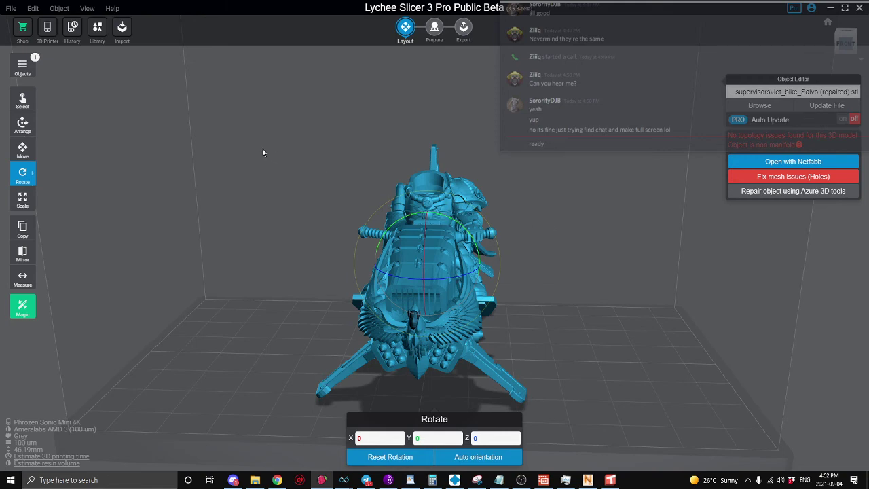
# Step: Rotate the jet bike about the vertical axis and set its Z rotation to 90 degrees
pyautogui.moveTo(538, 244)
pyautogui.mouseDown(button='right')
pyautogui.moveTo(448, 242)
pyautogui.moveTo(534, 240)
pyautogui.mouseUp(button='right')
pyautogui.moveTo(535, 240); pyautogui.dragTo(355, 281)
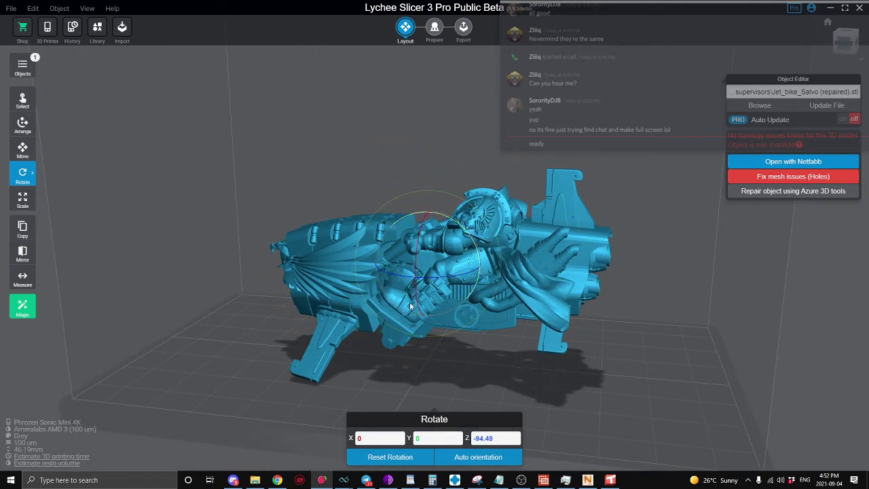
pyautogui.moveTo(537, 355); pyautogui.dragTo(488, 361)
pyautogui.click(494, 437)
pyautogui.write('90')
pyautogui.press('Tab')
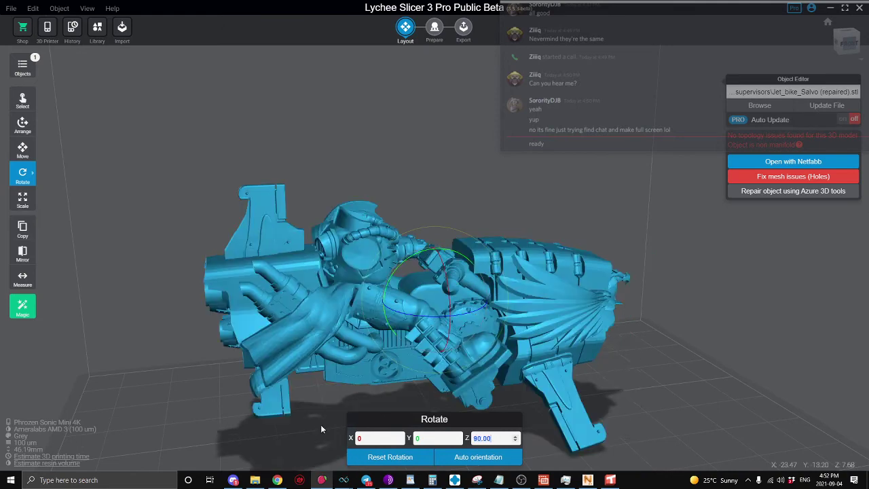
# Step: Examine the jet bike's nose, rider and cape from several sides to judge the print orientation
pyautogui.moveTo(322, 349); pyautogui.dragTo(361, 319)
pyautogui.moveTo(615, 410); pyautogui.dragTo(339, 314)
pyautogui.scroll(3, 336, 287)
pyautogui.scroll(1, 336, 287)
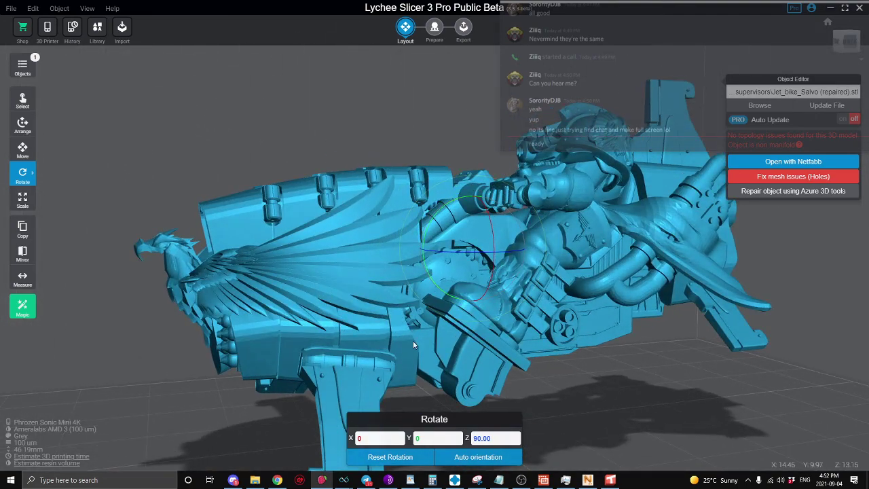
pyautogui.moveTo(267, 293); pyautogui.dragTo(296, 260)
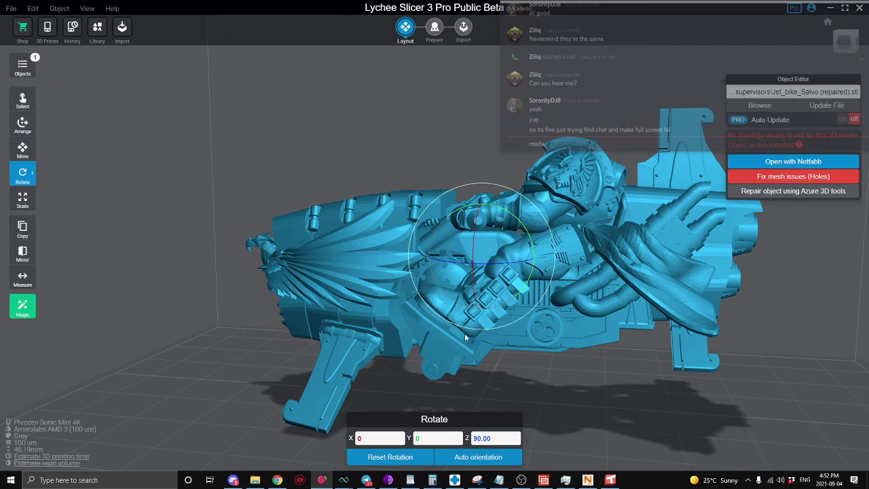
pyautogui.moveTo(539, 244); pyautogui.dragTo(442, 228)
pyautogui.moveTo(389, 212); pyautogui.dragTo(420, 238)
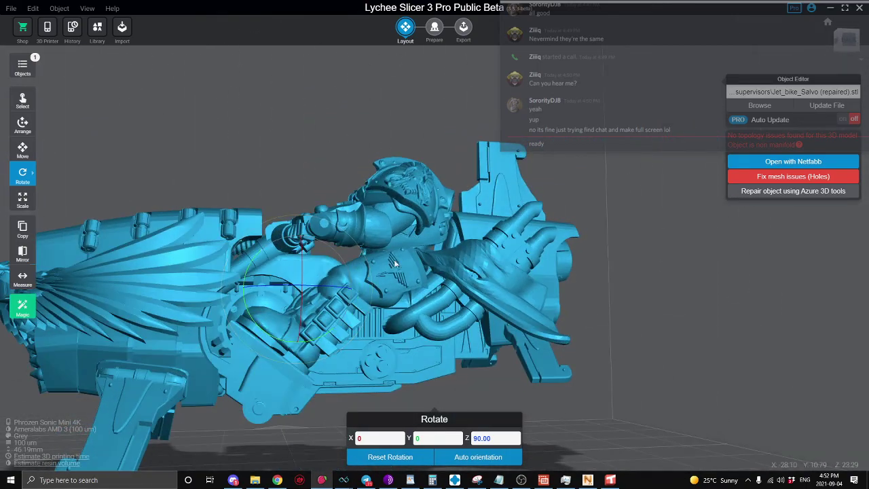
# Step: Tilt the jet bike nose-down by rotating it about the X axis to about 122.83 degrees
pyautogui.moveTo(366, 250); pyautogui.dragTo(451, 389)
pyautogui.moveTo(381, 230); pyautogui.dragTo(281, 228)
pyautogui.moveTo(338, 224); pyautogui.dragTo(529, 242)
pyautogui.scroll(-4, 529, 244)
pyautogui.moveTo(529, 243); pyautogui.dragTo(353, 226, button='right')
pyautogui.moveTo(487, 329); pyautogui.dragTo(475, 303, button='right')
pyautogui.moveTo(474, 303); pyautogui.dragTo(478, 228)
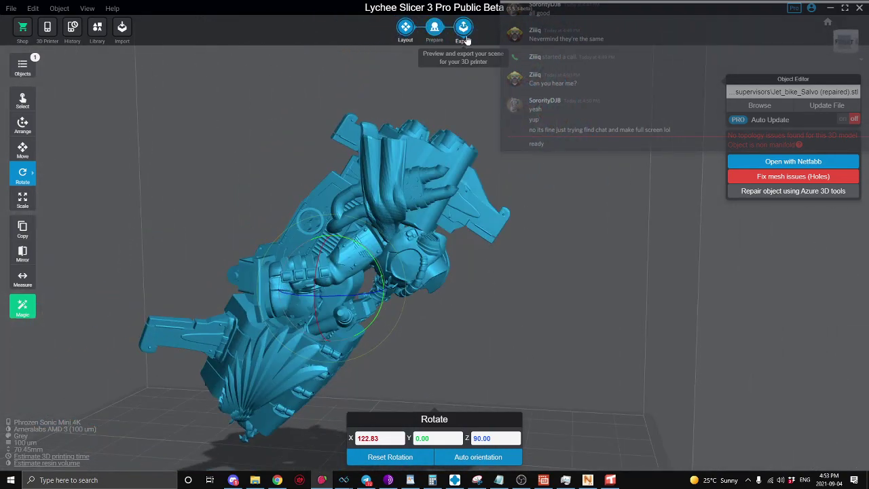
# Step: Switch to support preparation and lift the model by 5 mm above the build plate
pyautogui.click(440, 44)
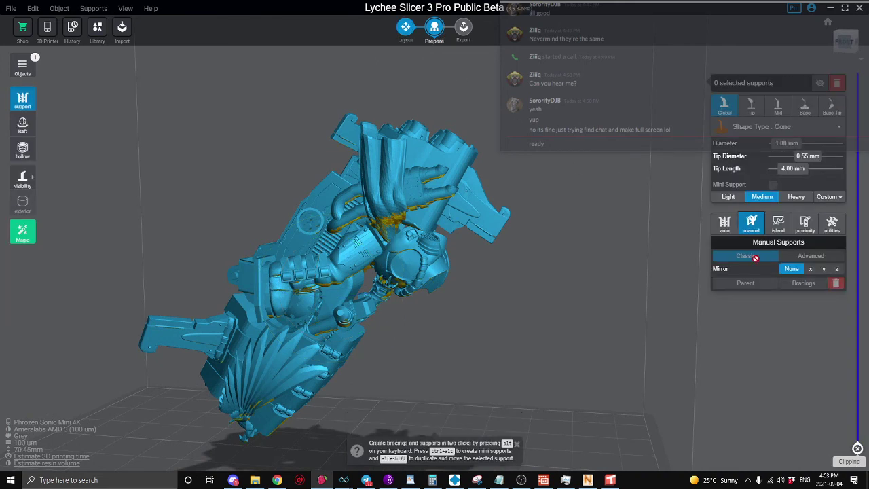
pyautogui.click(832, 224)
pyautogui.click(836, 257)
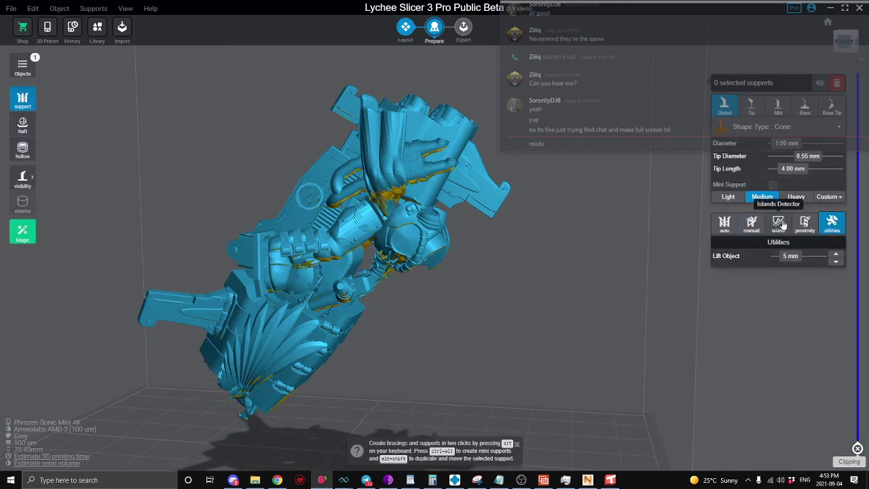
# Step: Change the printer to Phrozen Sonic Mini with the Default resin at the official 20um layer thickness
pyautogui.click(778, 224)
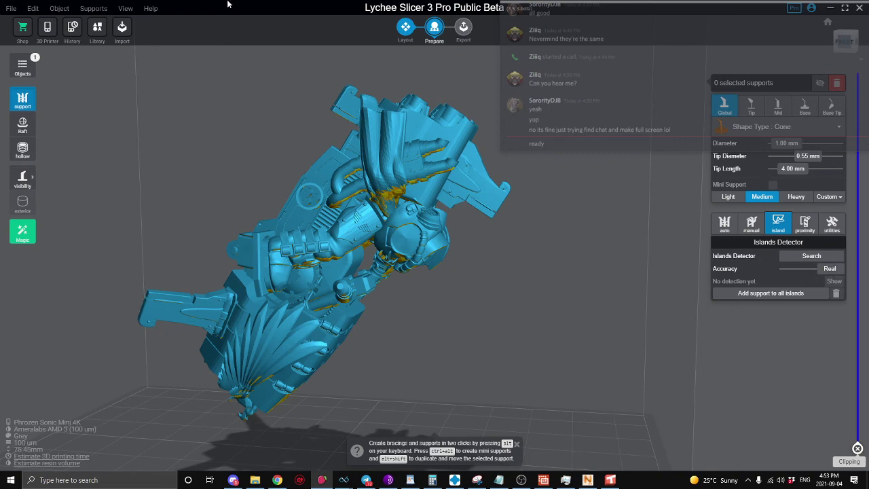
pyautogui.click(48, 28)
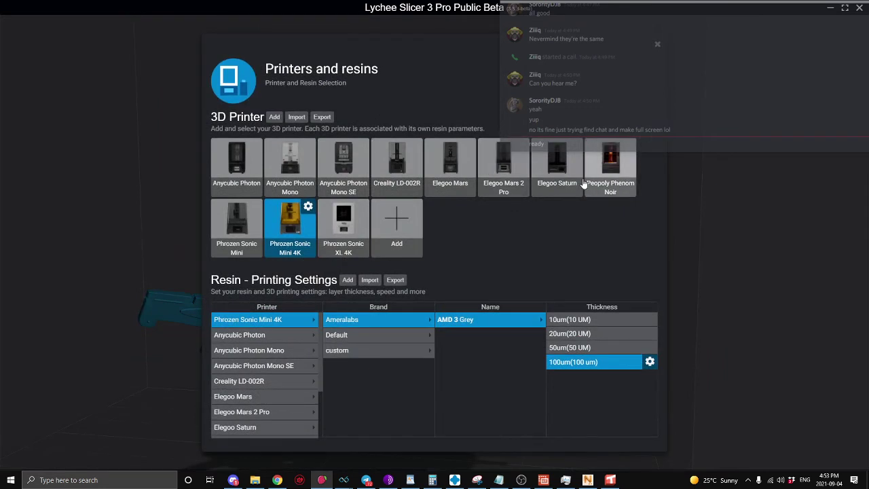
pyautogui.click(236, 224)
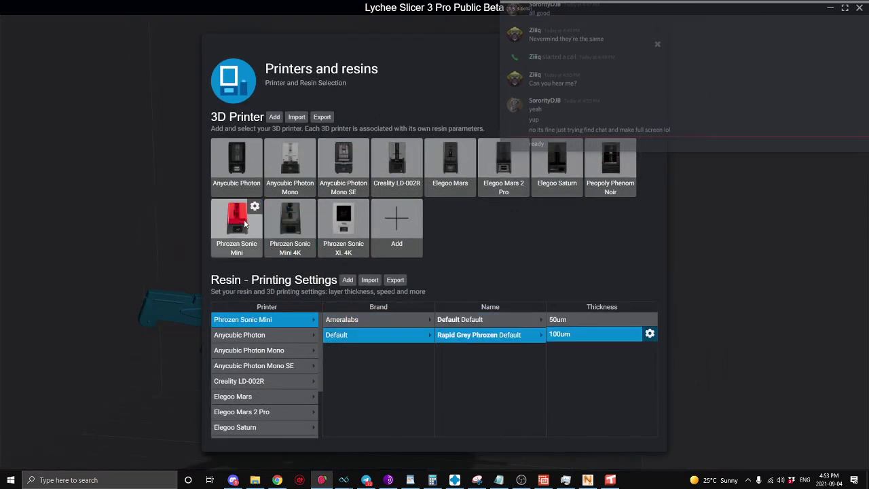
pyautogui.click(467, 320)
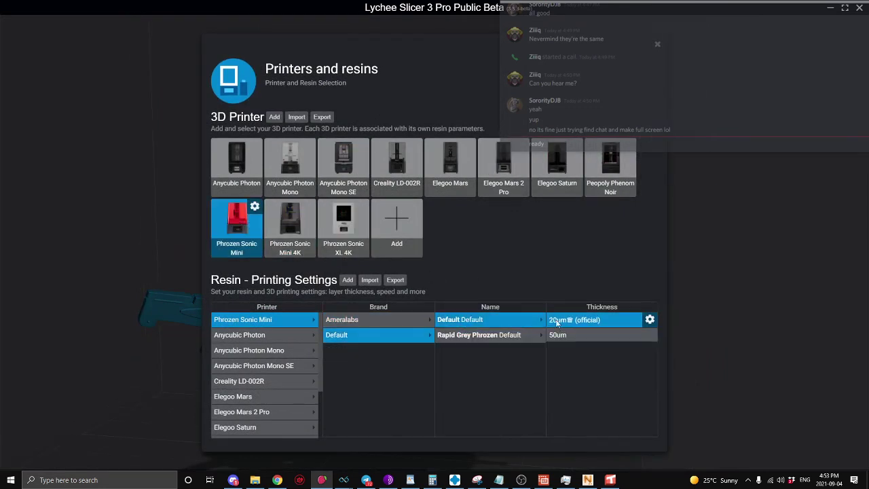
pyautogui.click(657, 45)
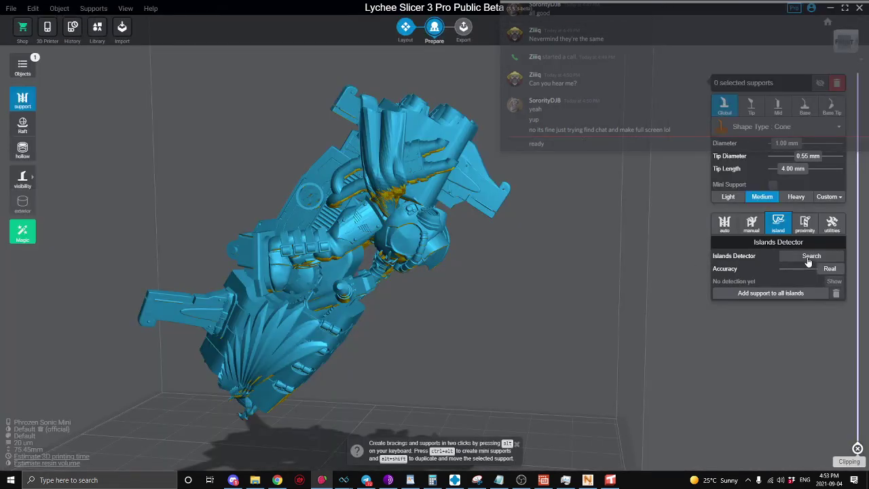
# Step: Search the model for islands at Real accuracy and inspect the marked spots on its underside
pyautogui.click(806, 261)
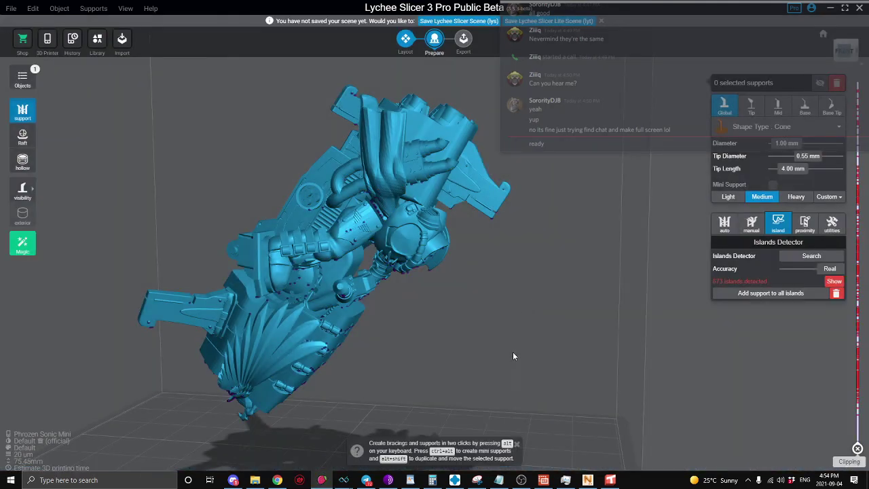
pyautogui.moveTo(513, 352); pyautogui.dragTo(333, 235)
pyautogui.scroll(-4, 414, 253)
pyautogui.moveTo(416, 252); pyautogui.dragTo(527, 313)
pyautogui.click(656, 293)
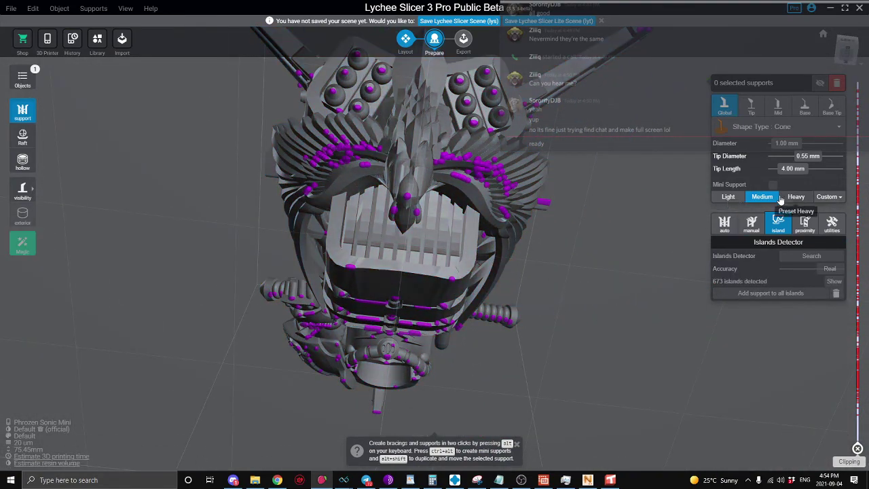
# Step: Choose the Light support preset and place light supports around the tip of the eagle head on the bike's nose
pyautogui.click(729, 198)
pyautogui.moveTo(353, 296); pyautogui.dragTo(319, 266)
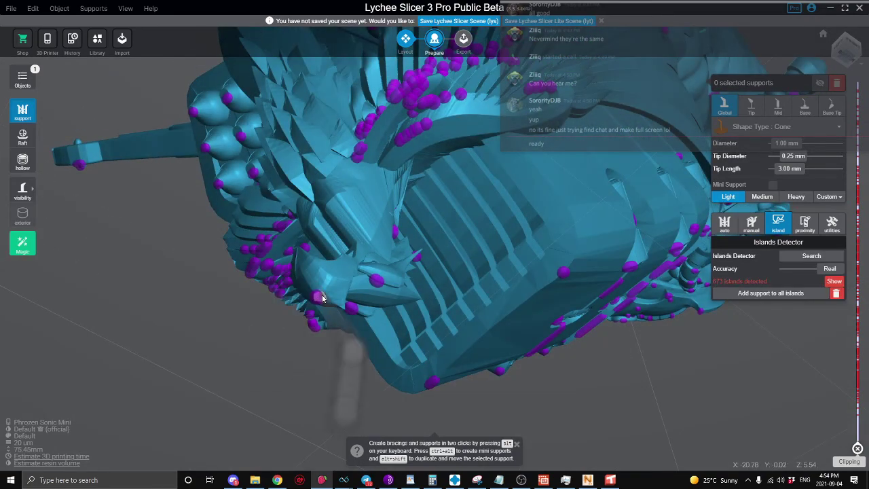
pyautogui.click(312, 296)
pyautogui.moveTo(312, 295); pyautogui.dragTo(374, 303)
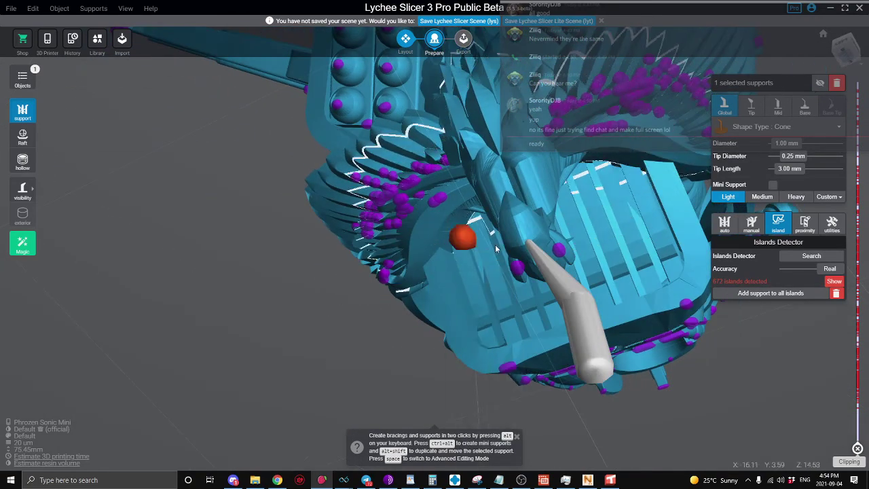
pyautogui.click(522, 249)
pyautogui.moveTo(523, 249); pyautogui.dragTo(418, 262)
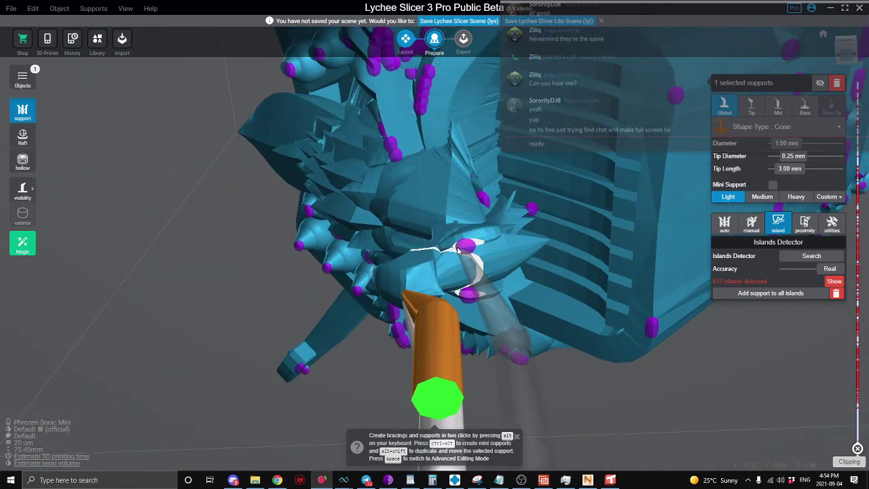
pyautogui.click(433, 293)
pyautogui.moveTo(421, 296); pyautogui.dragTo(459, 303)
pyautogui.moveTo(459, 303); pyautogui.dragTo(434, 294, button='right')
# Step: Try to adjust the selected eagle head support in advanced editing mode
pyautogui.press('space')
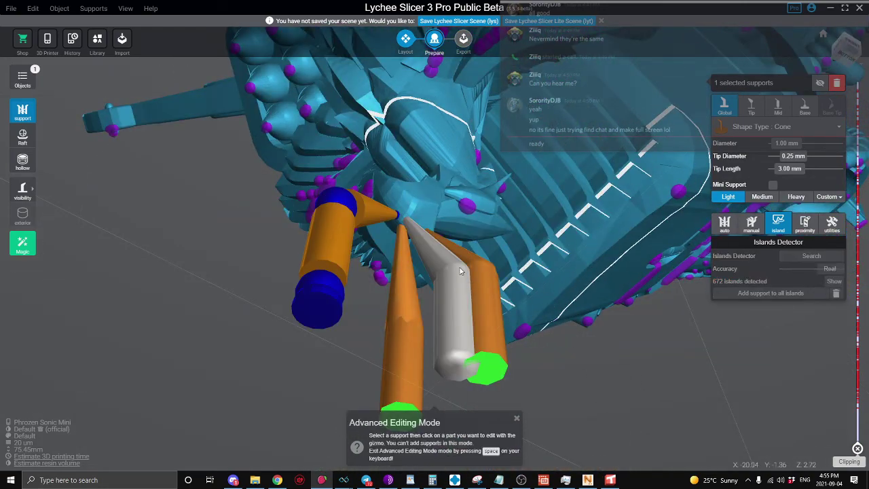
pyautogui.moveTo(495, 268); pyautogui.dragTo(374, 215)
pyautogui.click(355, 257)
pyautogui.click(349, 252)
pyautogui.press('space')
pyautogui.moveTo(423, 251); pyautogui.dragTo(428, 300)
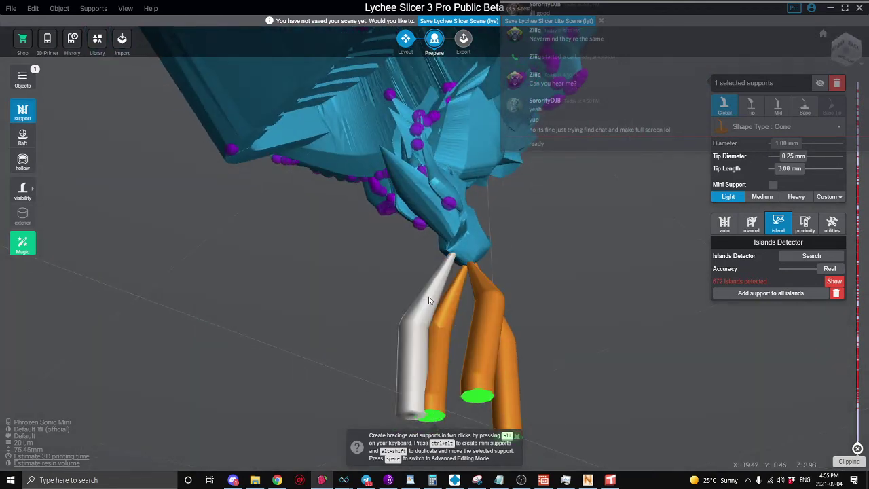
# Step: Delete the selected support at the eagle head and place another light support on the beak
pyautogui.press('Delete')
pyautogui.moveTo(438, 300); pyautogui.dragTo(451, 256, button='right')
pyautogui.scroll(2, 451, 255)
pyautogui.click(459, 246)
pyautogui.moveTo(471, 249); pyautogui.dragTo(505, 258)
pyautogui.moveTo(504, 258); pyautogui.dragTo(531, 266, button='right')
# Step: Reshape a beak support in advanced editing mode, shortening its tip to about 2.12 mm, and clear the selection
pyautogui.press('space')
pyautogui.click(411, 340)
pyautogui.moveTo(416, 334); pyautogui.dragTo(453, 304)
pyautogui.moveTo(454, 304); pyautogui.dragTo(400, 327, button='right')
pyautogui.scroll(-2, 358, 327)
pyautogui.moveTo(400, 327); pyautogui.dragTo(362, 326)
pyautogui.moveTo(370, 326); pyautogui.dragTo(364, 291, button='right')
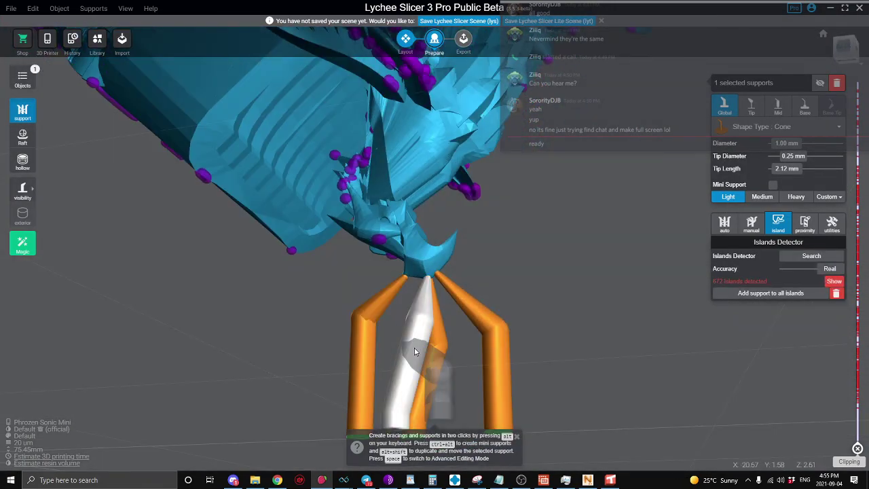
pyautogui.moveTo(569, 344); pyautogui.dragTo(411, 289)
pyautogui.click(679, 328)
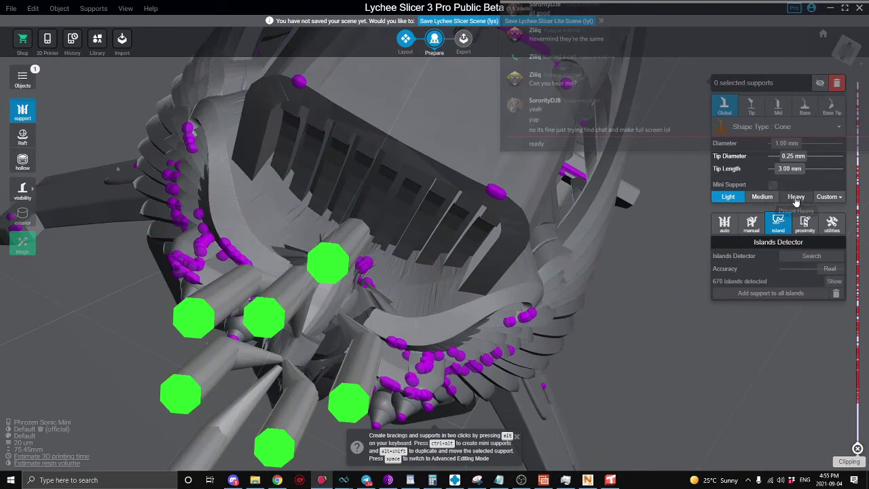
# Step: Place heavy supports with 0.55 mm tips along the lower edge of the front hull below the grille
pyautogui.moveTo(686, 216); pyautogui.dragTo(476, 304)
pyautogui.click(462, 367)
pyautogui.click(428, 290)
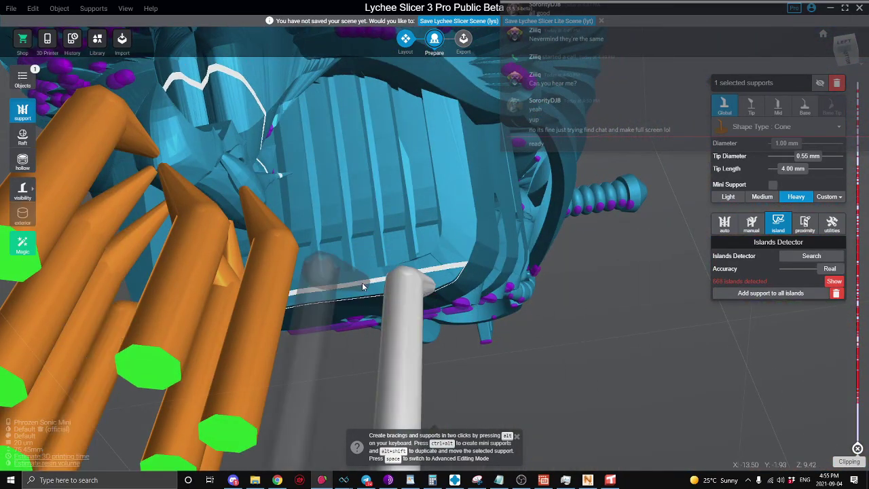
pyautogui.moveTo(362, 283)
pyautogui.mouseDown()
pyautogui.moveTo(397, 276)
pyautogui.moveTo(314, 317)
pyautogui.moveTo(367, 394)
pyautogui.moveTo(380, 340)
pyautogui.moveTo(369, 279)
pyautogui.mouseUp()
pyautogui.click(460, 285)
pyautogui.moveTo(459, 286); pyautogui.dragTo(521, 271)
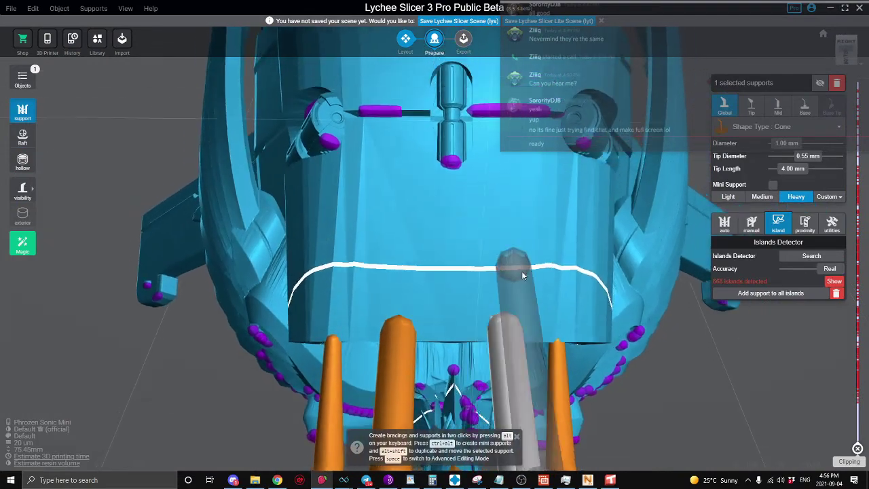
pyautogui.click(621, 380)
# Step: Return to the Light preset and place a support on each side of the front hull's underside, above the heavy ones
pyautogui.moveTo(638, 263); pyautogui.dragTo(411, 224)
pyautogui.moveTo(417, 165); pyautogui.dragTo(437, 157)
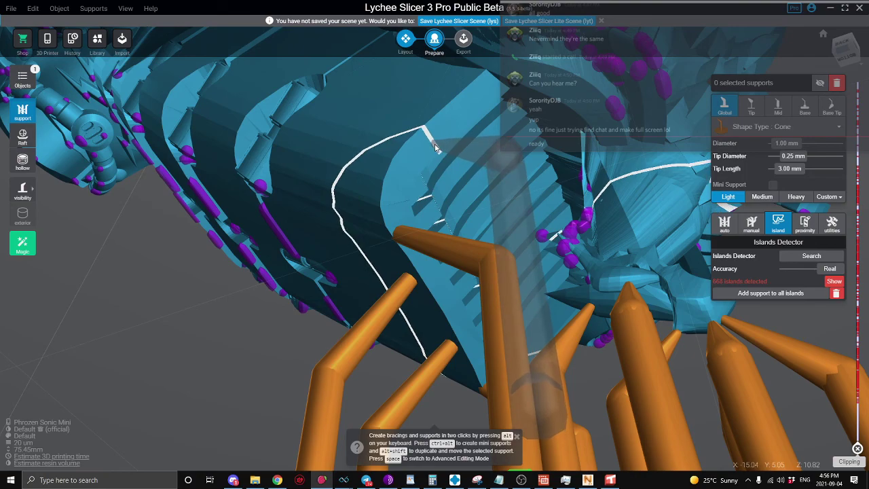
pyautogui.click(434, 148)
pyautogui.moveTo(496, 272); pyautogui.dragTo(357, 233, button='right')
pyautogui.moveTo(555, 199); pyautogui.dragTo(294, 224, button='right')
pyautogui.moveTo(358, 226); pyautogui.dragTo(413, 226, button='right')
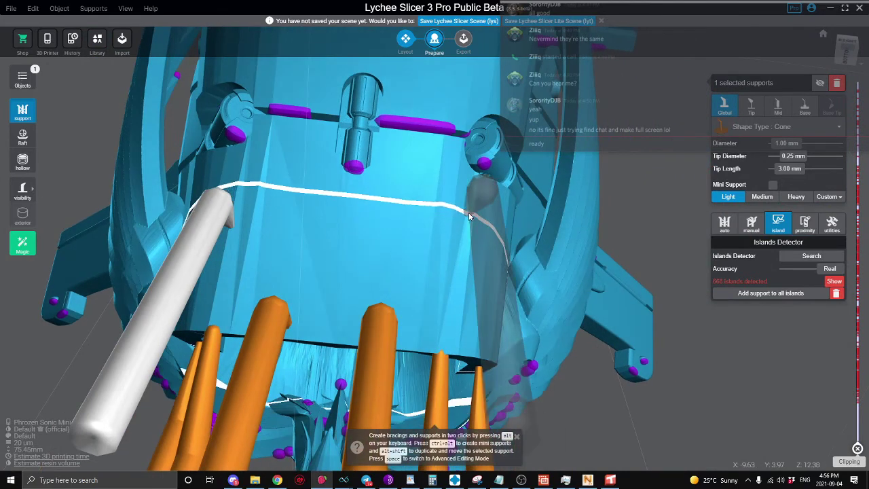
pyautogui.click(470, 229)
# Step: Try lengthening the selected hull support's tip to about 4.30 mm by lowering its joint in advanced editing mode
pyautogui.moveTo(468, 229); pyautogui.dragTo(373, 264, button='right')
pyautogui.scroll(3, 407, 233)
pyautogui.moveTo(407, 233); pyautogui.dragTo(272, 299, button='right')
pyautogui.press('space')
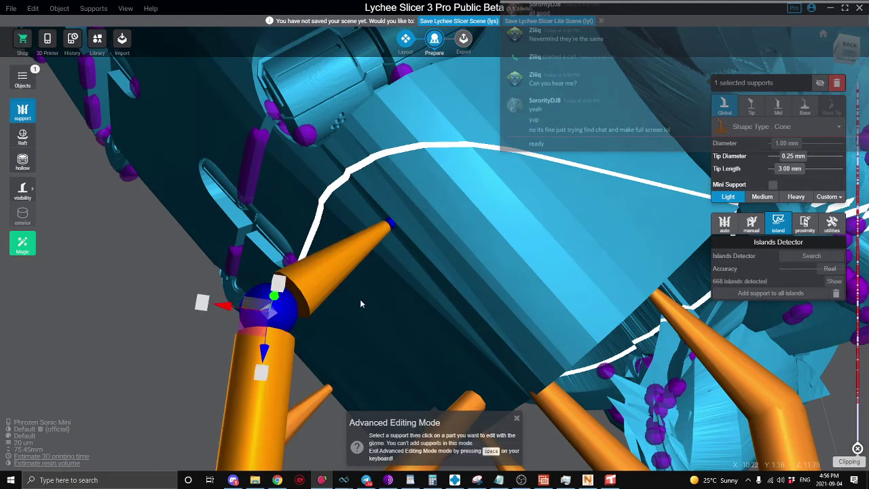
pyautogui.moveTo(262, 424); pyautogui.dragTo(277, 482)
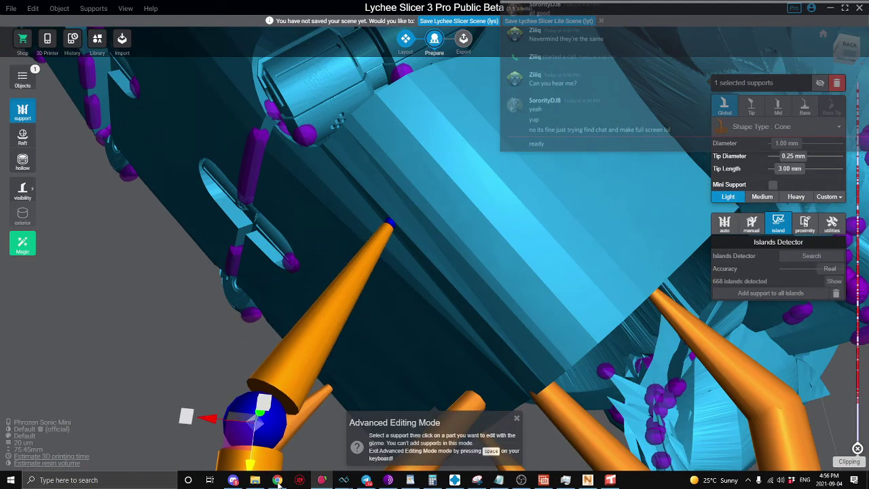
pyautogui.press('space')
pyautogui.press('space')
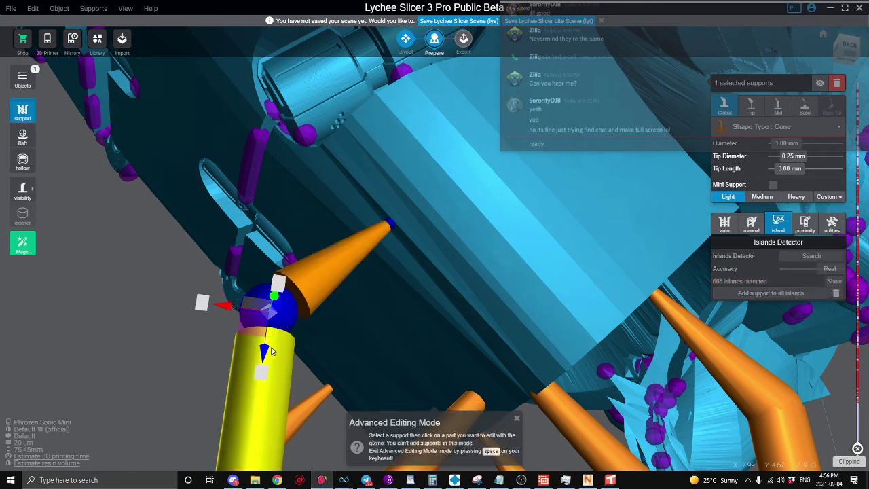
pyautogui.press('space')
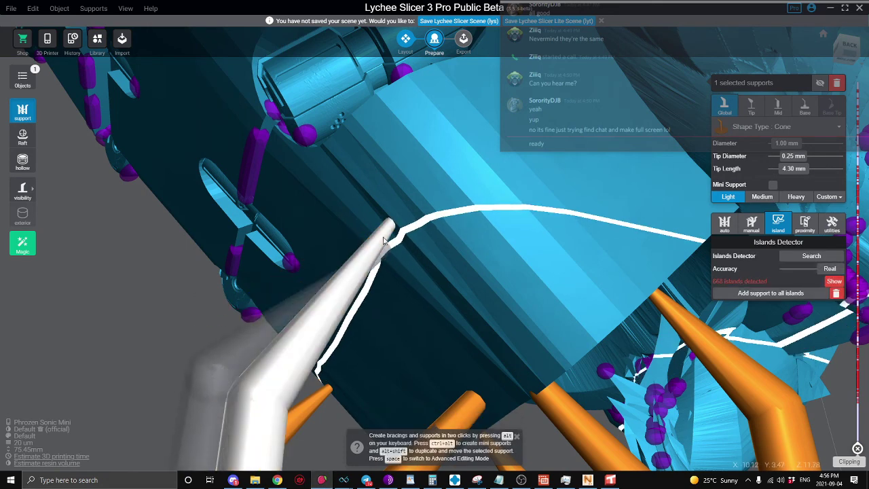
pyautogui.press('space')
pyautogui.hotkey('ctrl', 'z')
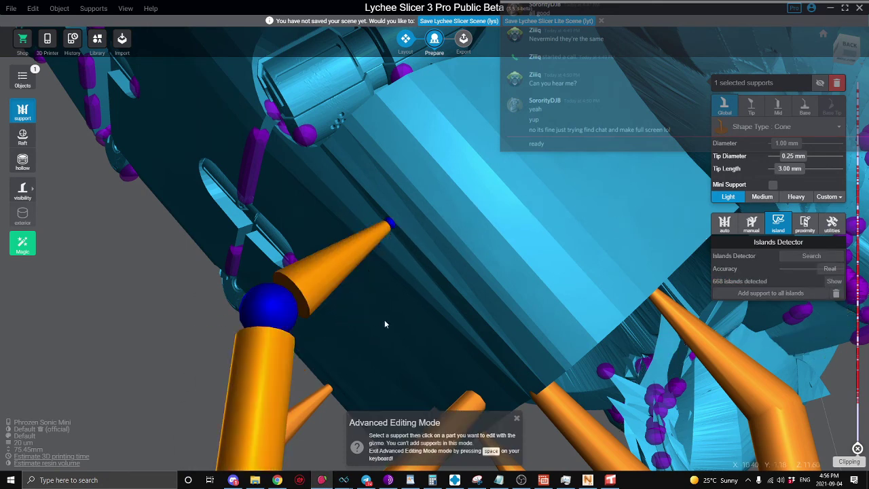
pyautogui.moveTo(391, 314); pyautogui.dragTo(363, 209, button='right')
pyautogui.click(238, 311)
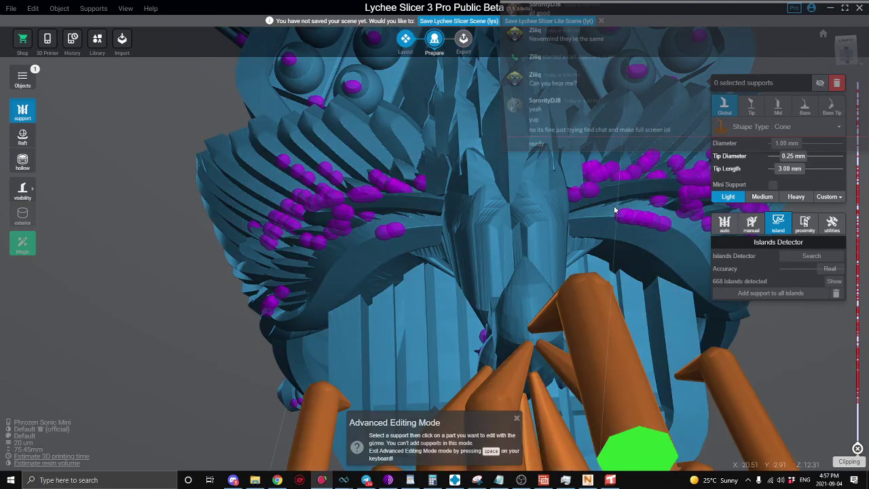
pyautogui.moveTo(461, 262)
pyautogui.mouseDown(button='right')
pyautogui.moveTo(398, 201)
pyautogui.moveTo(364, 191)
pyautogui.moveTo(465, 167)
pyautogui.moveTo(511, 243)
pyautogui.moveTo(501, 299)
pyautogui.moveTo(488, 314)
pyautogui.moveTo(448, 272)
pyautogui.mouseUp(button='right')
pyautogui.press('space')
# Step: Place light supports on the islands along the curved rims at the base of the front feathers, beside the grille
pyautogui.scroll(5, 412, 235)
pyautogui.moveTo(412, 234); pyautogui.dragTo(473, 178, button='right')
pyautogui.click(411, 226)
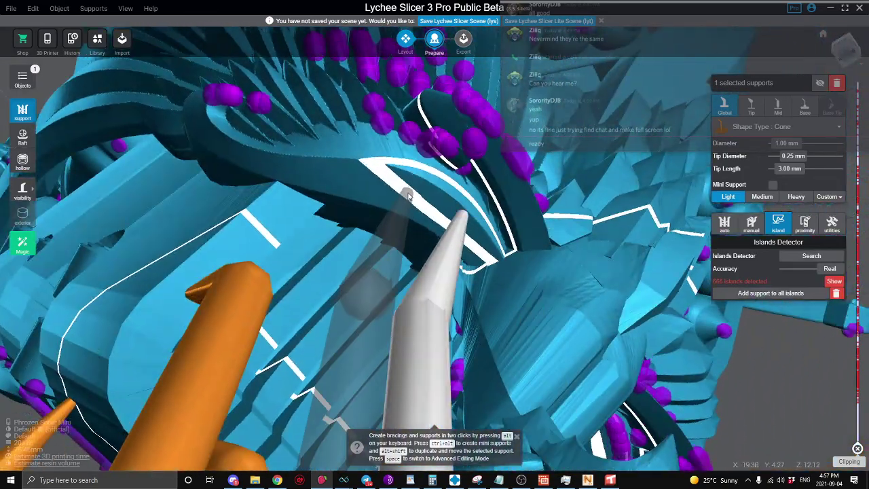
pyautogui.click(417, 198)
pyautogui.moveTo(428, 193); pyautogui.dragTo(421, 214, button='right')
pyautogui.moveTo(444, 185); pyautogui.dragTo(338, 196, button='right')
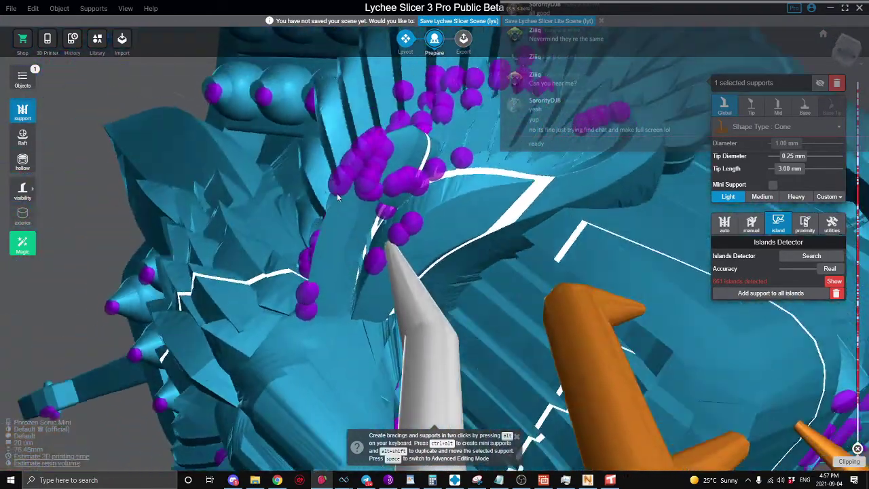
pyautogui.keyDown('shift'); pyautogui.scroll(3, 364, 187); pyautogui.keyUp('shift')
pyautogui.keyDown('shift'); pyautogui.scroll(-3, 345, 213); pyautogui.keyUp('shift')
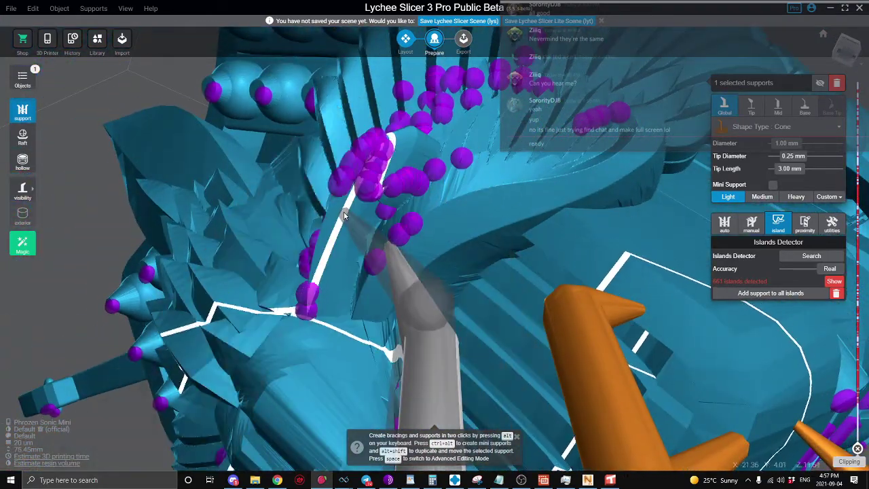
pyautogui.moveTo(362, 182); pyautogui.dragTo(372, 184)
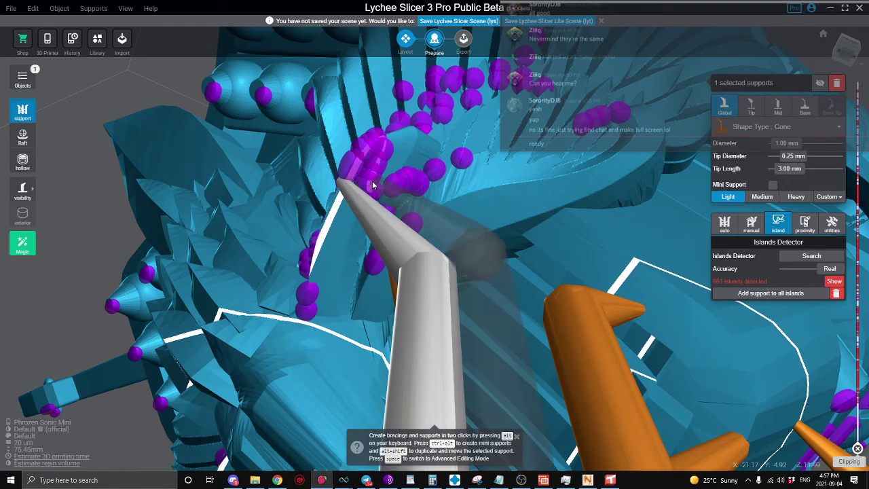
pyautogui.moveTo(372, 182); pyautogui.dragTo(413, 191, button='right')
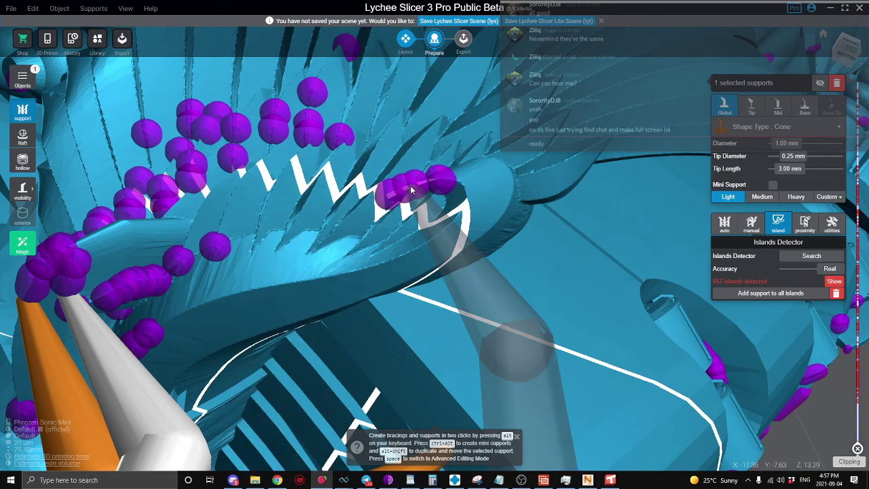
# Step: Place a light support on the island cluster at the outer end of the feathered rim and shorten its tip to 1.70 mm in advanced editing mode
pyautogui.click(408, 185)
pyautogui.moveTo(409, 185); pyautogui.dragTo(501, 249, button='right')
pyautogui.press('space')
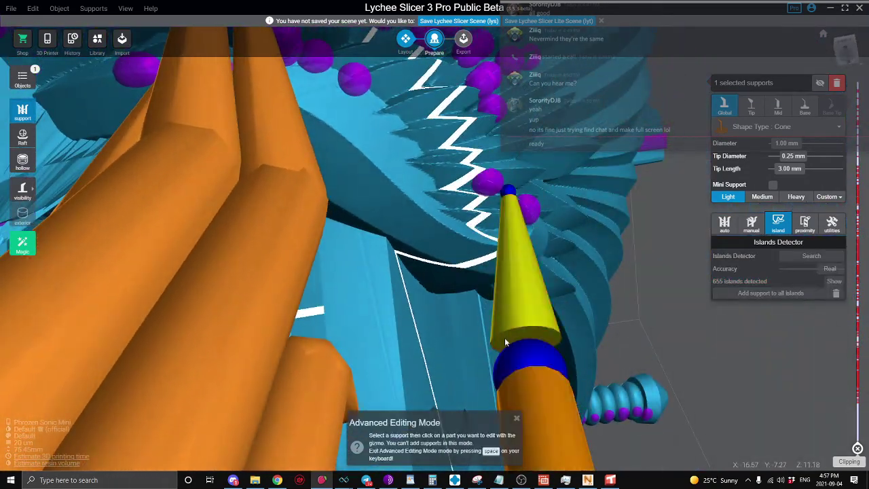
pyautogui.moveTo(524, 285); pyautogui.dragTo(551, 212)
pyautogui.press('space')
pyautogui.moveTo(567, 221); pyautogui.dragTo(708, 228, button='right')
pyautogui.moveTo(537, 292); pyautogui.dragTo(682, 236, button='right')
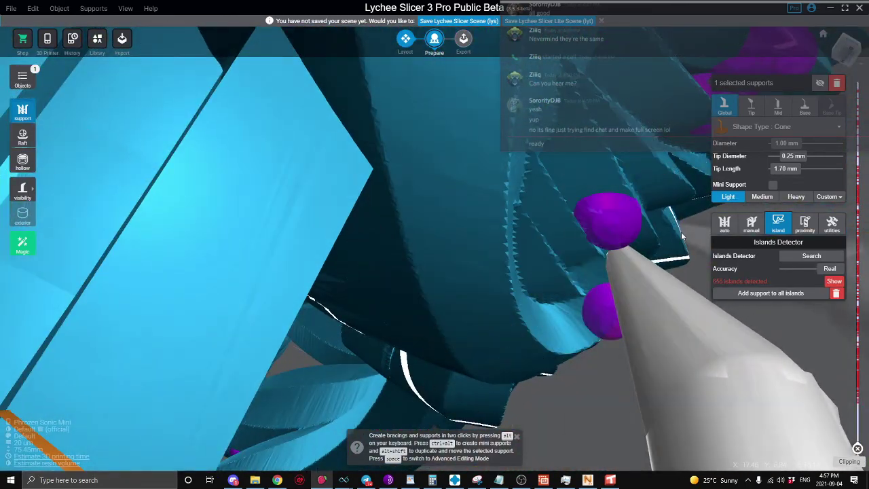
# Step: Reduce that rim support's tip diameter to 0.17 mm, adjust the tip point in advanced editing mode, and clear the selection
pyautogui.click(751, 109)
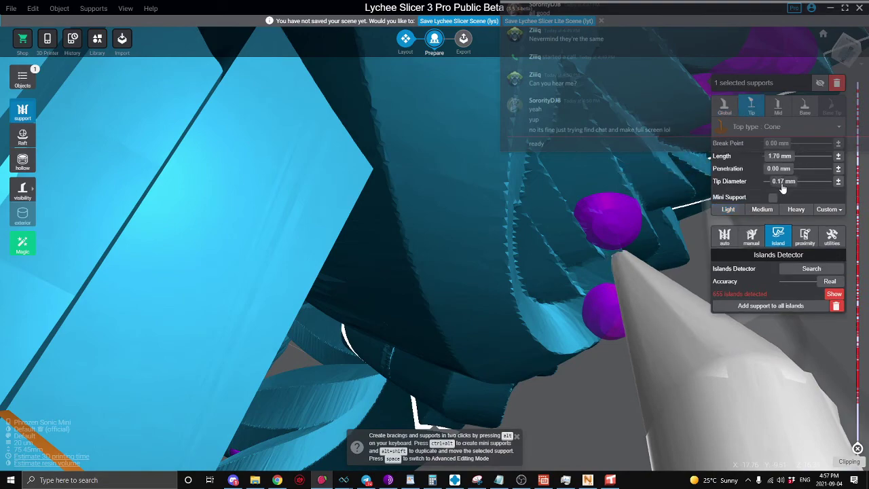
pyautogui.press('space')
pyautogui.moveTo(687, 234); pyautogui.dragTo(577, 258, button='right')
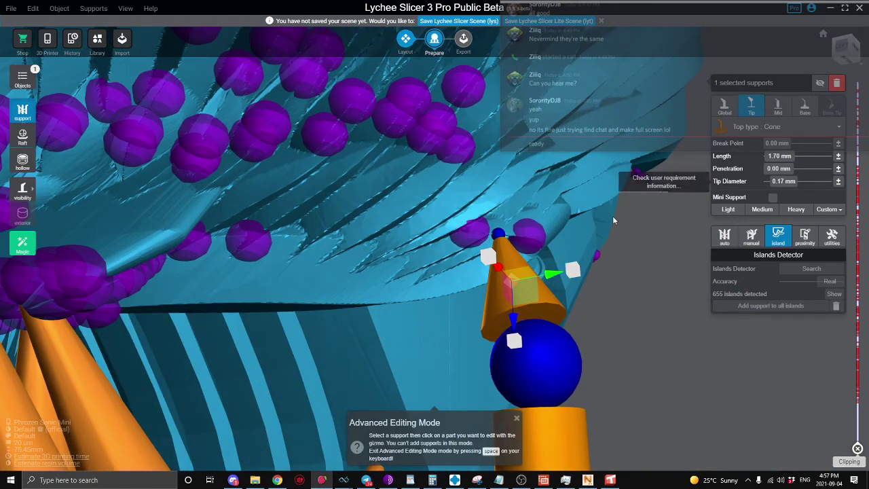
pyautogui.press('space')
pyautogui.press('space')
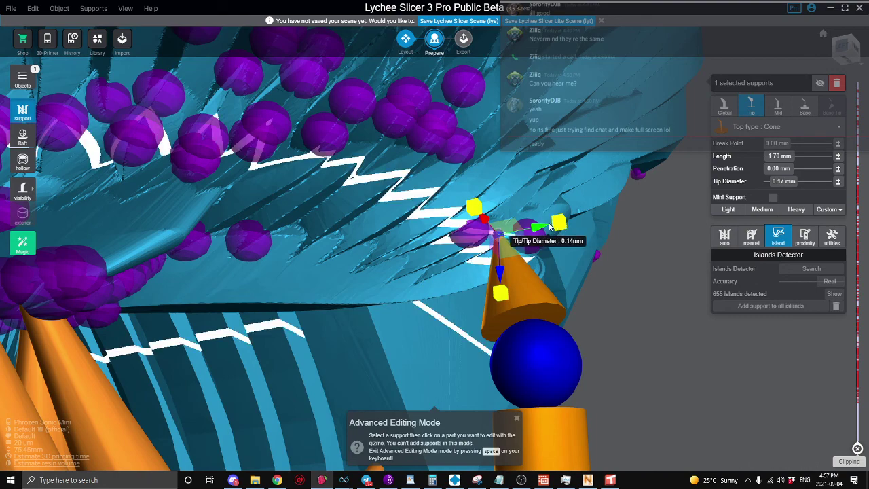
pyautogui.moveTo(566, 222); pyautogui.dragTo(567, 222)
pyautogui.scroll(-5, 579, 205)
pyautogui.press('space')
pyautogui.moveTo(582, 233); pyautogui.dragTo(526, 201, button='right')
pyautogui.moveTo(502, 234); pyautogui.dragTo(585, 280, button='right')
pyautogui.scroll(-3, 543, 238)
pyautogui.scroll(3, 590, 283)
pyautogui.click(735, 399)
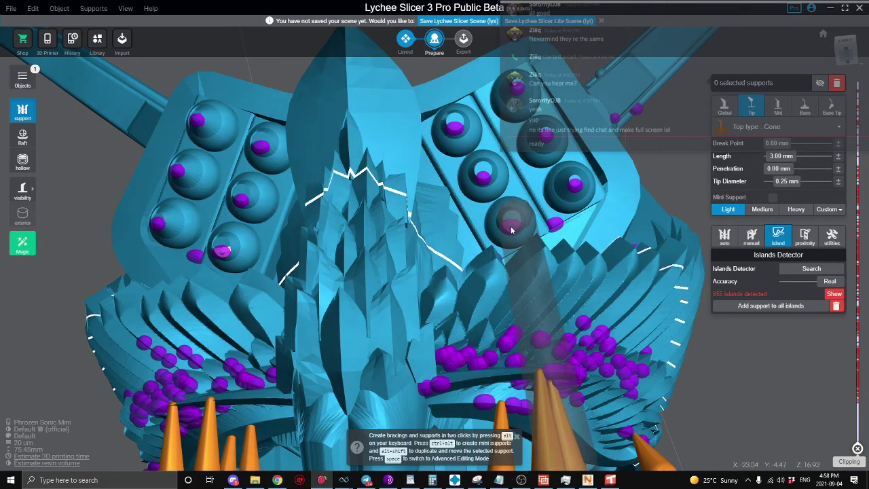
# Step: Place a light support with a 3 mm tip length and 0.17 mm tip diameter on the lowest cone of the front panel
pyautogui.click(511, 229)
pyautogui.moveTo(511, 230); pyautogui.dragTo(434, 274, button='right')
pyautogui.scroll(3, 511, 280)
pyautogui.moveTo(512, 279); pyautogui.dragTo(536, 244, button='right')
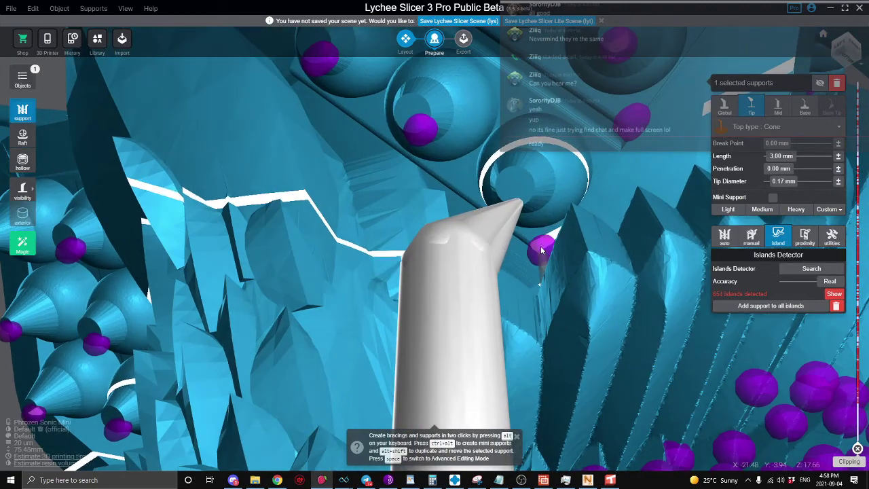
# Step: Add a mini support from the lowest cone's support to the island on the panel edge beside it, and clear the selection
pyautogui.keyDown('ctrl'); pyautogui.keyDown('alt'); pyautogui.click(544, 251); pyautogui.keyUp('alt'); pyautogui.keyUp('ctrl')
pyautogui.keyDown('ctrl'); pyautogui.keyDown('alt'); pyautogui.click(482, 256); pyautogui.keyUp('alt'); pyautogui.keyUp('ctrl')
pyautogui.moveTo(481, 255); pyautogui.dragTo(568, 335, button='right')
pyautogui.press('space')
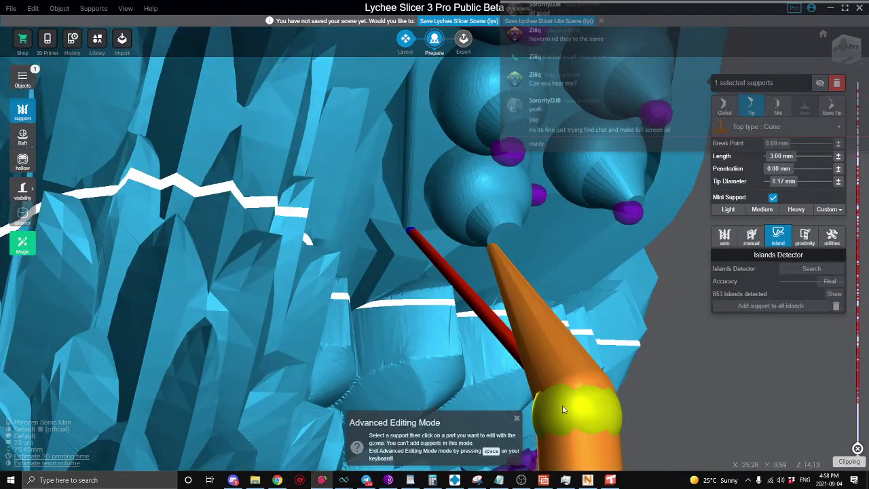
pyautogui.press('space')
pyautogui.moveTo(516, 327); pyautogui.dragTo(491, 311, button='right')
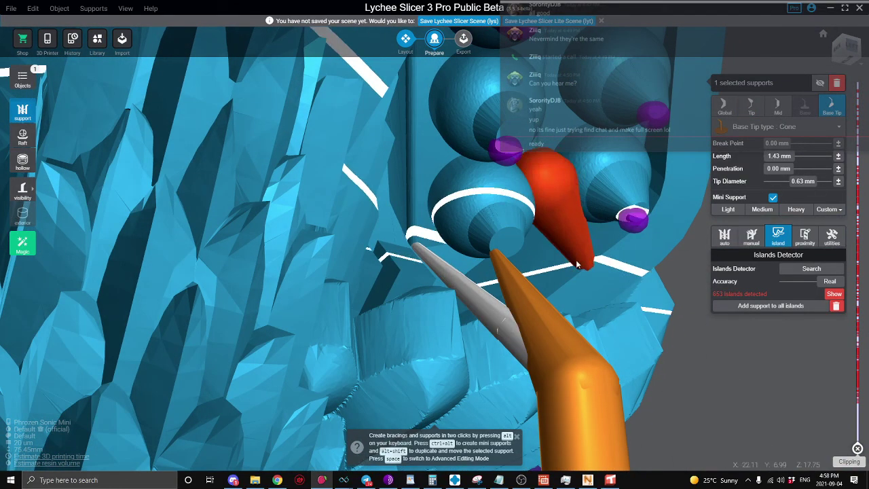
pyautogui.moveTo(574, 259); pyautogui.dragTo(437, 237, button='right')
pyautogui.moveTo(525, 226)
pyautogui.mouseDown(button='right')
pyautogui.moveTo(453, 233)
pyautogui.moveTo(518, 216)
pyautogui.mouseUp(button='right')
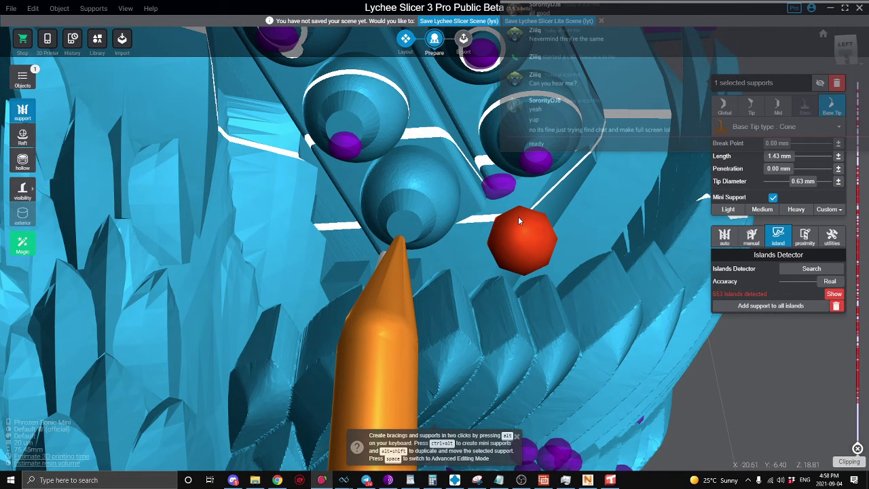
pyautogui.scroll(-4, 517, 199)
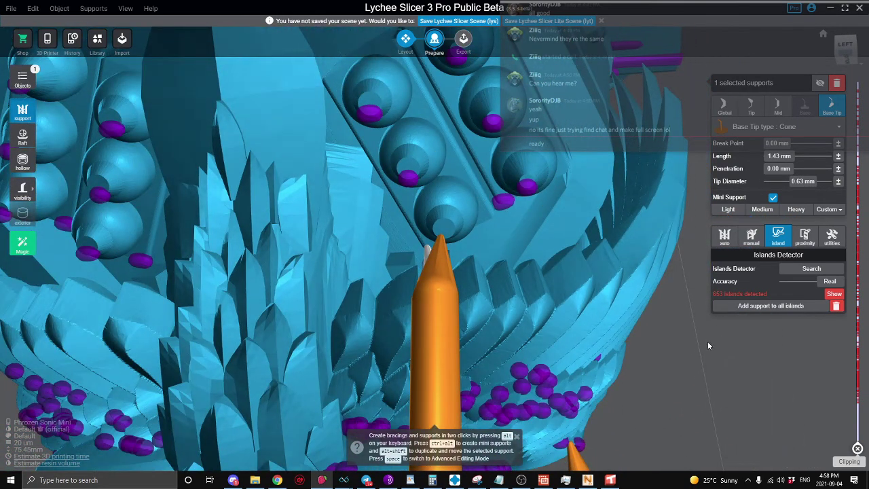
pyautogui.click(707, 342)
# Step: Place a light support with a 0.25 mm tip diameter on the lowest cone of the panel's outer row
pyautogui.scroll(3, 576, 209)
pyautogui.moveTo(575, 209); pyautogui.dragTo(493, 270, button='right')
pyautogui.click(489, 271)
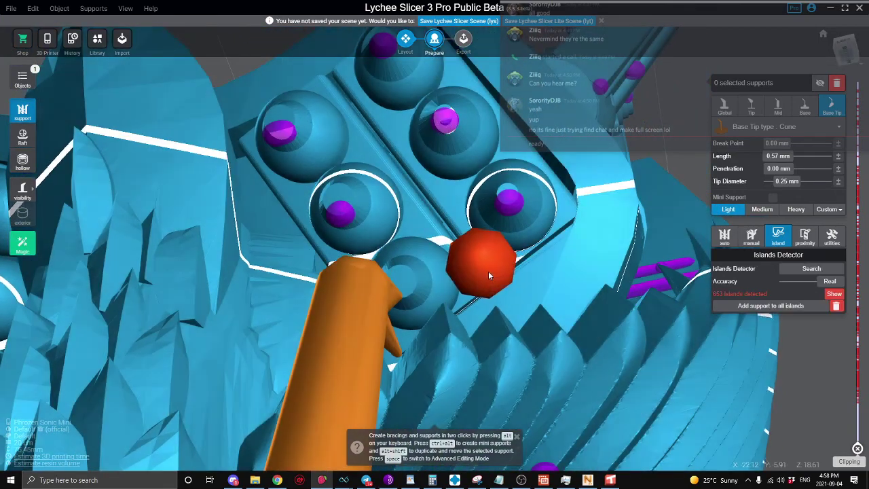
pyautogui.click(507, 206)
pyautogui.moveTo(507, 205); pyautogui.dragTo(452, 226, button='right')
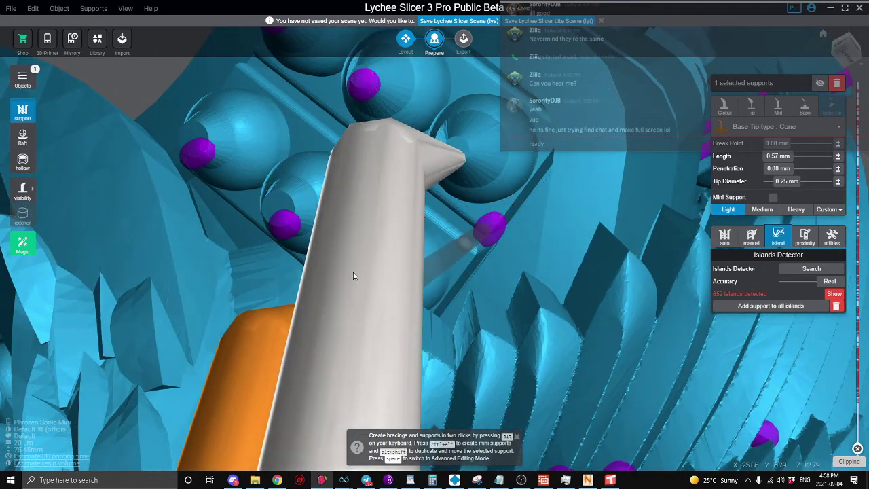
pyautogui.moveTo(405, 269); pyautogui.dragTo(414, 319, button='right')
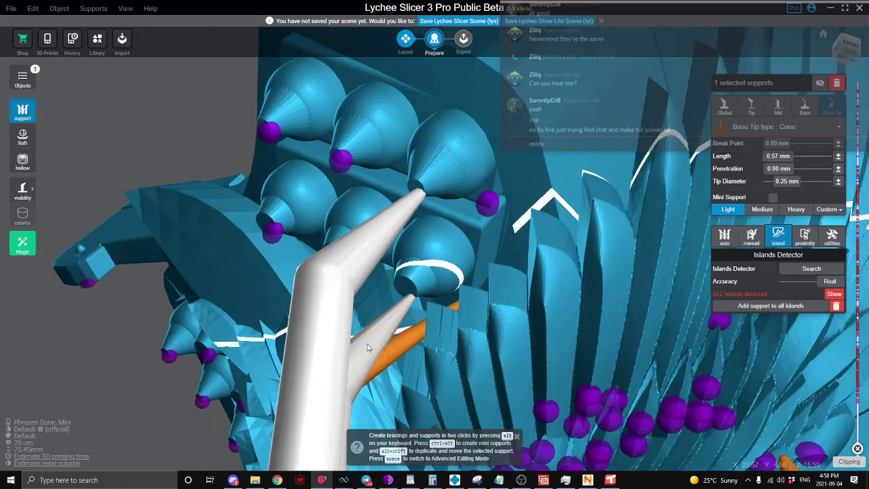
pyautogui.moveTo(410, 350)
pyautogui.mouseDown(button='right')
pyautogui.moveTo(432, 353)
pyautogui.moveTo(407, 346)
pyautogui.mouseUp(button='right')
# Step: Add a mini support from the outer cone's support to the island at the panel's lower corner
pyautogui.click(406, 342)
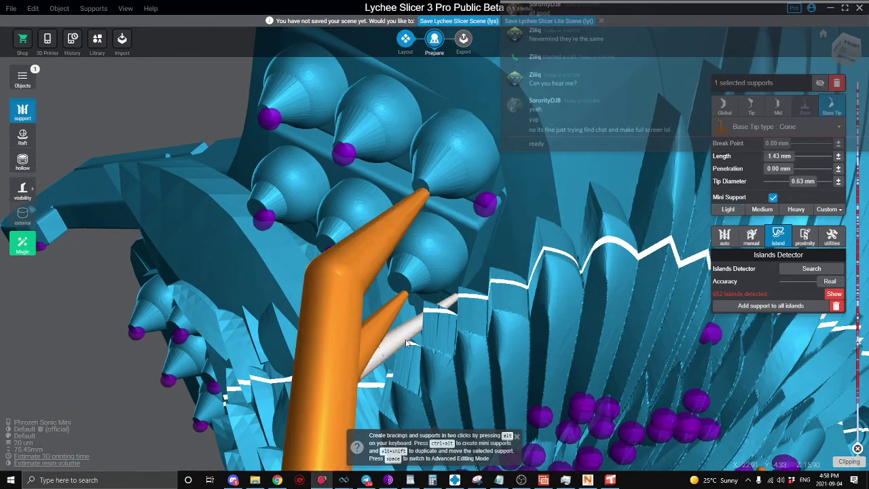
pyautogui.hotkey('ctrl', 'alt')
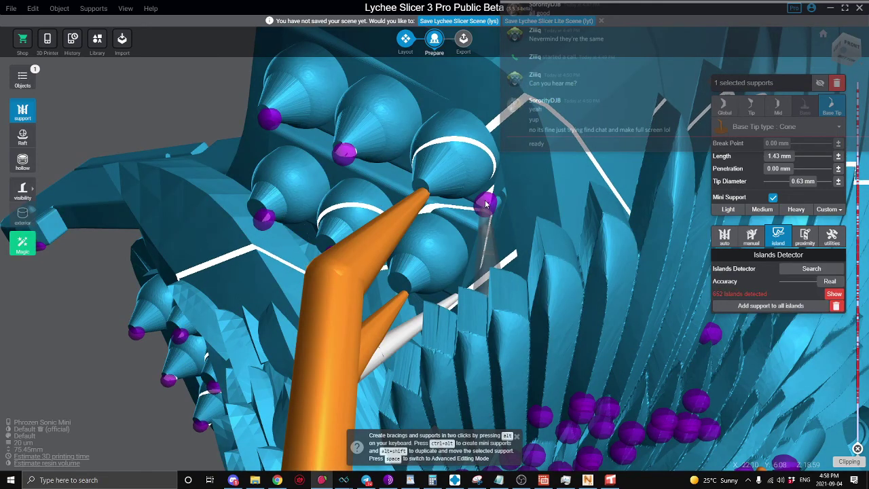
pyautogui.keyDown('ctrl'); pyautogui.keyDown('alt'); pyautogui.click(479, 215); pyautogui.keyUp('alt'); pyautogui.keyUp('ctrl')
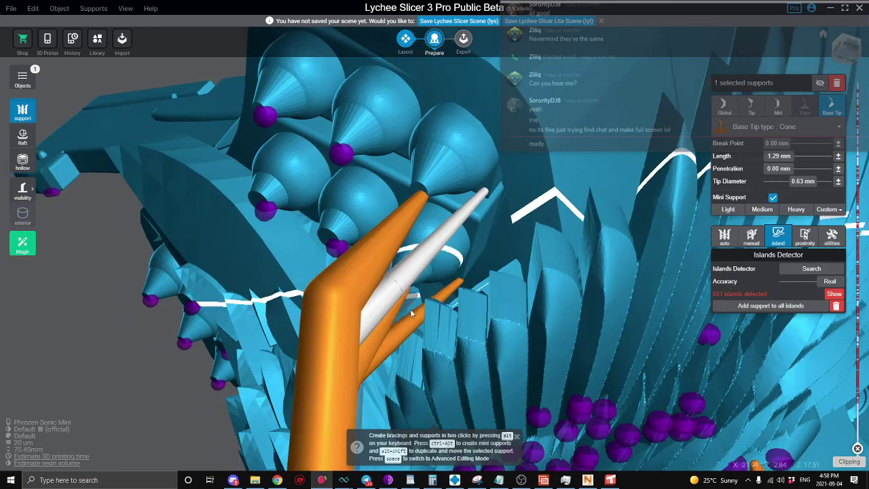
# Step: Place supports on the two lower cones of each row on the opposite front panel
pyautogui.moveTo(401, 330); pyautogui.dragTo(430, 253, button='right')
pyautogui.scroll(4, 380, 231)
pyautogui.moveTo(364, 250); pyautogui.dragTo(462, 238, button='right')
pyautogui.scroll(-3, 378, 190)
pyautogui.scroll(3, 446, 264)
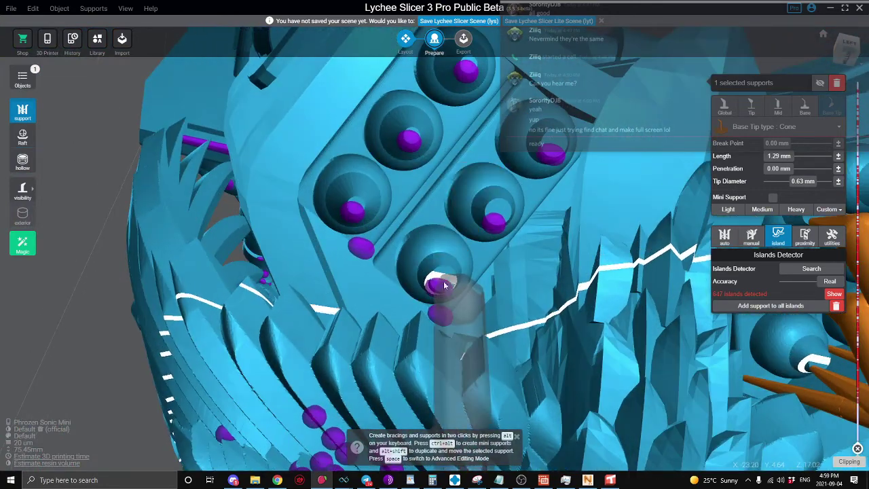
pyautogui.click(442, 288)
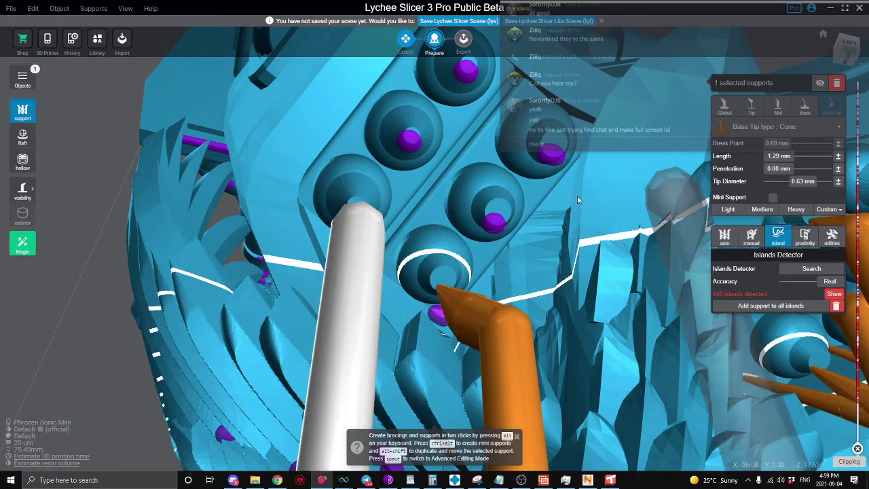
pyautogui.click(497, 226)
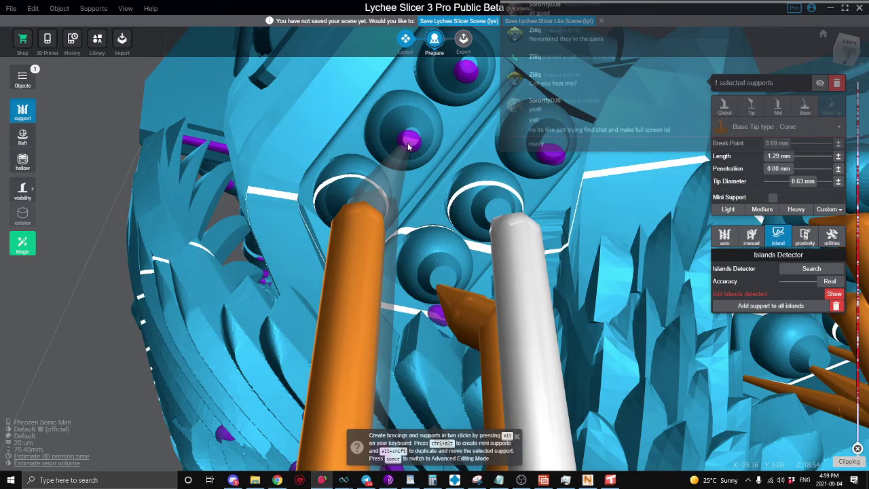
pyautogui.click(413, 146)
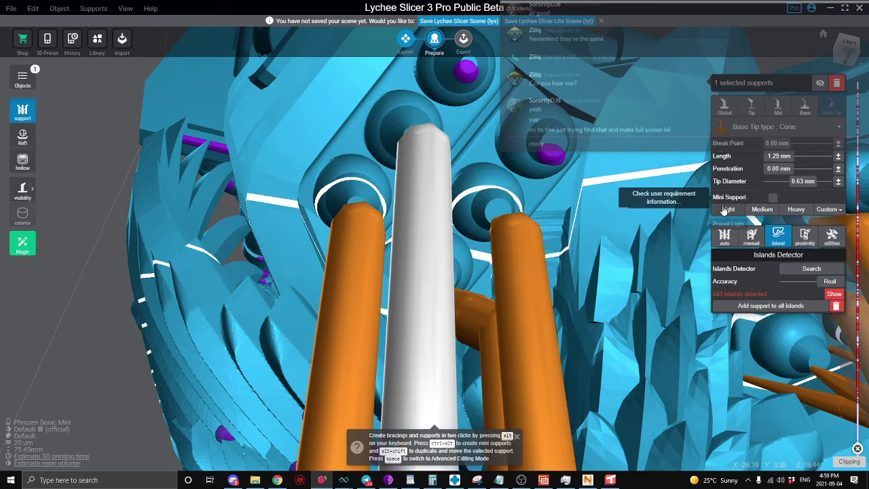
# Step: Support the upper cones of the opposite panel and add a mini support to the island at its lower corner
pyautogui.moveTo(354, 97); pyautogui.dragTo(358, 156, button='right')
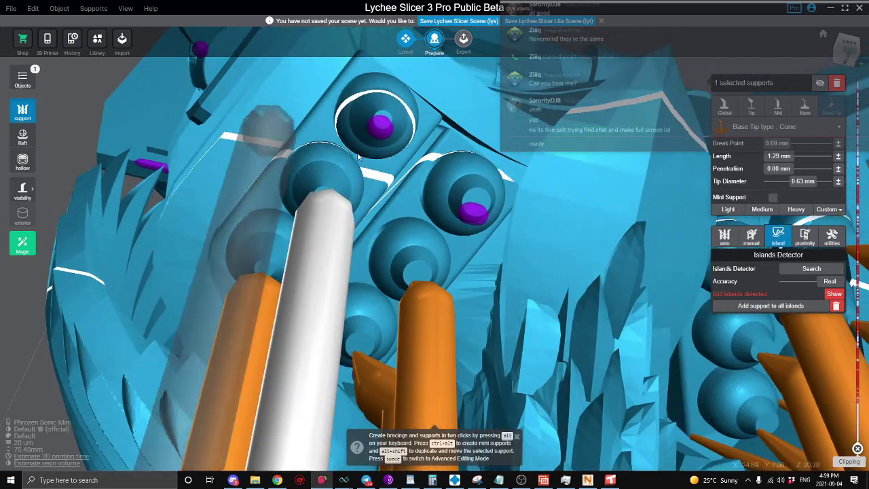
pyautogui.click(476, 216)
pyautogui.moveTo(470, 213); pyautogui.dragTo(387, 270, button='right')
pyautogui.moveTo(338, 288); pyautogui.dragTo(428, 167, button='right')
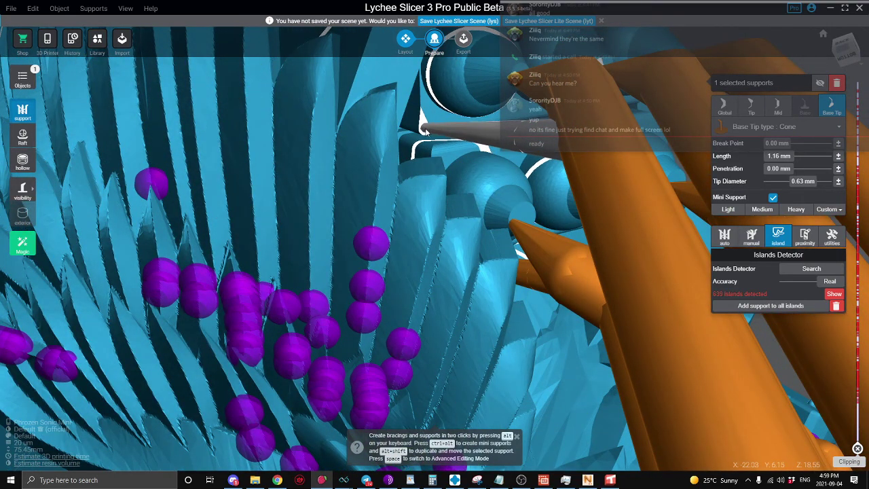
# Step: Place a support with a 1.25 mm tip length on the mirrored feathered rim's end islands and set its tip diameter to 0.10 mm
pyautogui.moveTo(428, 150); pyautogui.dragTo(395, 165, button='right')
pyautogui.scroll(7, 403, 183)
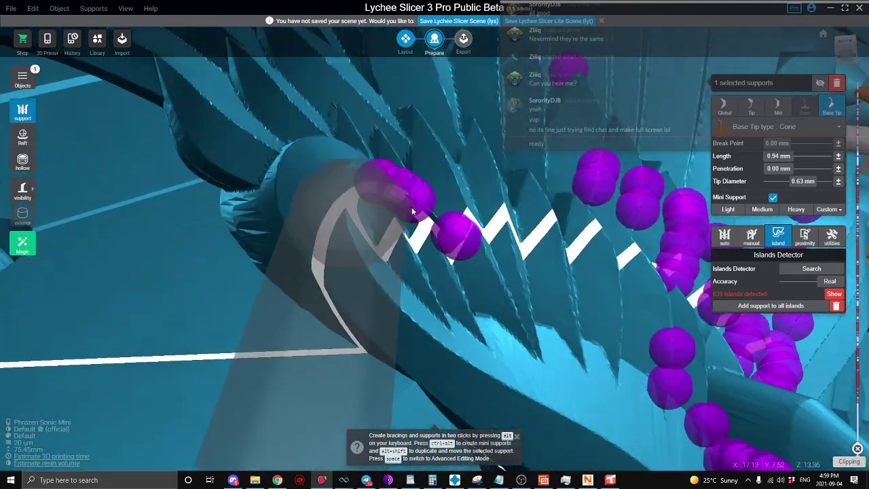
pyautogui.moveTo(412, 212); pyautogui.dragTo(391, 227, button='right')
pyautogui.click(431, 216)
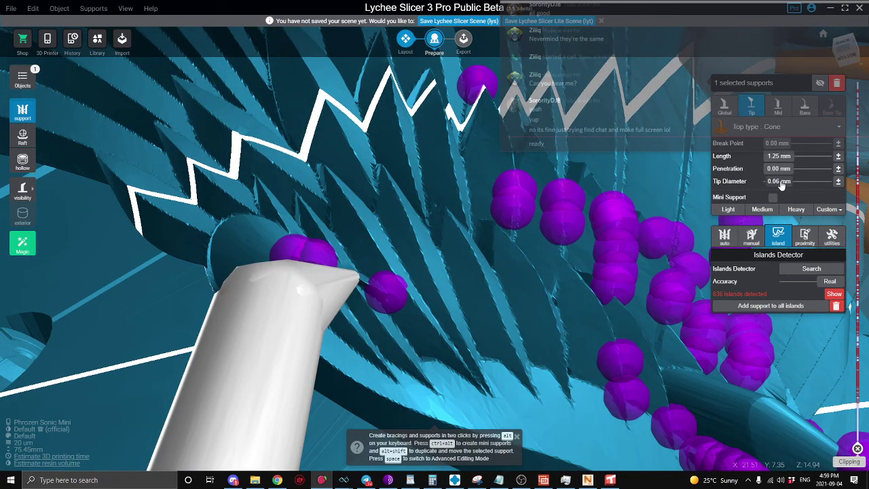
pyautogui.scroll(-10, 358, 357)
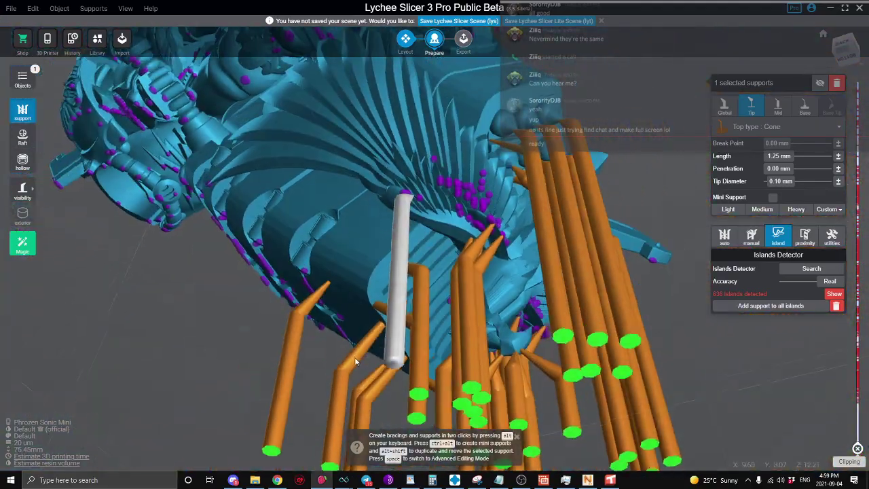
# Step: Clear the selection and examine the placed supports around the model's front from several sides for coverage and remaining islands
pyautogui.moveTo(355, 359); pyautogui.dragTo(645, 335, button='right')
pyautogui.moveTo(584, 272); pyautogui.dragTo(438, 268, button='right')
pyautogui.moveTo(380, 311); pyautogui.dragTo(416, 308, button='right')
pyautogui.scroll(5, 391, 282)
pyautogui.scroll(5, 415, 307)
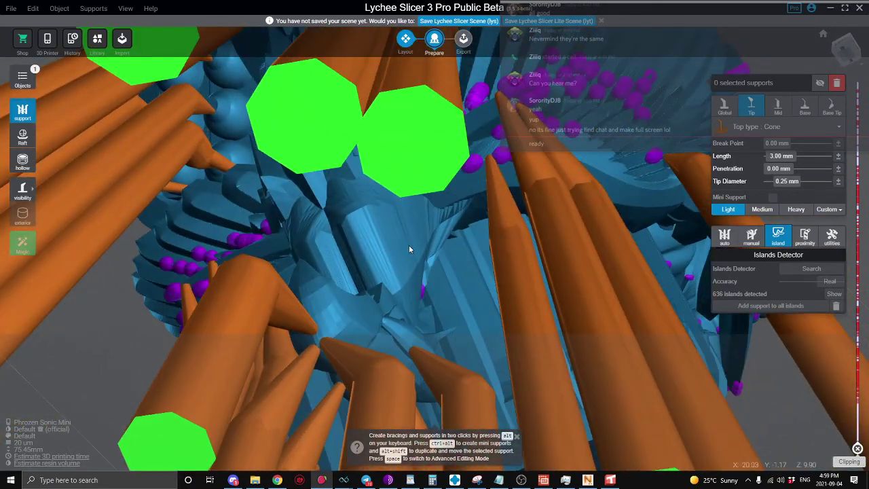
pyautogui.scroll(-5, 316, 123)
pyautogui.moveTo(471, 272); pyautogui.dragTo(378, 260, button='right')
pyautogui.scroll(-5, 377, 260)
pyautogui.scroll(-3, 378, 263)
pyautogui.click(615, 338)
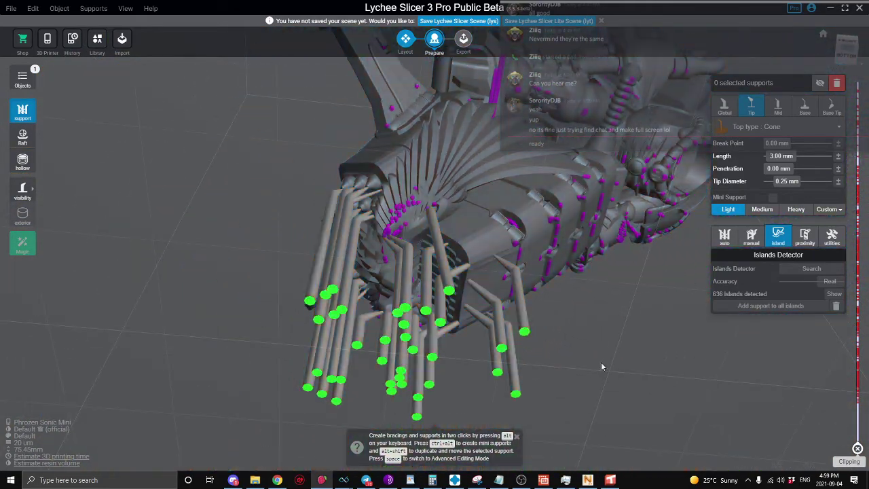
pyautogui.click(473, 130)
pyautogui.moveTo(473, 132); pyautogui.dragTo(507, 219, button='right')
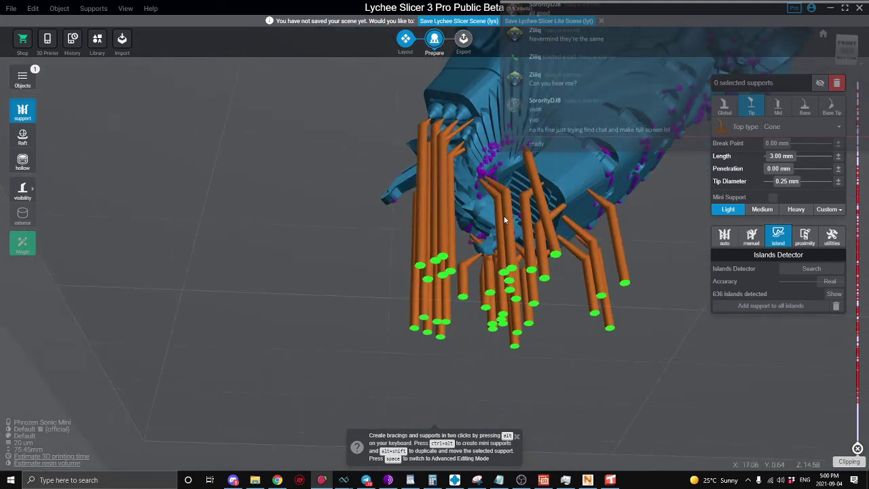
pyautogui.scroll(3, 476, 138)
pyautogui.moveTo(475, 135); pyautogui.dragTo(432, 55, button='right')
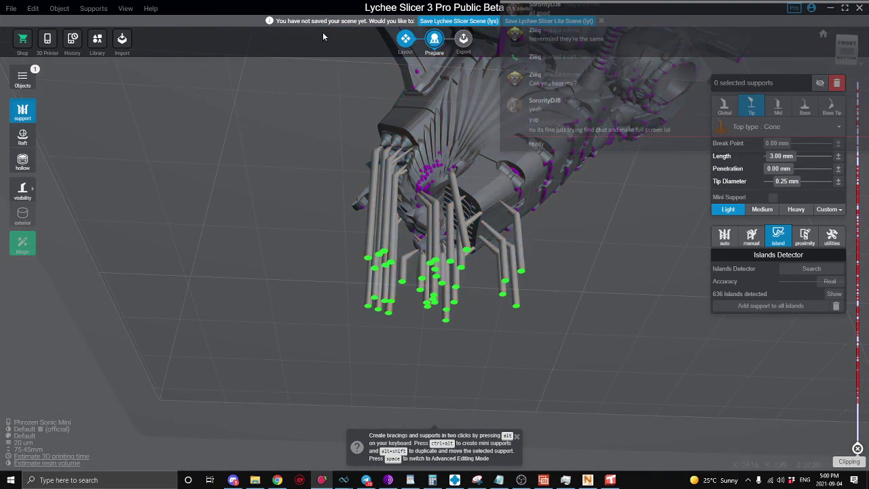
# Step: Examine the front supports, the rider's remaining islands and the overall model from below, the front and the side
pyautogui.moveTo(340, 93); pyautogui.dragTo(236, 65, button='right')
pyautogui.scroll(3, 237, 66)
pyautogui.moveTo(397, 91); pyautogui.dragTo(350, 248, button='right')
pyautogui.scroll(6, 350, 248)
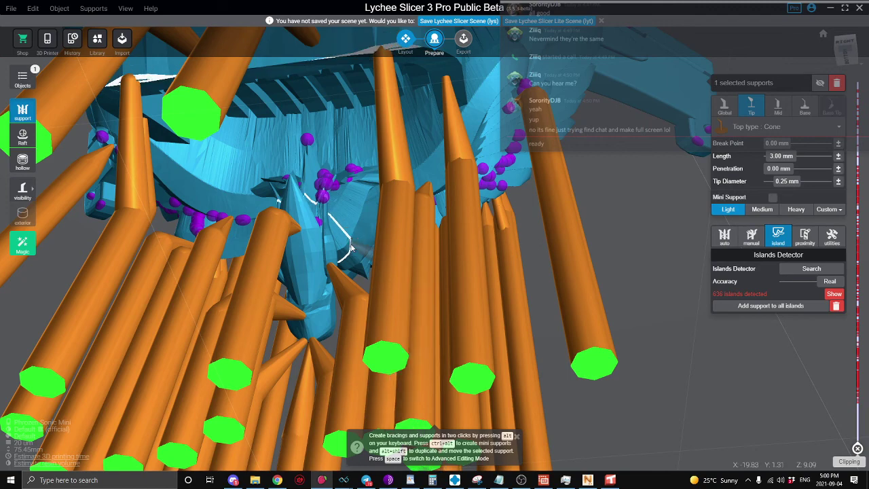
pyautogui.click(278, 239)
pyautogui.moveTo(280, 242); pyautogui.dragTo(418, 306, button='right')
pyautogui.scroll(-8, 313, 181)
pyautogui.click(548, 260)
pyautogui.scroll(5, 512, 224)
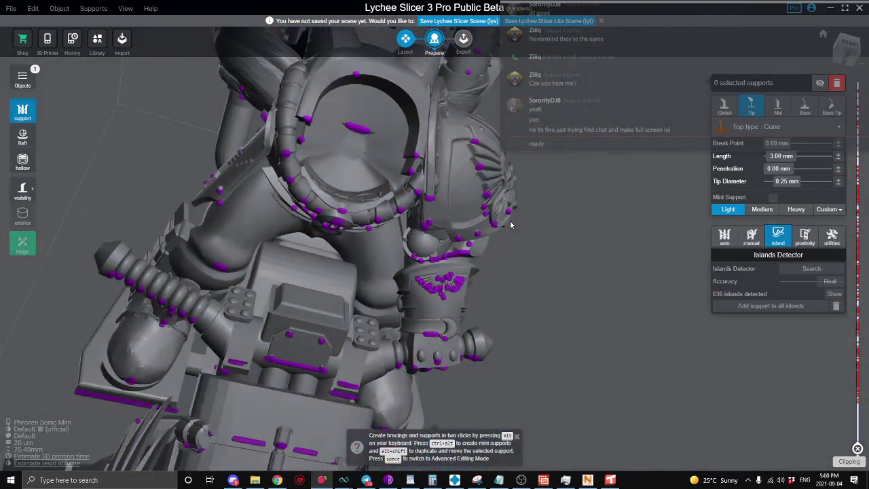
pyautogui.moveTo(511, 224); pyautogui.dragTo(365, 245, button='right')
pyautogui.click(441, 203)
pyautogui.click(365, 245)
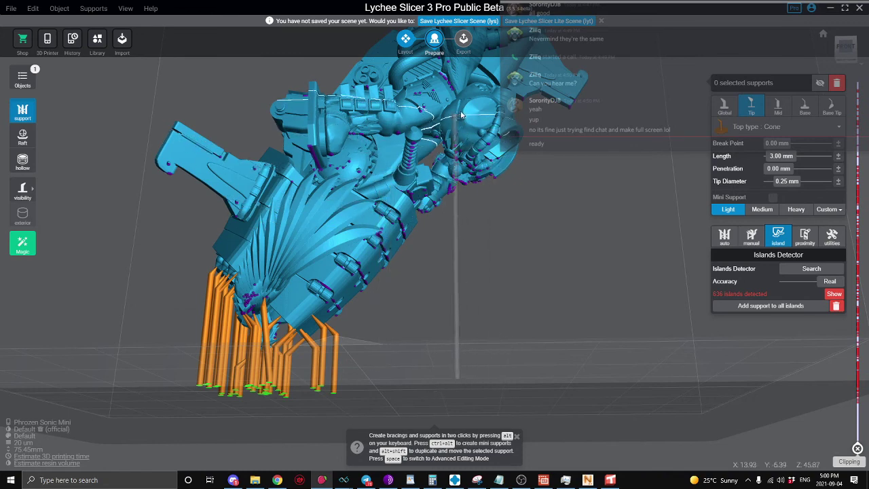
pyautogui.moveTo(459, 112); pyautogui.dragTo(435, 176, button='right')
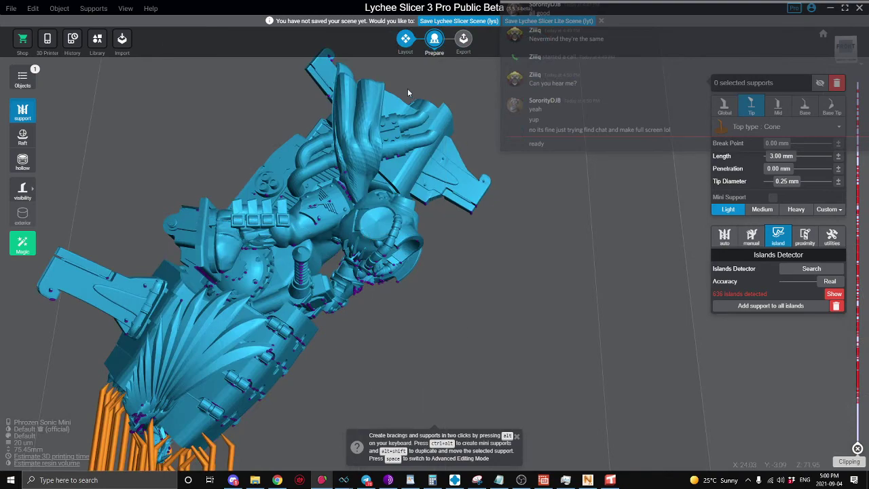
pyautogui.moveTo(407, 92); pyautogui.dragTo(446, 163, button='right')
pyautogui.moveTo(512, 251); pyautogui.dragTo(409, 216, button='right')
# Step: Add a mini support to the island under the inner part of the lowest hinge row's corner cylinder and adjust it in advanced editing
pyautogui.scroll(8, 408, 215)
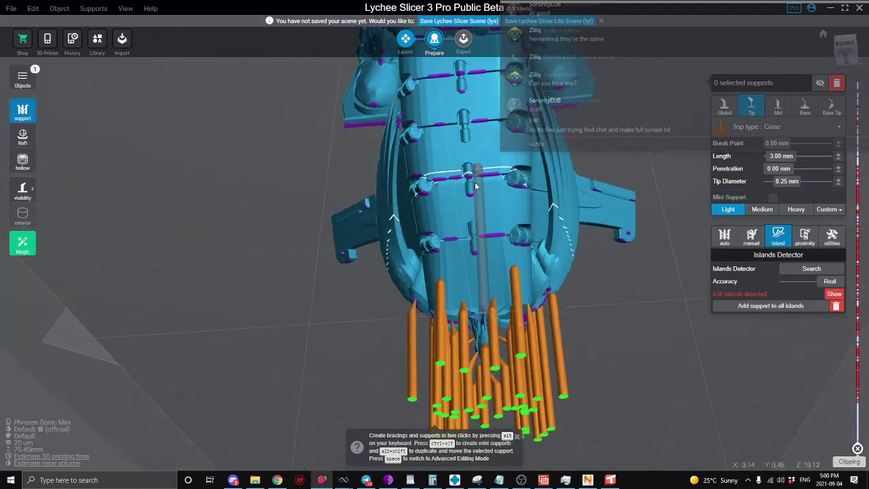
pyautogui.scroll(4, 398, 216)
pyautogui.moveTo(398, 211); pyautogui.dragTo(329, 183, button='right')
pyautogui.scroll(3, 305, 170)
pyautogui.moveTo(280, 158); pyautogui.dragTo(433, 214, button='right')
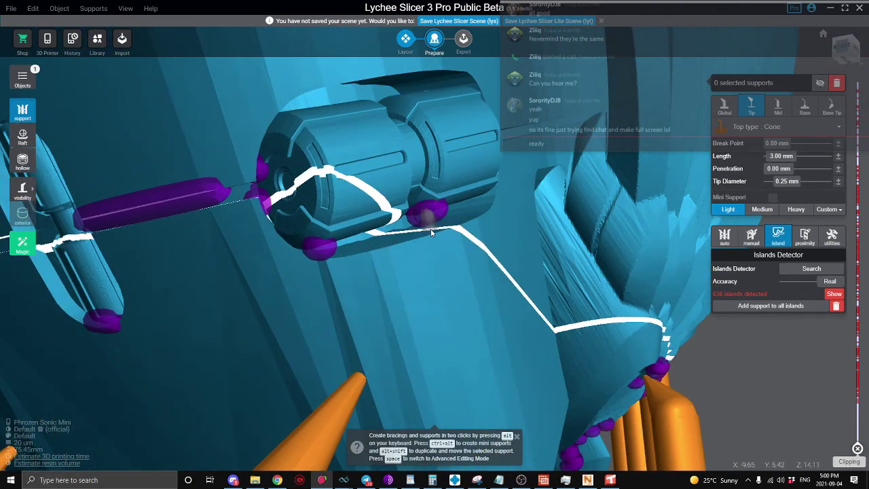
pyautogui.keyDown('ctrl'); pyautogui.keyDown('alt'); pyautogui.click(431, 227); pyautogui.keyUp('alt'); pyautogui.keyUp('ctrl')
pyautogui.moveTo(431, 226); pyautogui.dragTo(426, 210, button='right')
pyautogui.press('space')
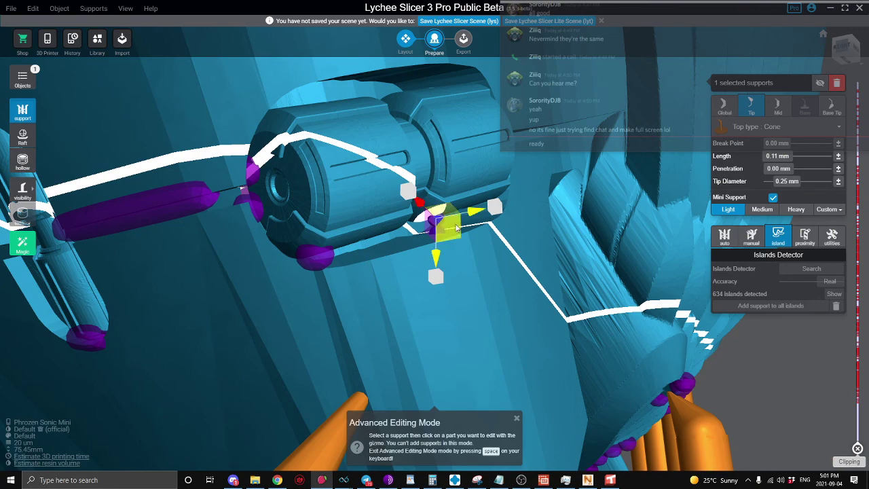
pyautogui.moveTo(437, 235); pyautogui.dragTo(506, 227)
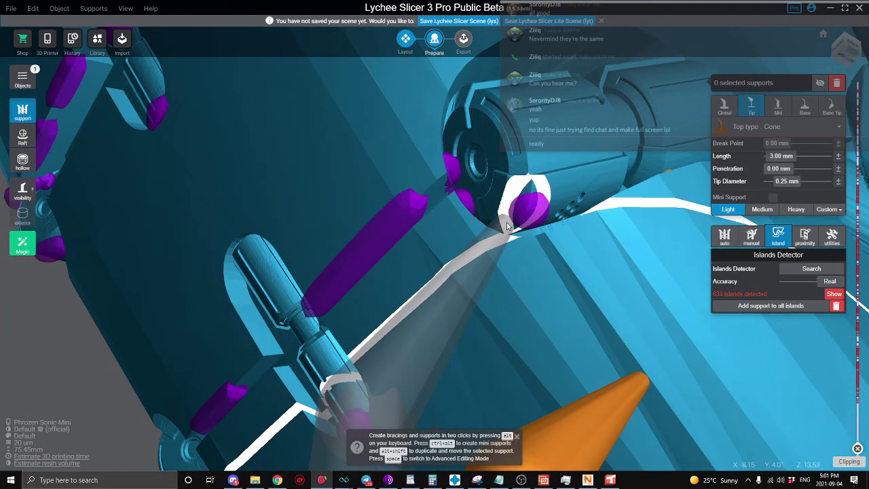
# Step: Place supports on the same corner cylinder's end island and the adjacent centre pin's lower end, giving the pin support a 0.18 mm tip diameter
pyautogui.moveTo(518, 193); pyautogui.dragTo(658, 205)
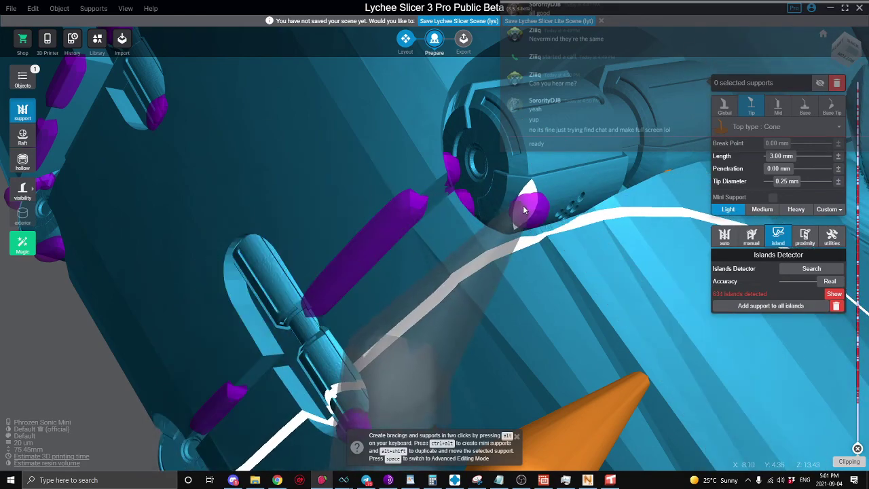
pyautogui.click(523, 205)
pyautogui.moveTo(458, 217); pyautogui.dragTo(472, 273)
pyautogui.scroll(-2, 468, 265)
pyautogui.moveTo(424, 227); pyautogui.dragTo(438, 298)
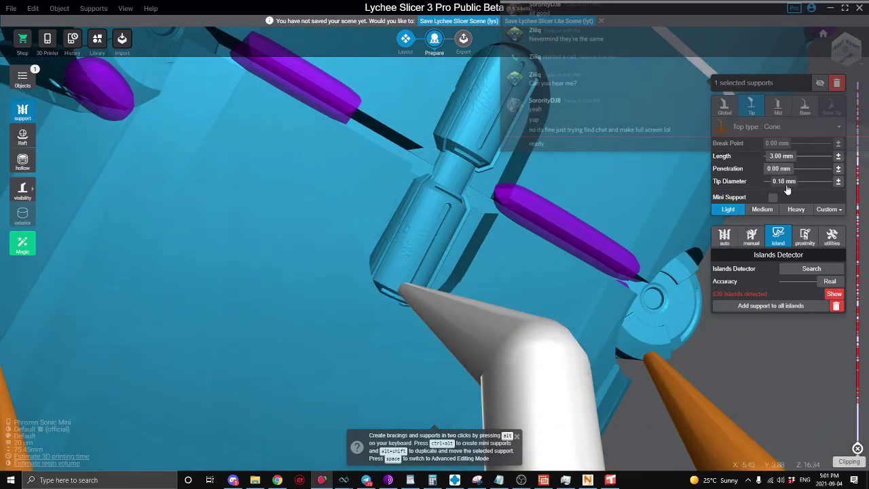
# Step: Support the next hinge row's centre pin and corner cylinder with 0.18 mm tips, and add a mini support of 0.15 mm length under the cylinder
pyautogui.moveTo(595, 185); pyautogui.dragTo(512, 270)
pyautogui.moveTo(641, 330); pyautogui.dragTo(453, 180, button='right')
pyautogui.moveTo(453, 180); pyautogui.dragTo(376, 217)
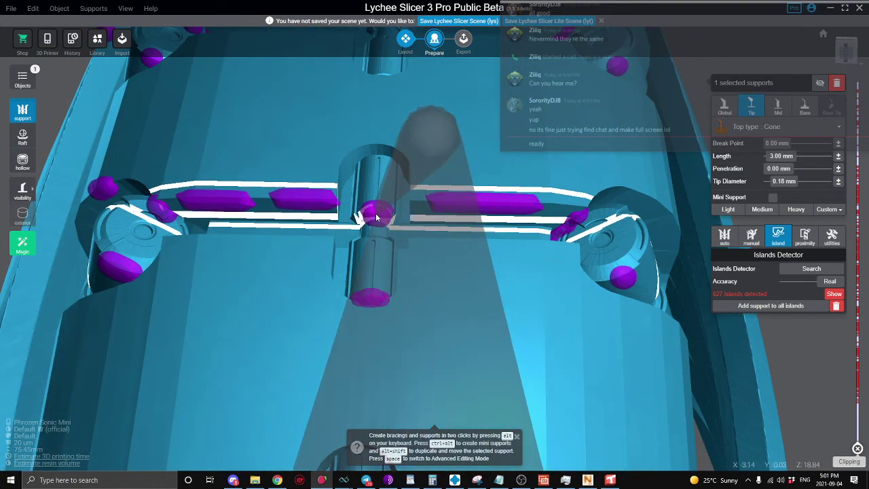
pyautogui.click(377, 218)
pyautogui.moveTo(382, 220); pyautogui.dragTo(435, 292)
pyautogui.moveTo(338, 170); pyautogui.dragTo(514, 245)
pyautogui.keyDown('ctrl'); pyautogui.keyDown('alt'); pyautogui.click(514, 245); pyautogui.keyUp('alt'); pyautogui.keyUp('ctrl')
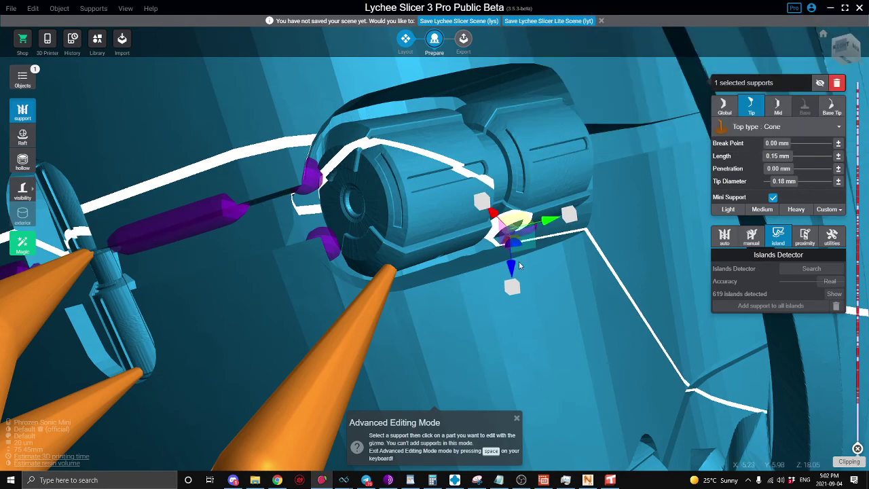
pyautogui.scroll(-2, 455, 269)
pyautogui.press('space')
# Step: Apply the Light preset and place supports on the same row's seam islands and on the corner cylinder of the row above
pyautogui.scroll(-2, 434, 275)
pyautogui.moveTo(409, 281); pyautogui.dragTo(476, 284, button='right')
pyautogui.moveTo(475, 285); pyautogui.dragTo(359, 208)
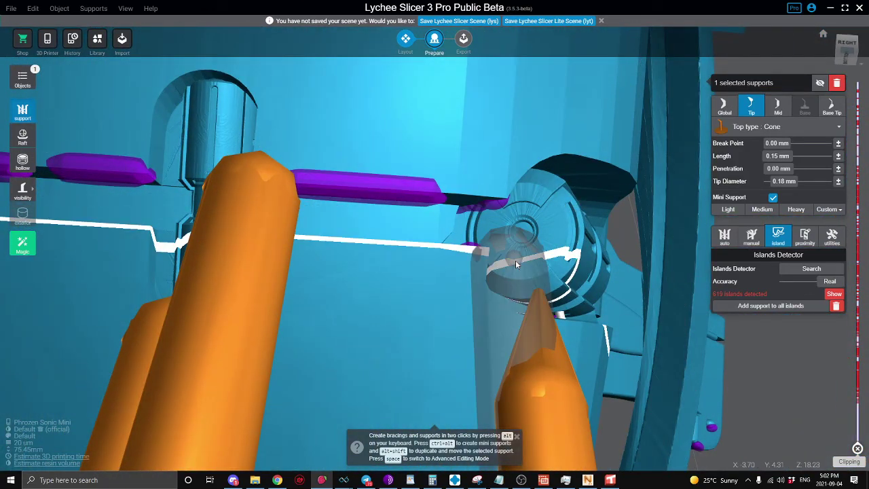
pyautogui.press('1')
pyautogui.click(396, 187)
pyautogui.moveTo(396, 204); pyautogui.dragTo(675, 345, button='middle')
pyautogui.click(408, 274)
pyautogui.moveTo(318, 267); pyautogui.dragTo(382, 147, button='right')
pyautogui.click(469, 294)
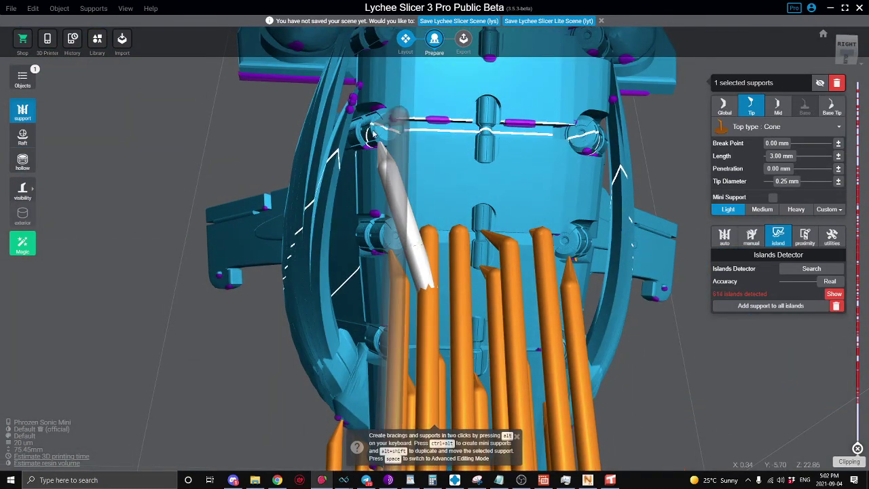
# Step: Place light supports on the left seam islands of the next two hinge rows and on both ends of the upper row's centre pin
pyautogui.scroll(3, 411, 213)
pyautogui.moveTo(368, 291); pyautogui.dragTo(360, 366, button='middle')
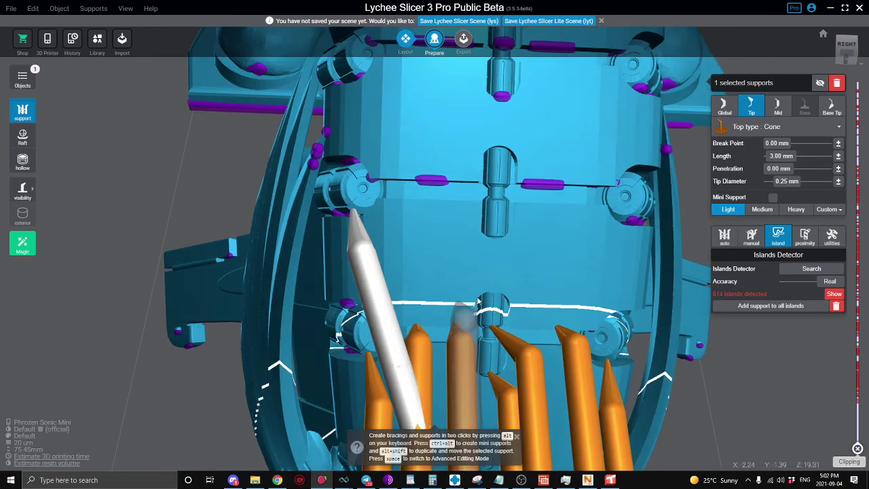
pyautogui.click(435, 184)
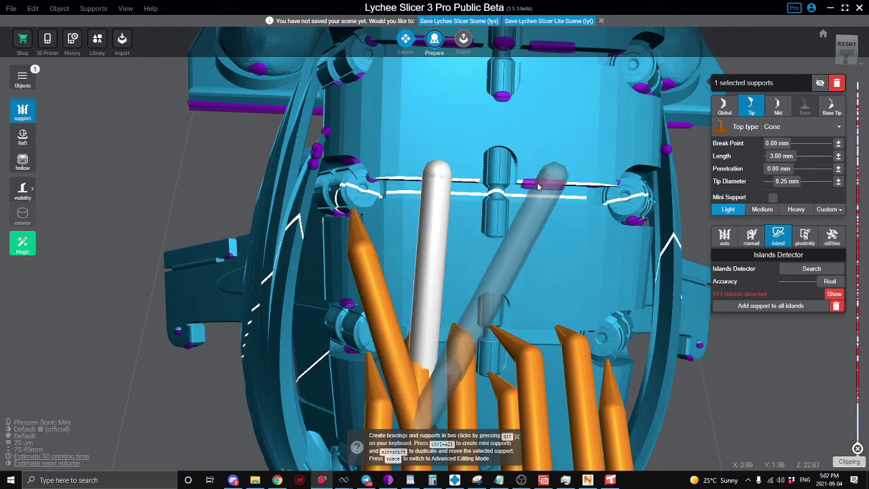
pyautogui.moveTo(425, 89); pyautogui.dragTo(439, 189, button='middle')
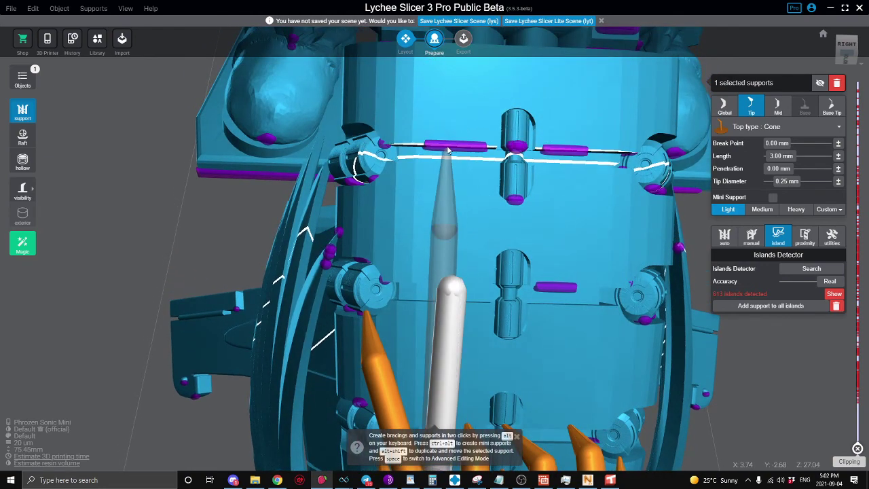
pyautogui.click(447, 148)
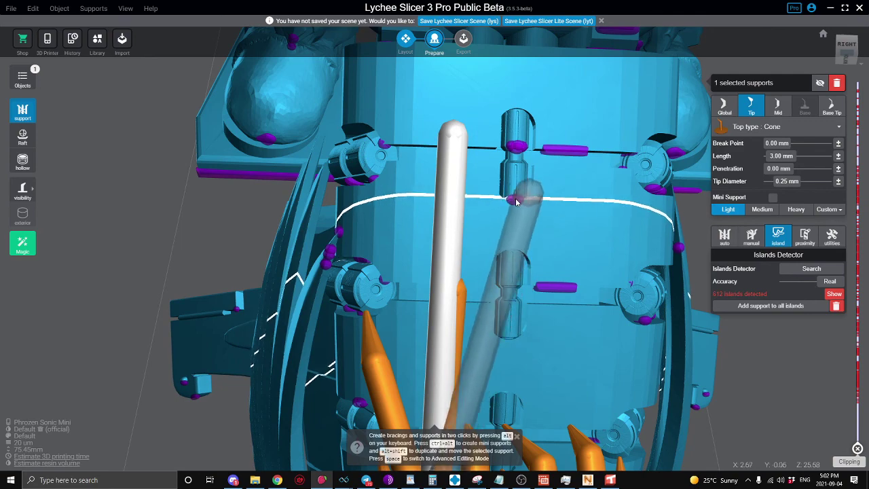
pyautogui.click(516, 202)
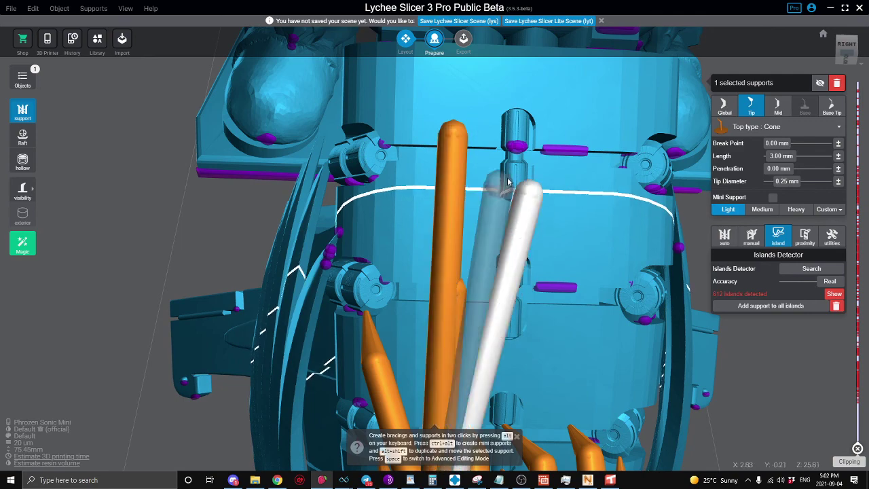
pyautogui.click(520, 140)
# Step: Examine the hinge-row supports from the side and front, and check the islands around the brackets above them
pyautogui.scroll(-3, 409, 181)
pyautogui.moveTo(409, 181); pyautogui.dragTo(470, 194, button='middle')
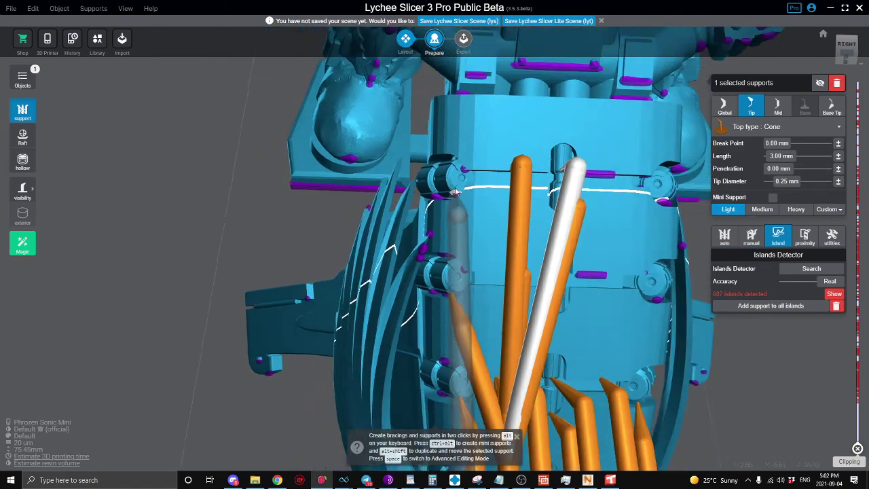
pyautogui.moveTo(411, 288); pyautogui.dragTo(531, 297, button='right')
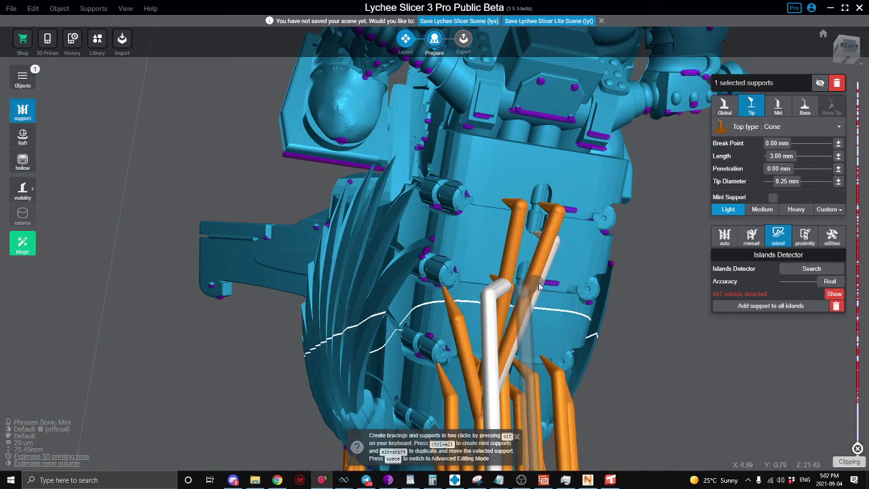
pyautogui.moveTo(558, 299); pyautogui.dragTo(457, 328, button='right')
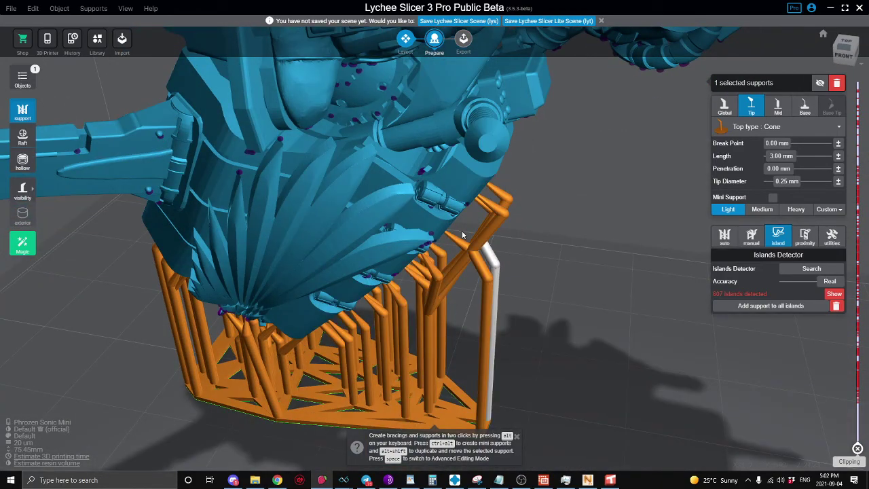
pyautogui.moveTo(461, 235); pyautogui.dragTo(373, 216, button='right')
pyautogui.scroll(3, 334, 181)
pyautogui.moveTo(334, 182); pyautogui.dragTo(285, 162, button='right')
pyautogui.scroll(3, 340, 157)
pyautogui.moveTo(342, 158); pyautogui.dragTo(438, 199, button='right')
pyautogui.moveTo(454, 195); pyautogui.dragTo(475, 316, button='middle')
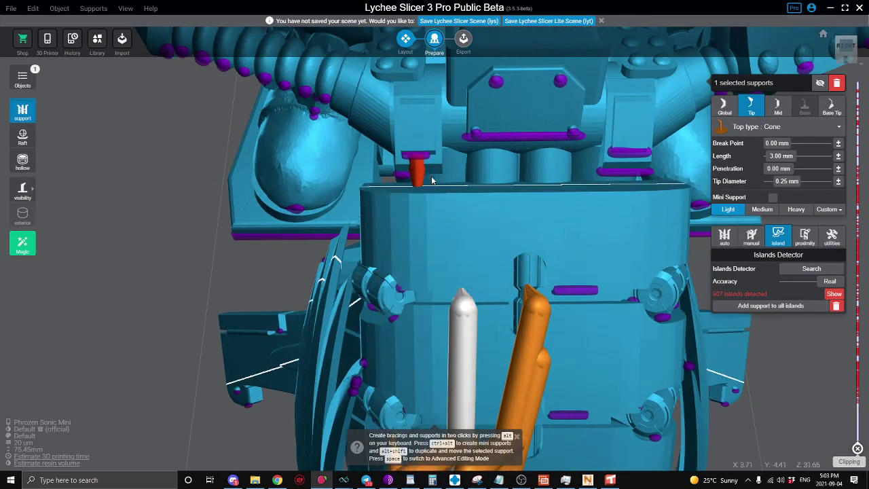
# Step: Place a light support on the left bracket's upper edge island and lower its joint to lengthen the tip to about 4.05 mm
pyautogui.moveTo(423, 177); pyautogui.dragTo(416, 237, button='right')
pyautogui.click(417, 166)
pyautogui.press('space')
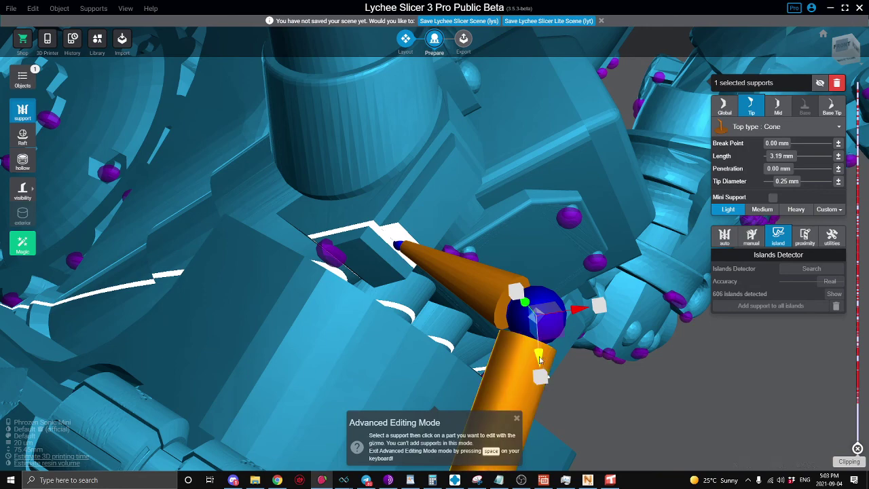
pyautogui.moveTo(542, 368); pyautogui.dragTo(534, 432)
pyautogui.press('space')
# Step: Reposition the bracket support's tip on the edge and set its tip diameter to 0.19 mm
pyautogui.moveTo(534, 432); pyautogui.dragTo(369, 264, button='right')
pyautogui.press('space')
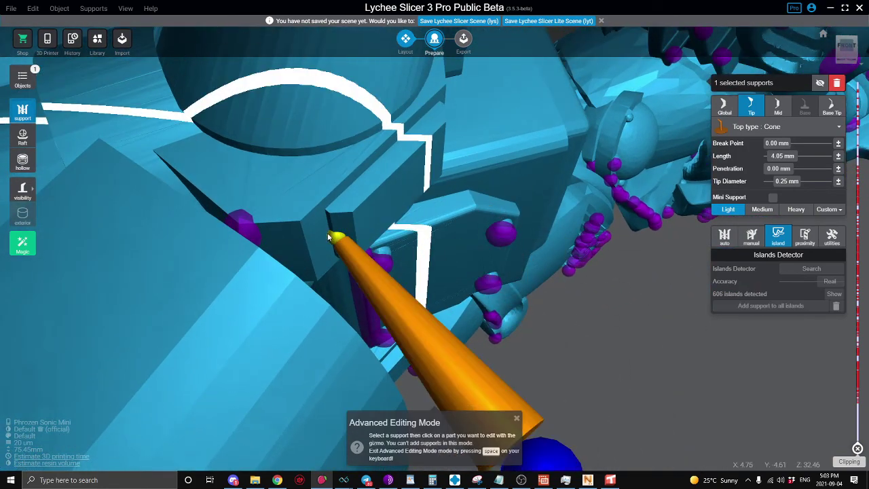
pyautogui.moveTo(333, 211); pyautogui.dragTo(333, 219)
pyautogui.press('space')
pyautogui.moveTo(372, 264); pyautogui.dragTo(385, 273, button='right')
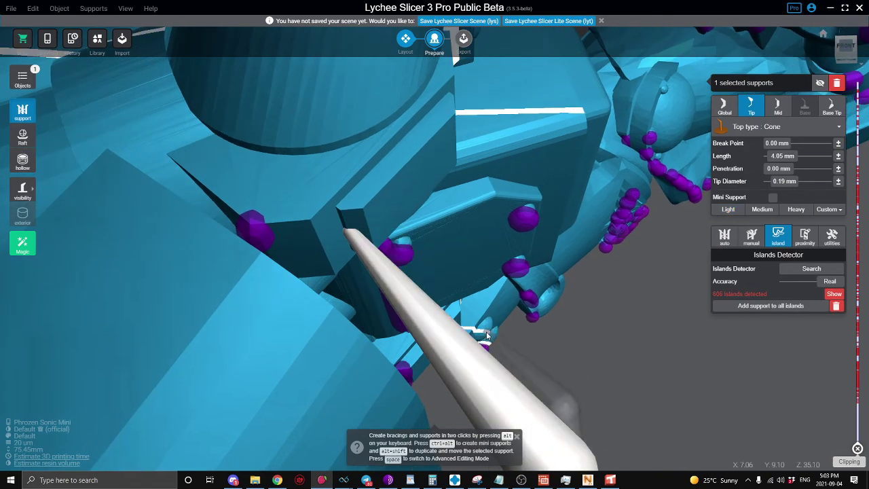
# Step: Shift the bracket support's joint outward and down to extend the tip length to about 4.56 mm
pyautogui.press('space')
pyautogui.moveTo(486, 336); pyautogui.dragTo(466, 321, button='right')
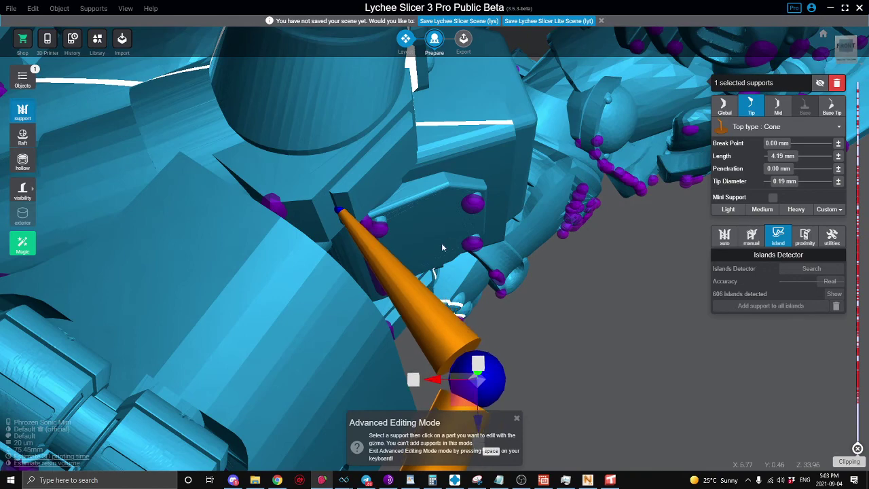
pyautogui.moveTo(445, 272); pyautogui.dragTo(493, 212, button='right')
pyautogui.moveTo(465, 325); pyautogui.dragTo(465, 349)
pyautogui.press('space')
# Step: Add a mini support from the bracket support to the island on the bracket's lower edge
pyautogui.moveTo(448, 298); pyautogui.dragTo(353, 252, button='right')
pyautogui.keyDown('ctrl'); pyautogui.keyDown('alt'); pyautogui.click(337, 248); pyautogui.keyUp('alt'); pyautogui.keyUp('ctrl')
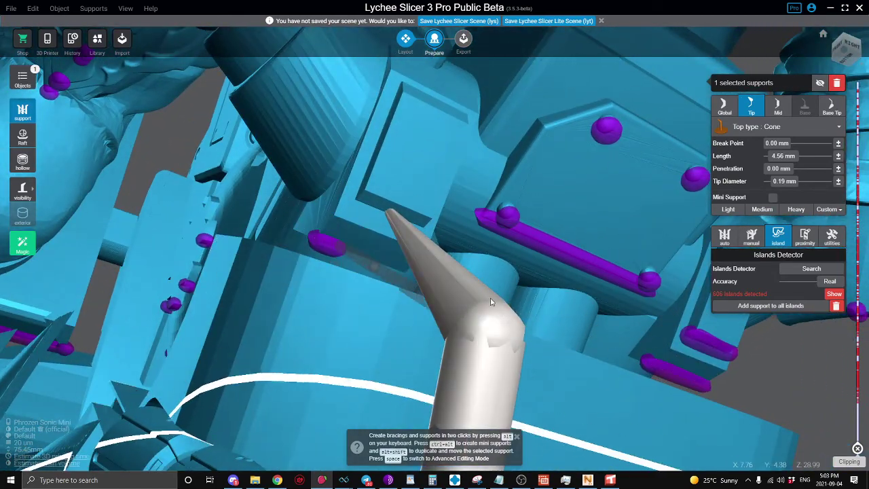
pyautogui.keyDown('ctrl'); pyautogui.keyDown('alt'); pyautogui.click(453, 276); pyautogui.keyUp('alt'); pyautogui.keyUp('ctrl')
# Step: Place supports on the central plate's two lower corner islands and two more along the long island beneath it
pyautogui.moveTo(454, 276)
pyautogui.mouseDown(button='right')
pyautogui.moveTo(352, 291)
pyautogui.moveTo(334, 246)
pyautogui.moveTo(287, 265)
pyautogui.moveTo(258, 246)
pyautogui.moveTo(424, 280)
pyautogui.moveTo(541, 245)
pyautogui.moveTo(237, 168)
pyautogui.moveTo(369, 163)
pyautogui.moveTo(222, 129)
pyautogui.moveTo(272, 174)
pyautogui.moveTo(261, 154)
pyautogui.moveTo(293, 163)
pyautogui.moveTo(267, 127)
pyautogui.moveTo(462, 203)
pyautogui.moveTo(493, 306)
pyautogui.mouseUp(button='right')
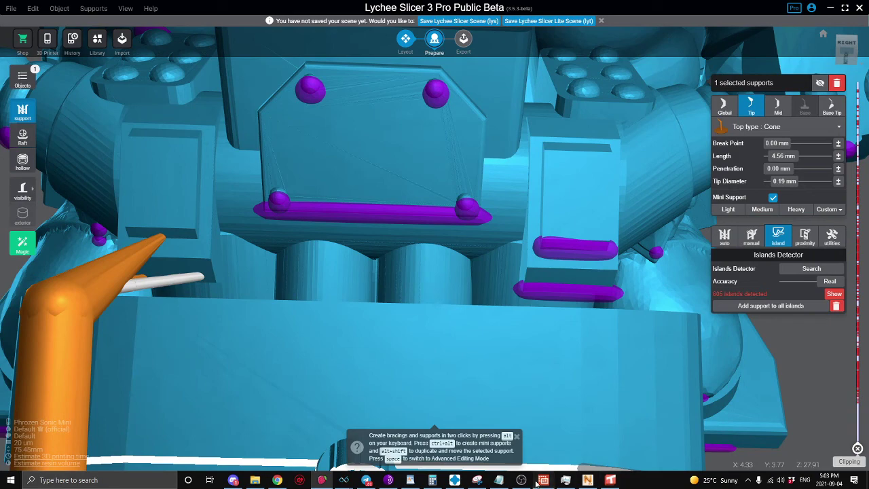
pyautogui.click(544, 481)
pyautogui.moveTo(543, 248); pyautogui.dragTo(233, 194, button='right')
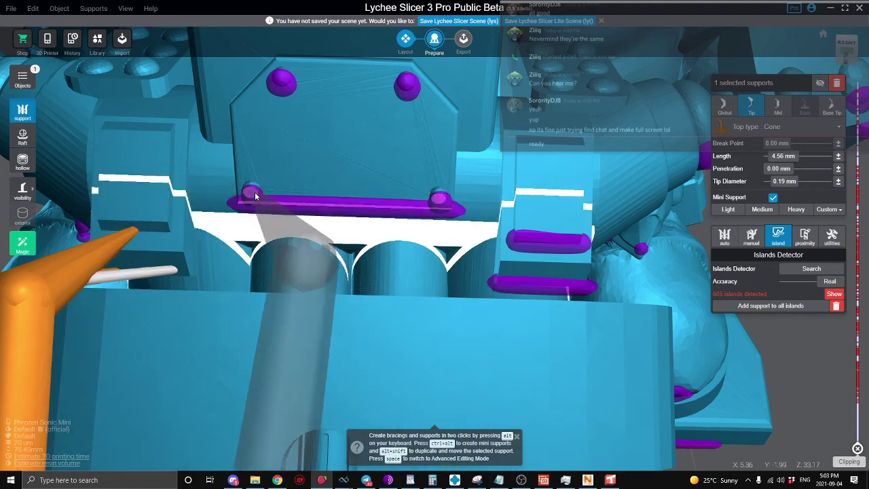
pyautogui.click(251, 196)
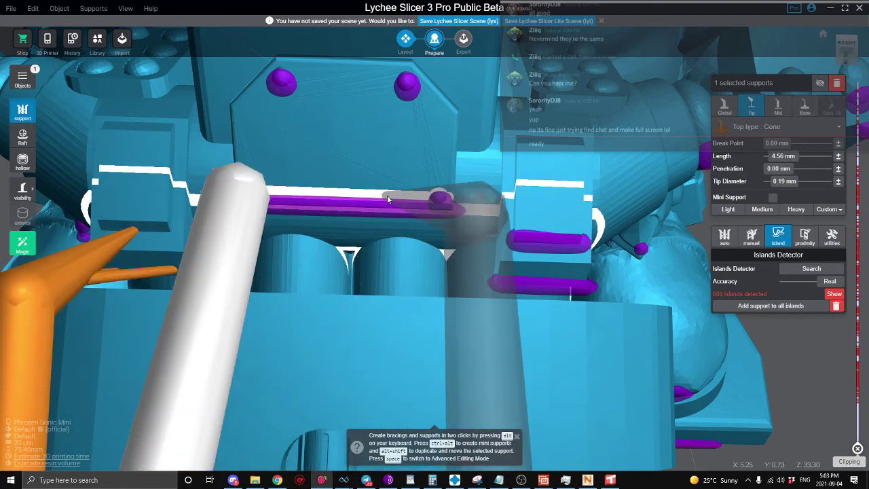
pyautogui.click(439, 199)
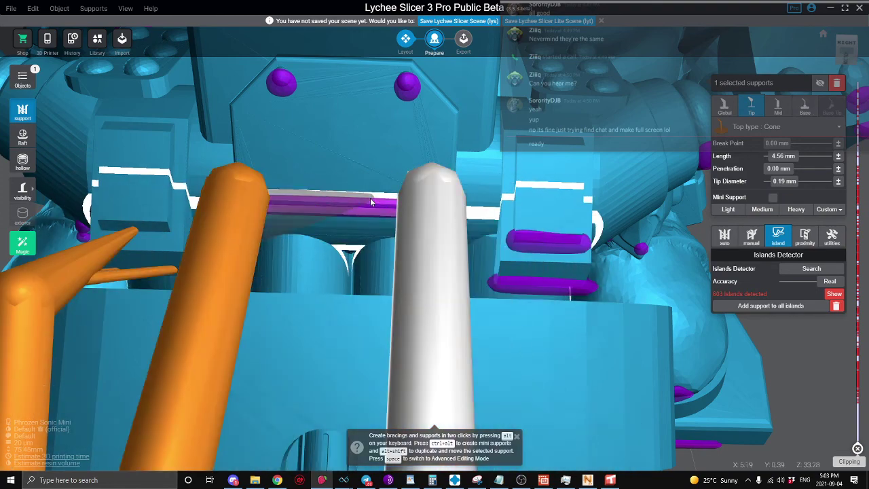
pyautogui.click(371, 201)
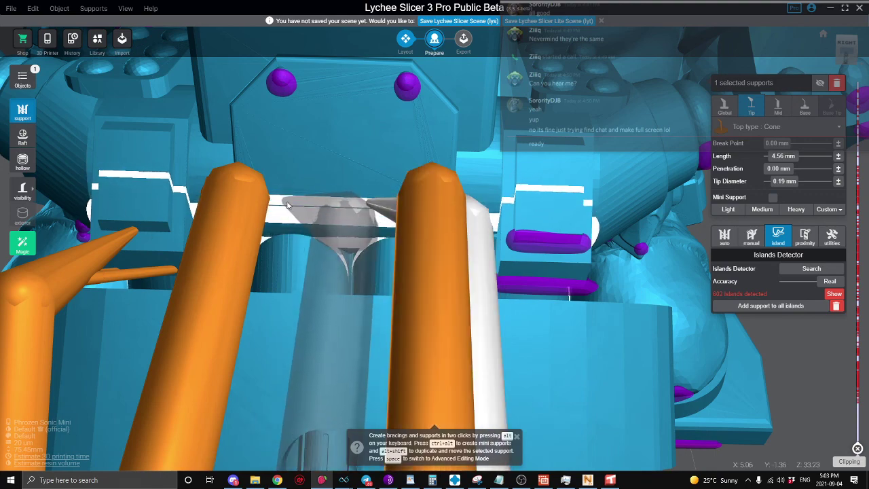
pyautogui.moveTo(289, 205); pyautogui.dragTo(391, 177)
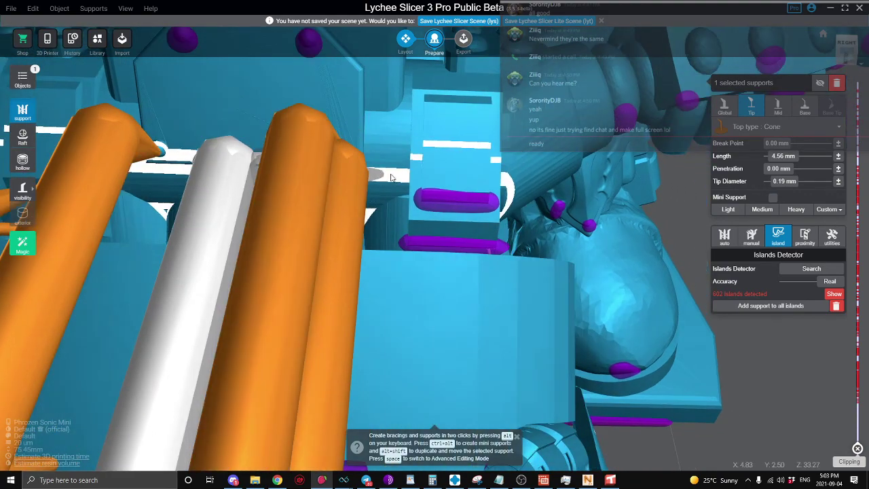
# Step: Place a support on the opposite bracket's upper edge island and connect a mini support to the island on its lower edge
pyautogui.click(453, 199)
pyautogui.moveTo(457, 192); pyautogui.dragTo(510, 247)
pyautogui.keyDown('ctrl'); pyautogui.keyDown('alt'); pyautogui.click(518, 247); pyautogui.keyUp('alt'); pyautogui.keyUp('ctrl')
pyautogui.keyDown('ctrl'); pyautogui.keyDown('alt'); pyautogui.click(374, 300); pyautogui.keyUp('alt'); pyautogui.keyUp('ctrl')
pyautogui.moveTo(370, 294); pyautogui.dragTo(430, 200)
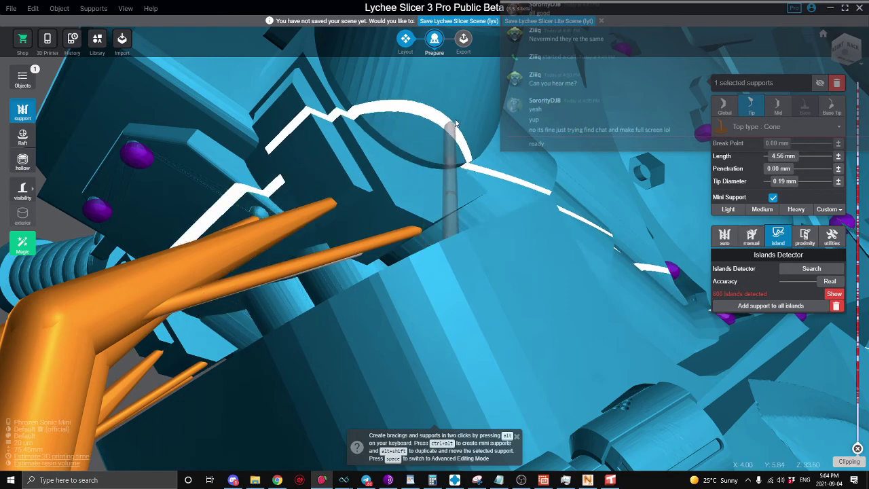
# Step: Place a support on the bracket's outer edge and reposition its joint in Advanced Editing Mode
pyautogui.scroll(-3, 453, 123)
pyautogui.moveTo(429, 174); pyautogui.dragTo(414, 282, button='right')
pyautogui.click(454, 215)
pyautogui.press('space')
pyautogui.click(424, 297)
pyautogui.moveTo(411, 319); pyautogui.dragTo(365, 280)
pyautogui.scroll(-2, 647, 388)
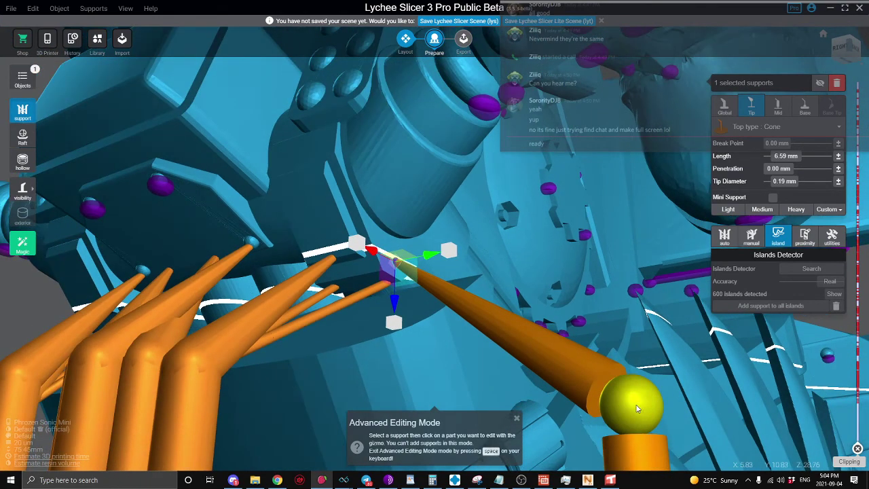
pyautogui.moveTo(629, 447); pyautogui.dragTo(607, 315)
pyautogui.press('space')
# Step: Place a matching support on the other bracket's outer edge, raise its joint and deselect the model
pyautogui.moveTo(514, 323); pyautogui.dragTo(490, 292, button='right')
pyautogui.moveTo(489, 289); pyautogui.dragTo(351, 251)
pyautogui.click(305, 268)
pyautogui.press('space')
pyautogui.click(305, 268)
pyautogui.scroll(-3, 304, 281)
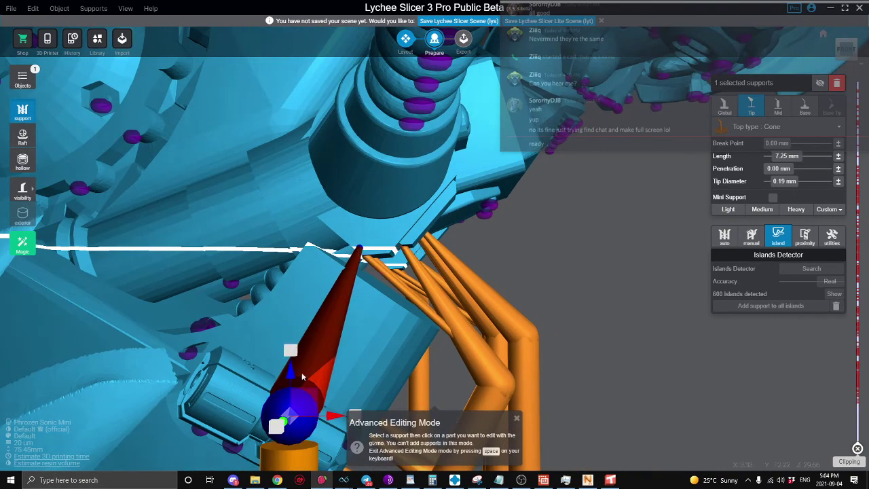
pyautogui.moveTo(292, 365); pyautogui.dragTo(292, 233)
pyautogui.moveTo(384, 309); pyautogui.dragTo(345, 285)
pyautogui.press('space')
pyautogui.scroll(2, 346, 286)
pyautogui.click(169, 260)
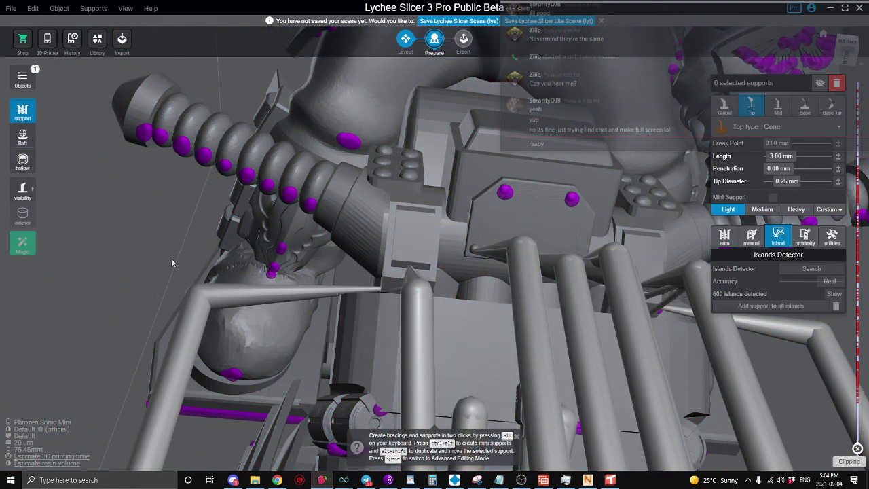
# Step: Place light supports on the two upper corner islands of the central plate
pyautogui.click(350, 262)
pyautogui.moveTo(350, 262); pyautogui.dragTo(383, 255)
pyautogui.scroll(3, 383, 255)
pyautogui.click(390, 223)
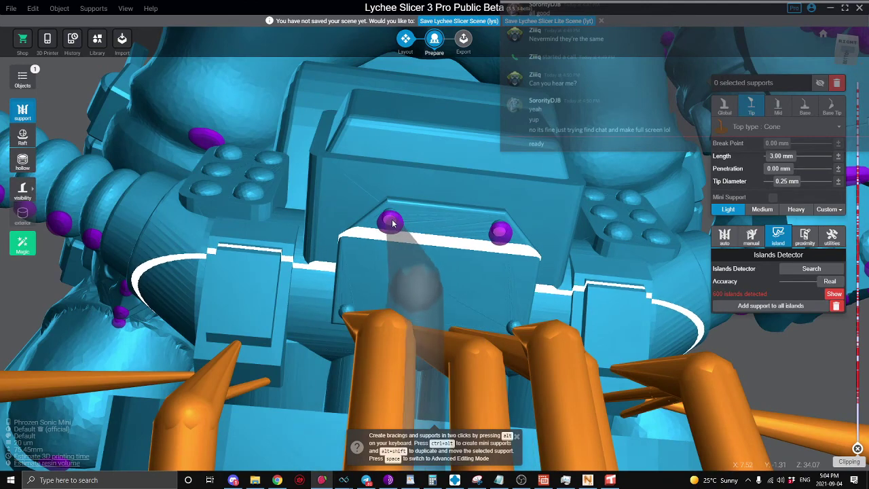
pyautogui.click(391, 222)
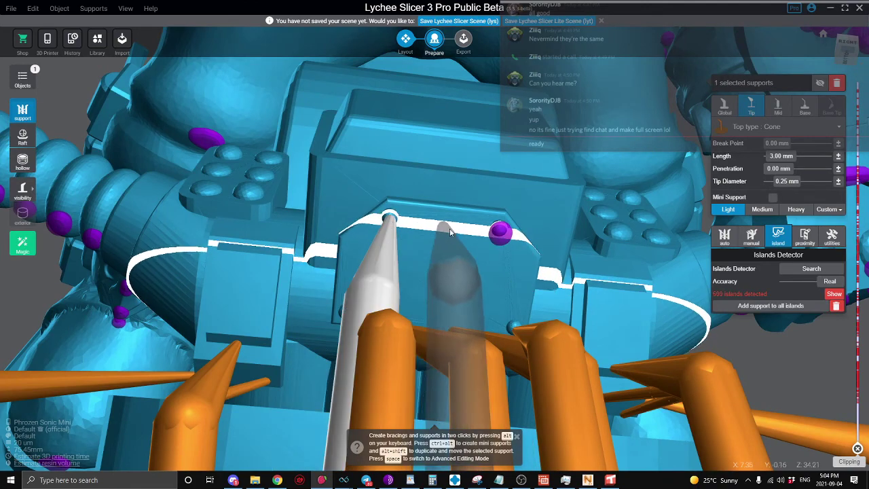
pyautogui.click(501, 234)
pyautogui.scroll(-2, 435, 231)
pyautogui.moveTo(307, 225)
pyautogui.mouseDown()
pyautogui.moveTo(338, 297)
pyautogui.moveTo(377, 239)
pyautogui.mouseUp()
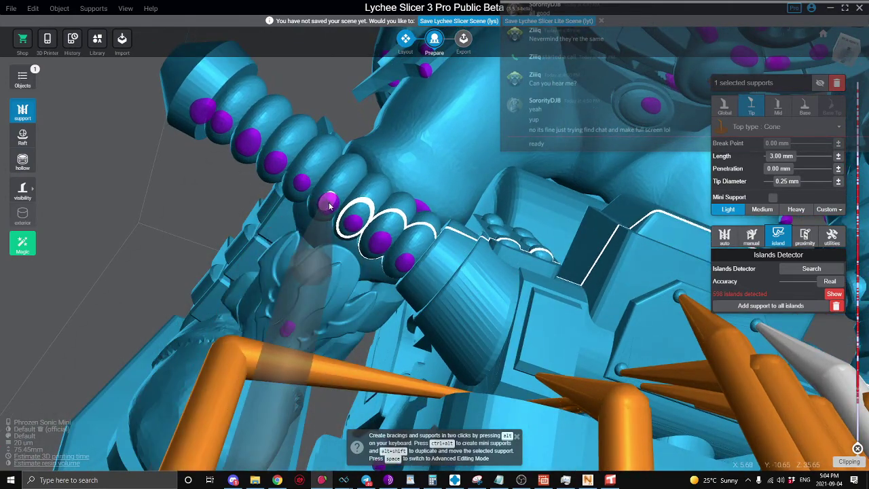
# Step: Place a light support on the island beneath a middle ring of the ribbed hose
pyautogui.click(327, 204)
pyautogui.moveTo(327, 204)
pyautogui.mouseDown()
pyautogui.moveTo(352, 219)
pyautogui.moveTo(347, 232)
pyautogui.mouseUp()
pyautogui.press('space')
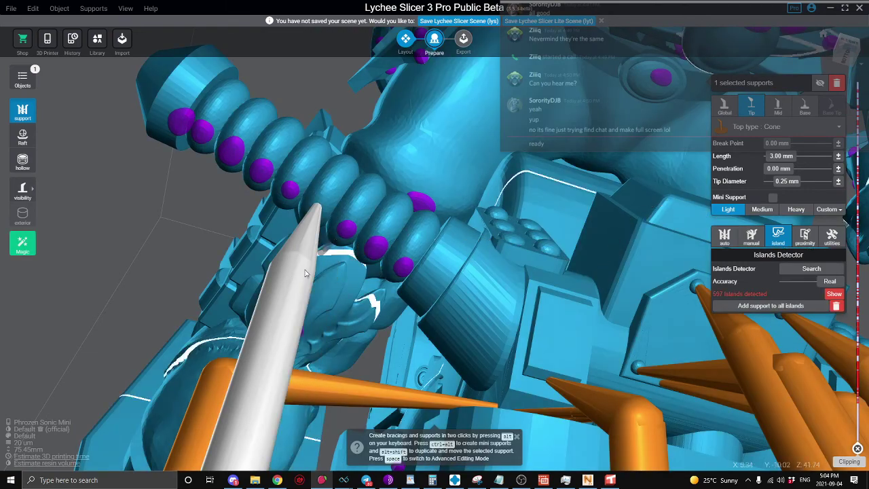
# Step: Try a mini support with a 0.81 mm tip diameter on the adjacent hose ring's island
pyautogui.keyDown('ctrl'); pyautogui.keyDown('alt'); pyautogui.click(285, 295); pyautogui.keyUp('alt'); pyautogui.keyUp('ctrl')
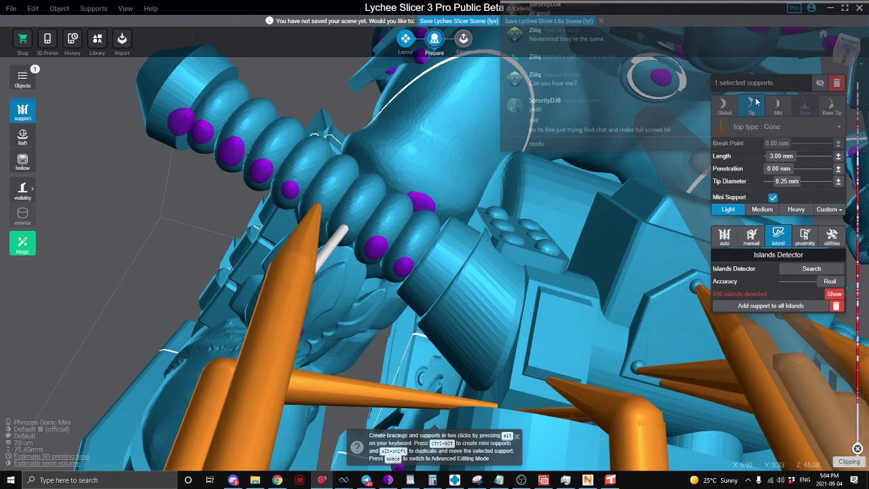
pyautogui.rightClick(780, 102)
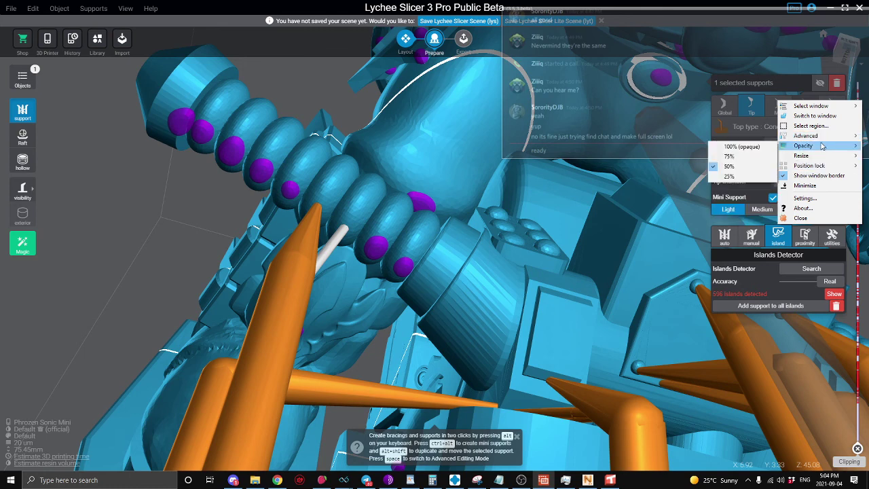
pyautogui.click(733, 148)
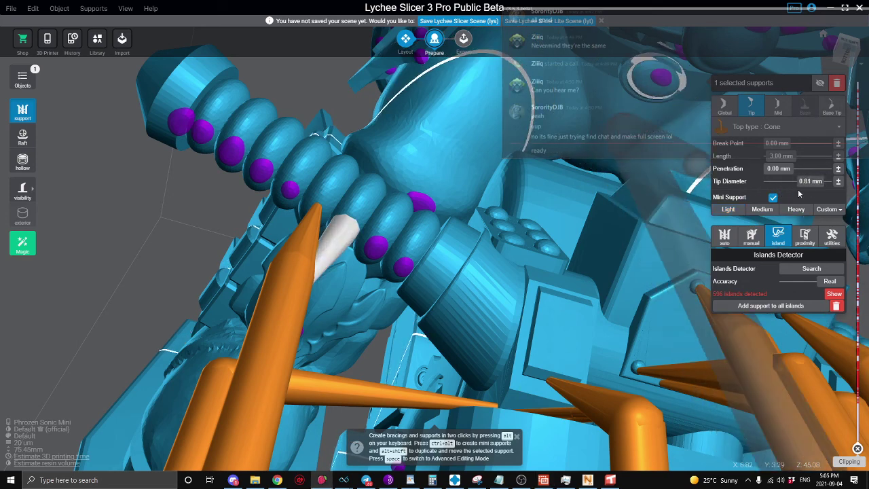
pyautogui.hotkey('ctrl', 'z')
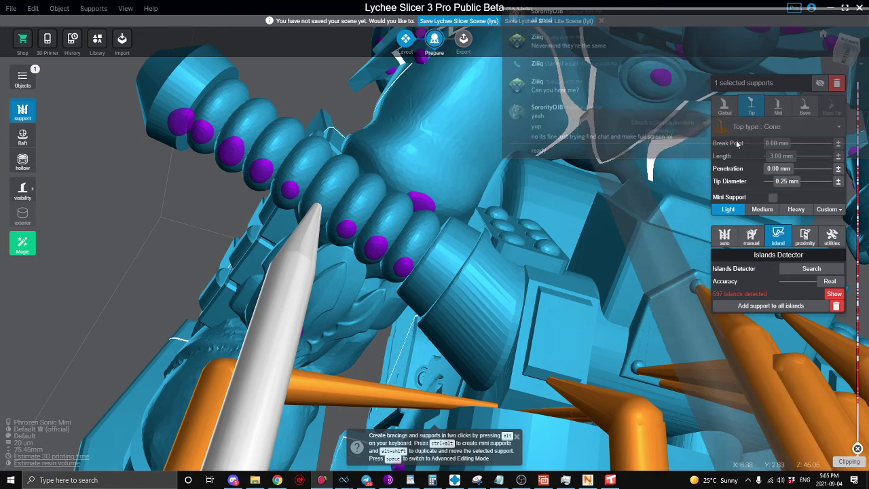
# Step: Add mini supports from the hose support to the neighbouring rings' islands, using a base tip diameter of 1.00 mm
pyautogui.click(802, 106)
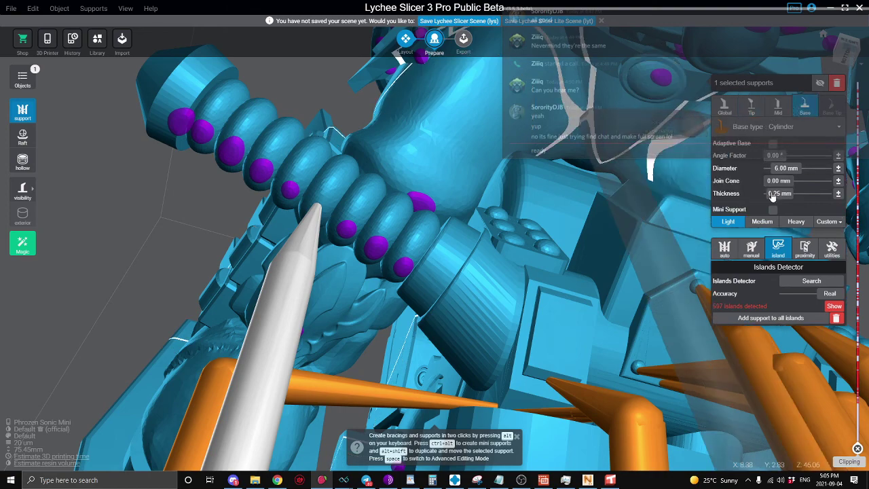
pyautogui.click(777, 119)
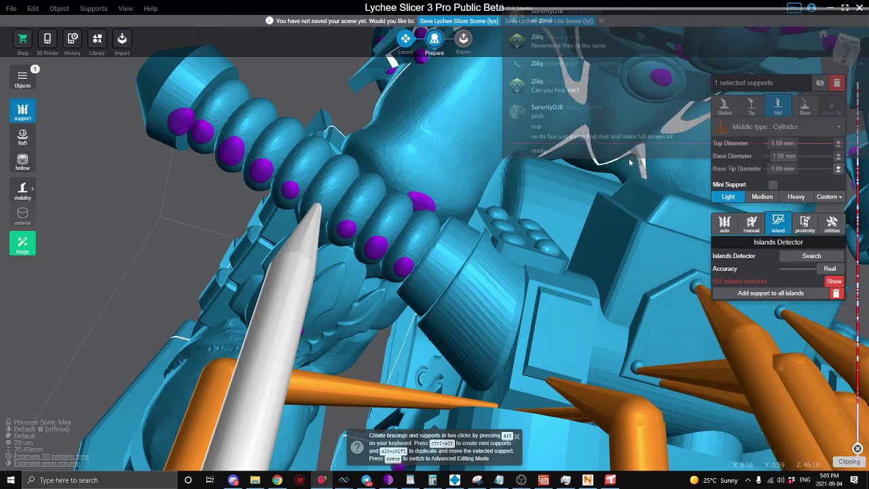
pyautogui.moveTo(557, 197); pyautogui.dragTo(480, 262)
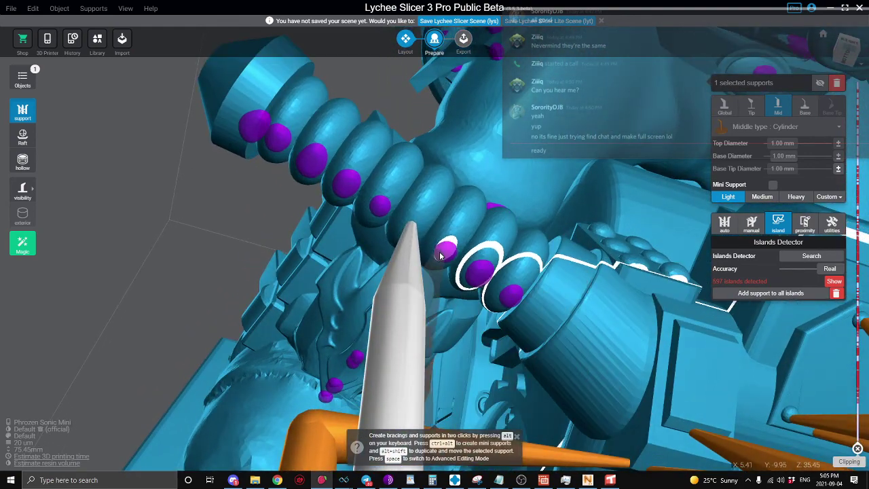
pyautogui.keyDown('ctrl'); pyautogui.keyDown('alt'); pyautogui.click(448, 256); pyautogui.keyUp('alt'); pyautogui.keyUp('ctrl')
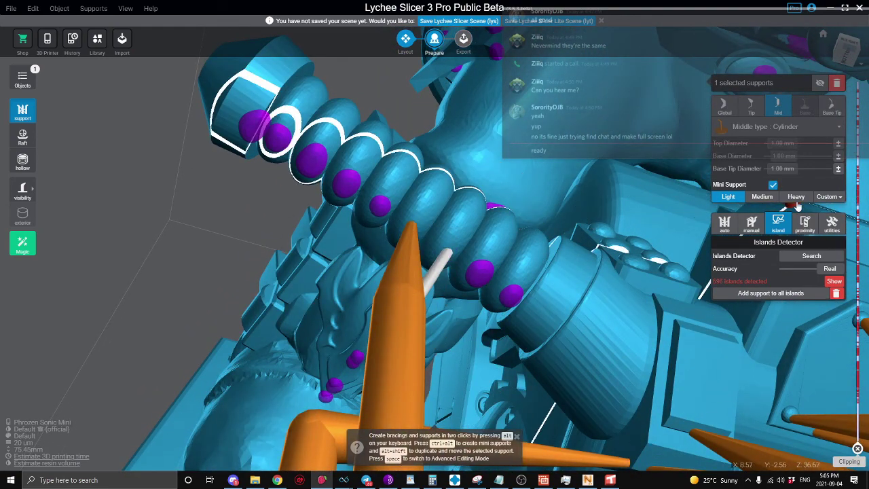
pyautogui.click(830, 106)
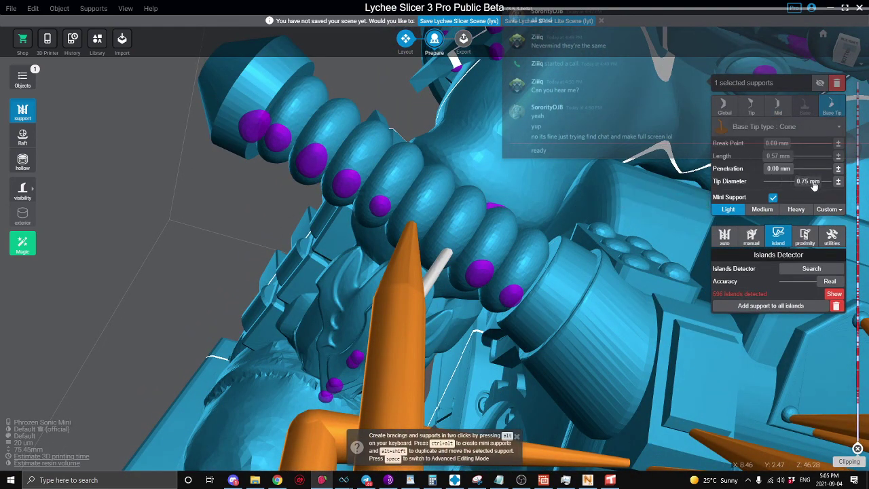
pyautogui.moveTo(813, 184); pyautogui.dragTo(825, 185)
pyautogui.moveTo(502, 275); pyautogui.dragTo(476, 284)
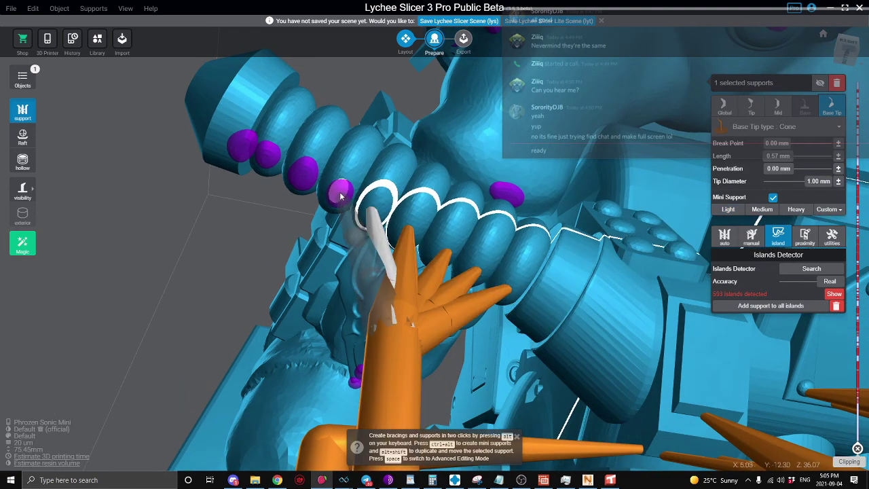
# Step: Place a support on the outer hose ring's island and cover the two remaining islands at the hose's end
pyautogui.click(297, 169)
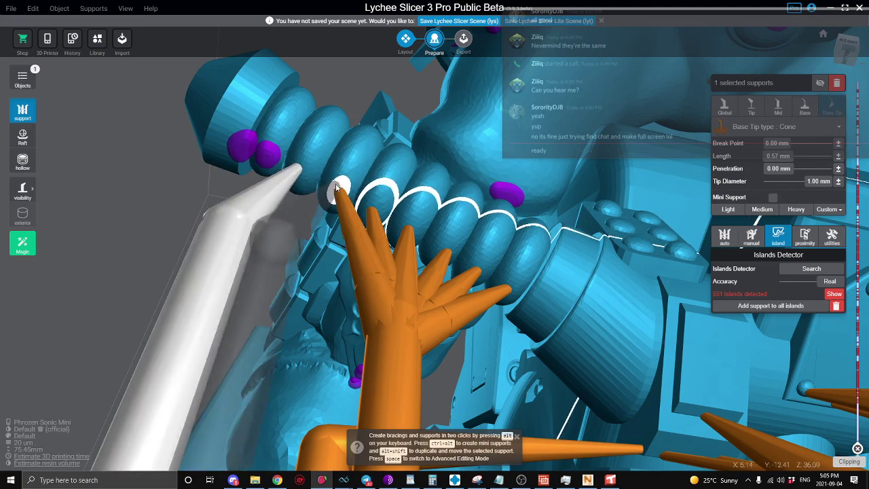
pyautogui.click(237, 148)
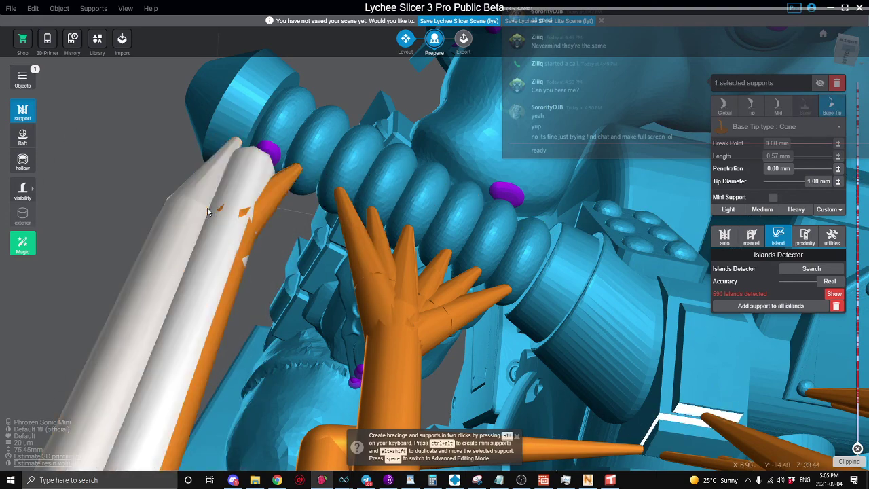
pyautogui.press('Delete')
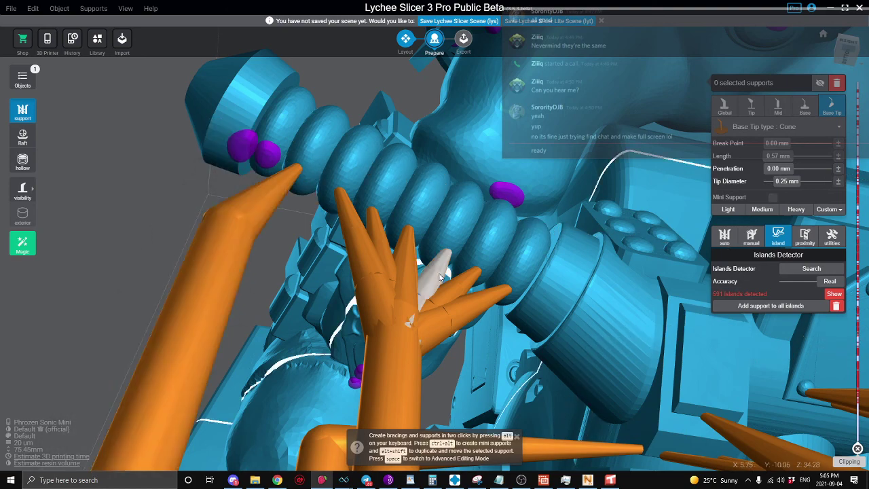
pyautogui.click(368, 277)
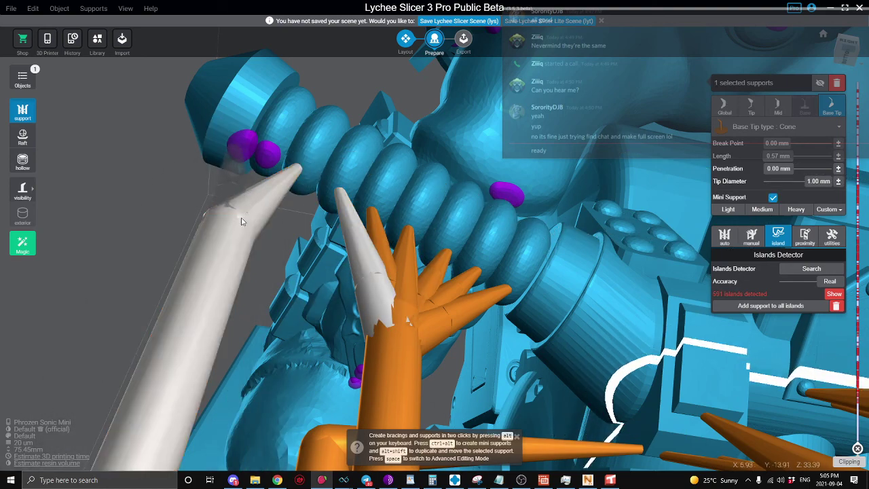
pyautogui.click(263, 160)
pyautogui.moveTo(263, 160); pyautogui.dragTo(454, 230, button='right')
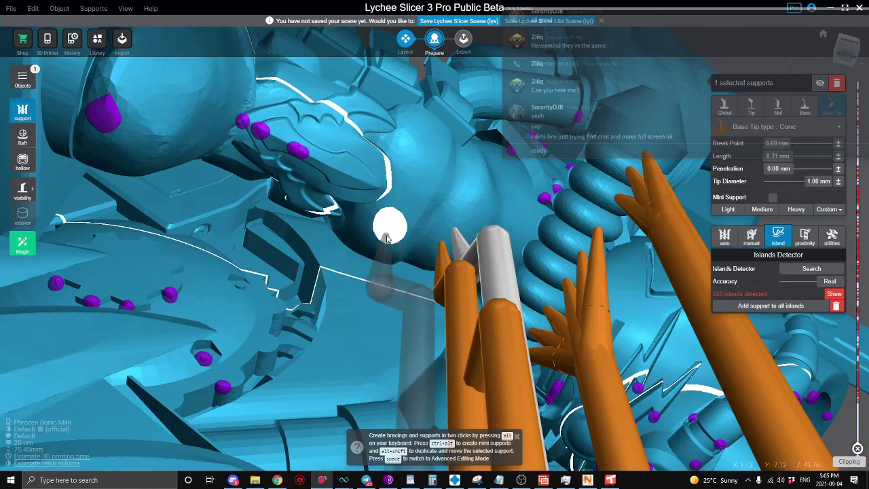
# Step: Place supports on the island under the rounded limb and on the islands along the ornate armour plate
pyautogui.click(391, 231)
pyautogui.moveTo(405, 217)
pyautogui.mouseDown(button='right')
pyautogui.moveTo(390, 237)
pyautogui.moveTo(359, 252)
pyautogui.moveTo(322, 251)
pyautogui.moveTo(407, 181)
pyautogui.moveTo(378, 216)
pyautogui.moveTo(397, 202)
pyautogui.mouseUp(button='right')
pyautogui.click(399, 202)
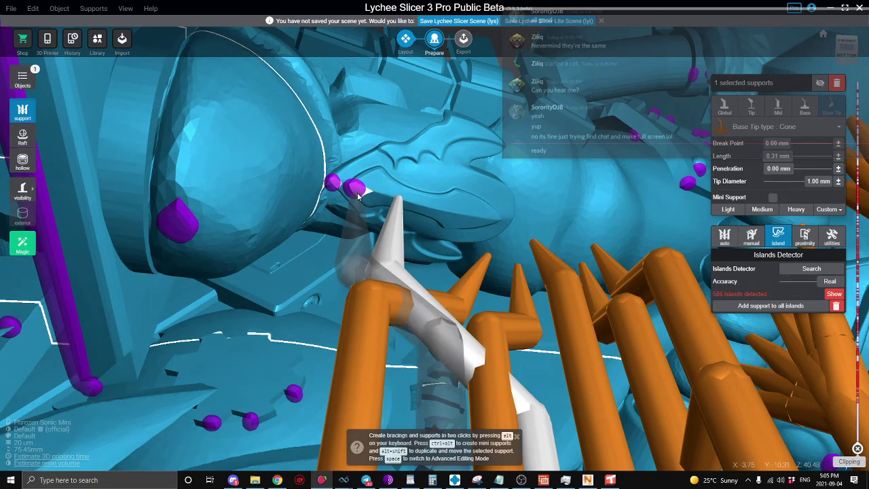
pyautogui.moveTo(359, 192); pyautogui.dragTo(334, 185)
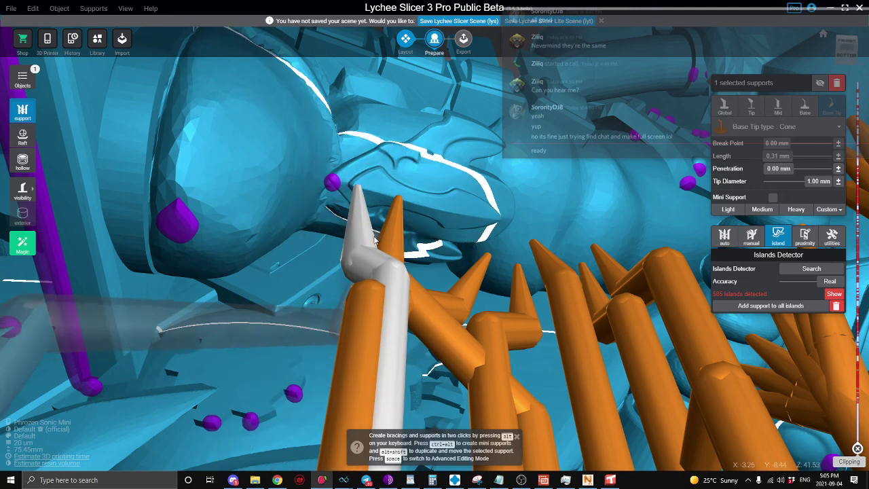
pyautogui.click(334, 186)
pyautogui.moveTo(334, 186); pyautogui.dragTo(337, 234, button='right')
# Step: Reposition the joint of the support at the ornate armour plate's pointed corner in Advanced Editing Mode
pyautogui.press('space')
pyautogui.click(301, 225)
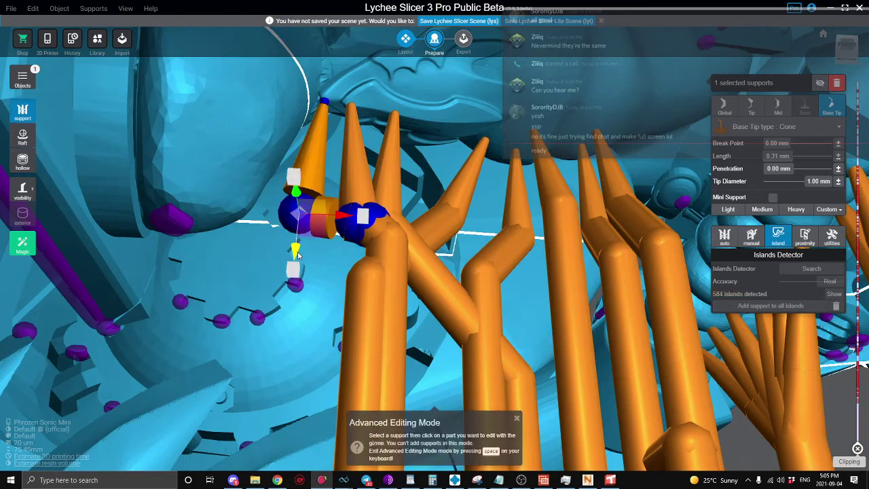
pyautogui.press('space')
pyautogui.moveTo(340, 233)
pyautogui.mouseDown(button='right')
pyautogui.moveTo(346, 216)
pyautogui.moveTo(343, 238)
pyautogui.mouseUp(button='right')
pyautogui.press('space')
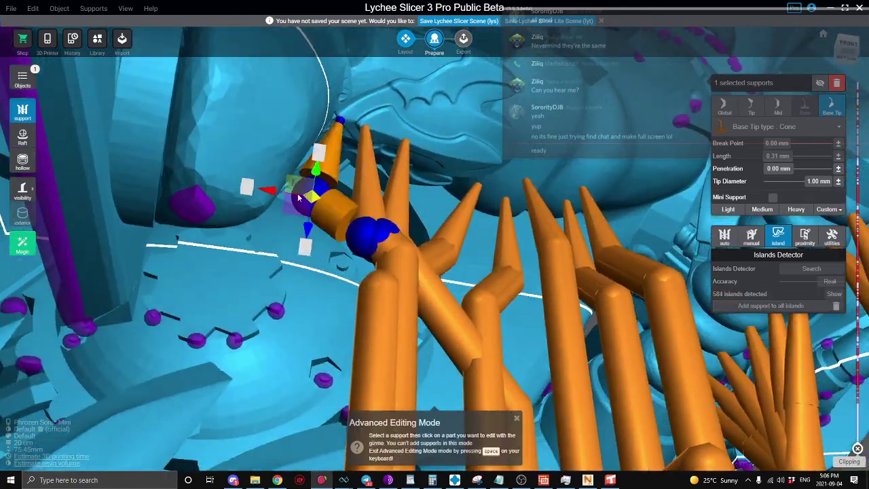
pyautogui.press('space')
# Step: Place a support on the island at the large dome's lowest point and another beside it
pyautogui.moveTo(292, 204); pyautogui.dragTo(247, 197)
pyautogui.click(243, 203)
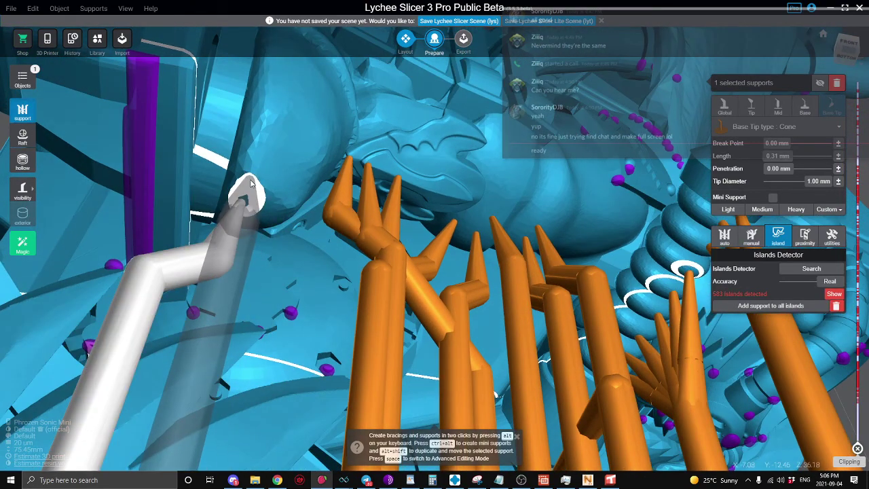
pyautogui.click(243, 194)
pyautogui.moveTo(245, 195); pyautogui.dragTo(280, 309, button='right')
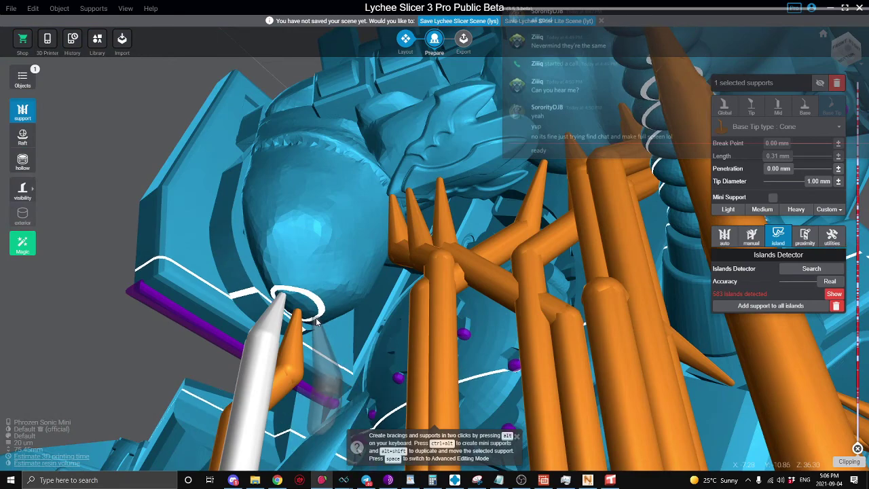
# Step: Place medium supports along the long edge of the plate behind the dome
pyautogui.moveTo(316, 322); pyautogui.dragTo(96, 160)
pyautogui.click(96, 164)
pyautogui.moveTo(660, 195); pyautogui.dragTo(426, 197)
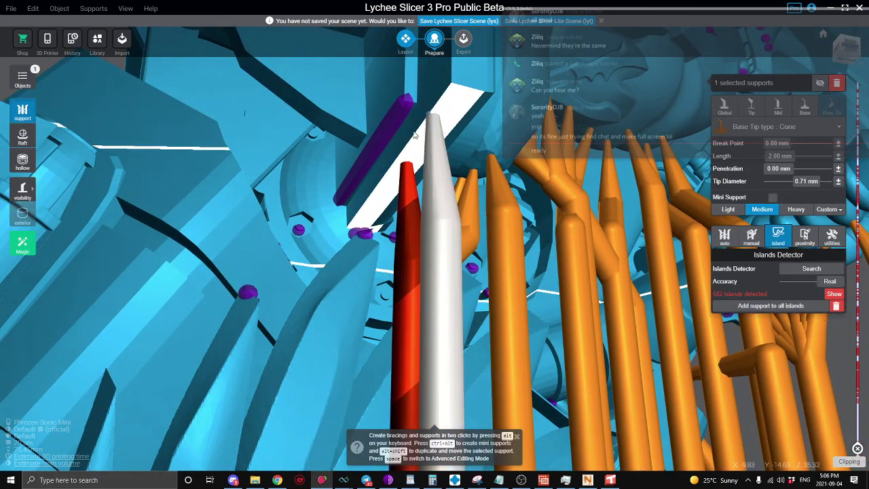
# Step: Place medium supports along the opposite plate's long edge and one on the adjoining dome's lowest island
pyautogui.moveTo(407, 137); pyautogui.dragTo(303, 176)
pyautogui.scroll(1, 303, 180)
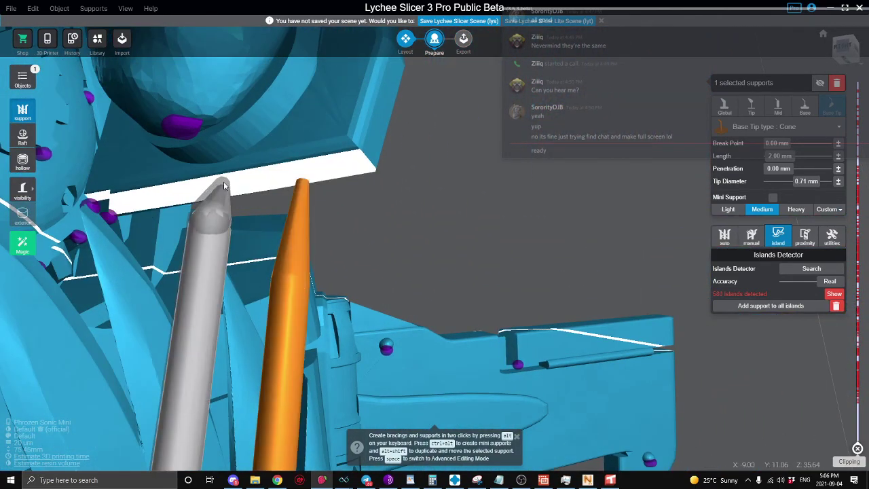
pyautogui.moveTo(225, 184); pyautogui.dragTo(317, 210)
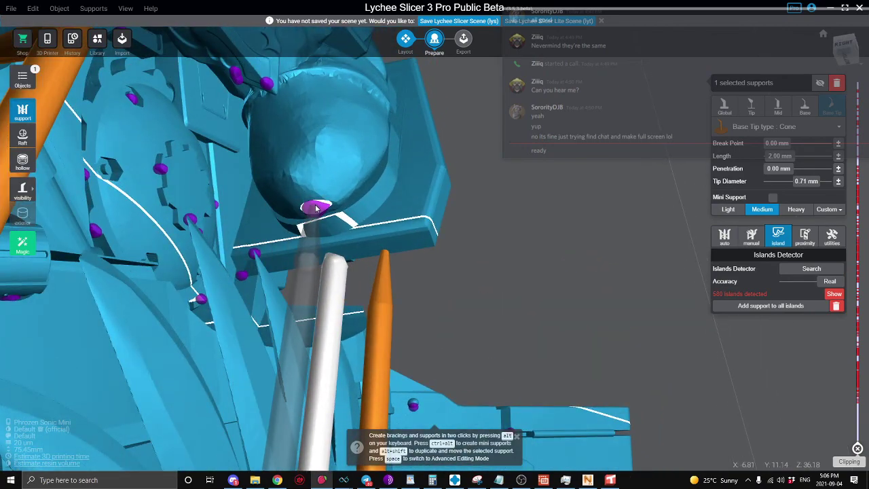
pyautogui.click(316, 208)
pyautogui.moveTo(213, 237); pyautogui.dragTo(357, 258, button='right')
pyautogui.click(619, 211)
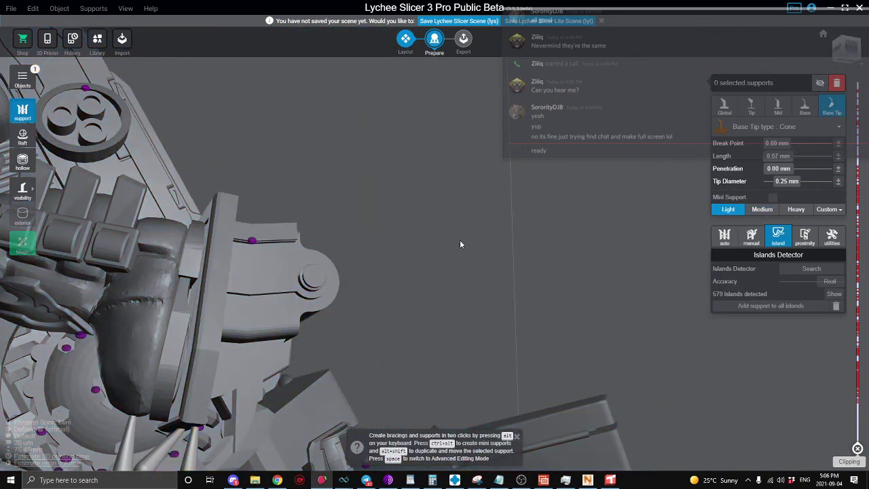
# Step: Place light supports on the opposite dome's underside and side, plus one beside the ornate plate's pointed corner island
pyautogui.moveTo(447, 245); pyautogui.dragTo(542, 198, button='right')
pyautogui.click(506, 256)
pyautogui.scroll(3, 505, 256)
pyautogui.moveTo(506, 256); pyautogui.dragTo(483, 271, button='right')
pyautogui.moveTo(482, 271); pyautogui.dragTo(572, 271)
pyautogui.click(554, 280)
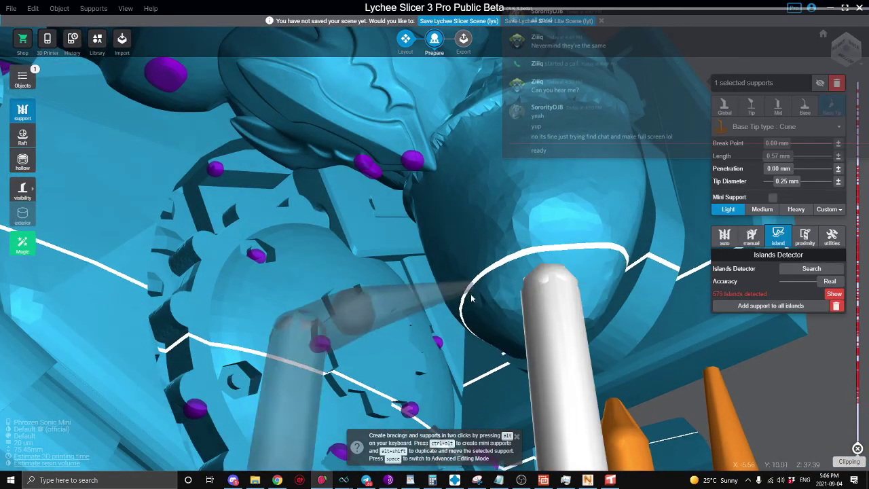
pyautogui.moveTo(455, 311); pyautogui.dragTo(382, 252)
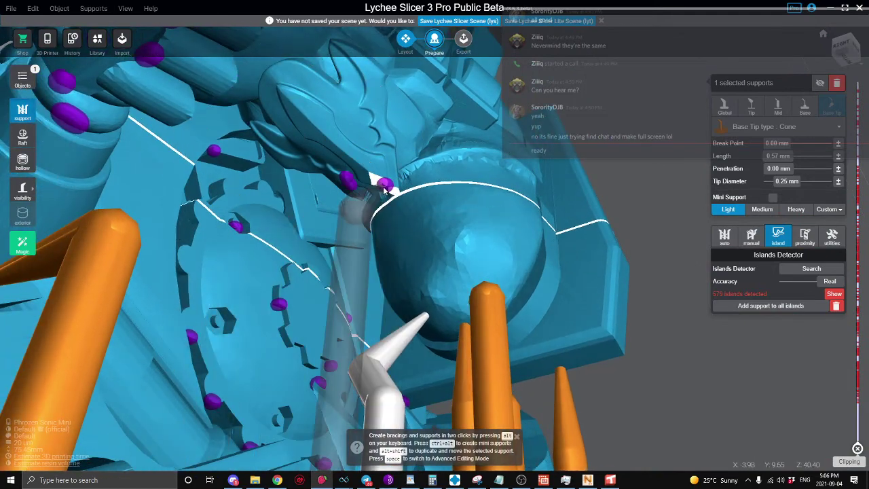
pyautogui.click(388, 189)
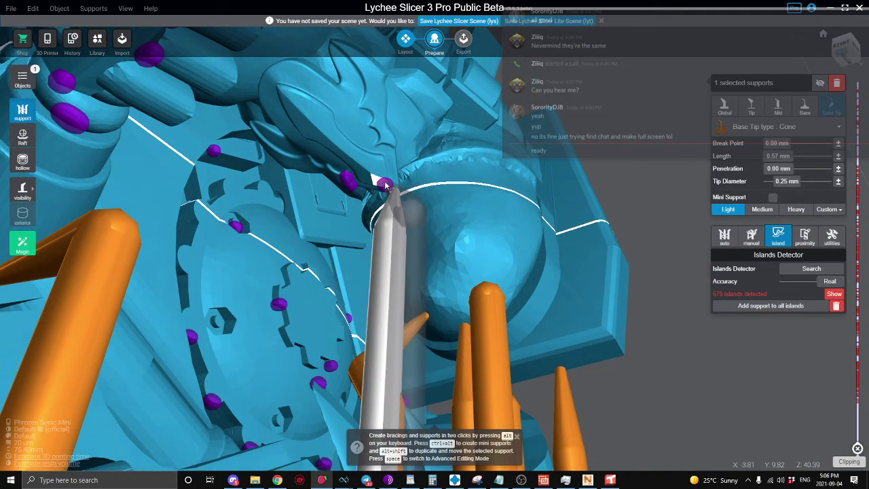
# Step: Place light supports on the two islands along the ornate plate's pointed lower edge beside the dome
pyautogui.click(377, 183)
pyautogui.moveTo(327, 187); pyautogui.dragTo(415, 192)
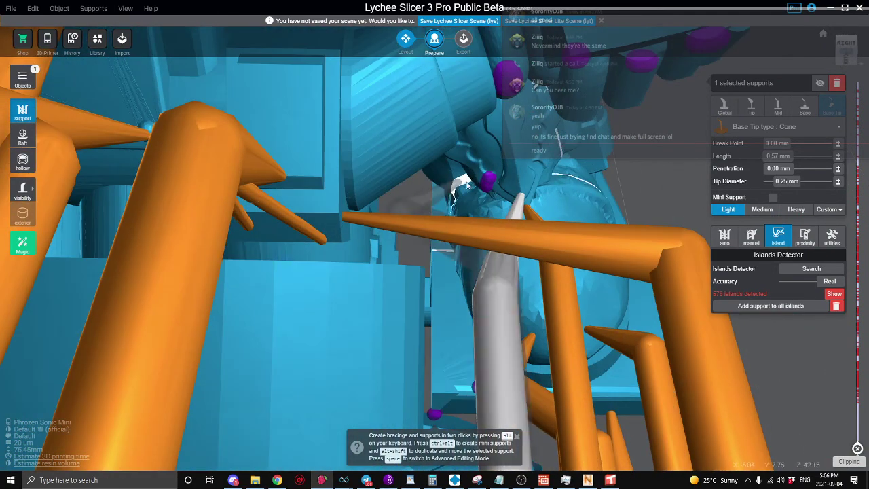
pyautogui.click(487, 184)
# Step: Place two light supports at the lowest corner of the riveted block beside the ornate plate
pyautogui.scroll(-4, 488, 184)
pyautogui.moveTo(488, 184); pyautogui.dragTo(352, 253)
pyautogui.click(359, 252)
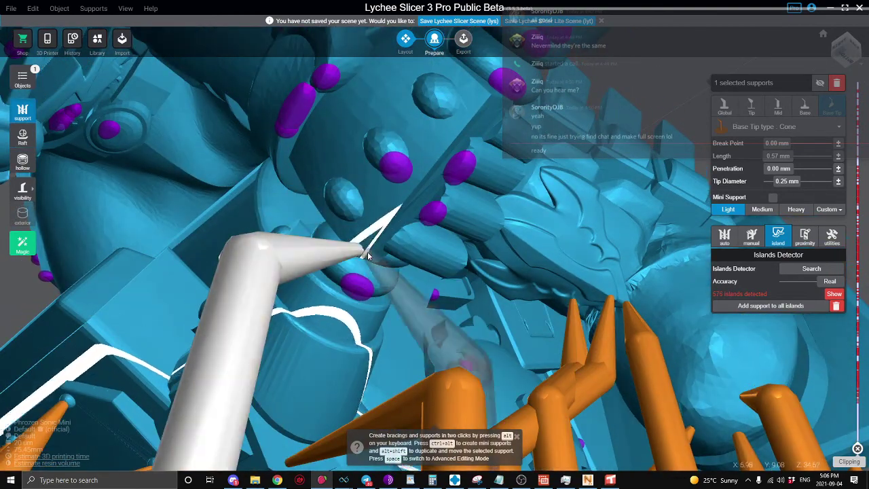
pyautogui.moveTo(363, 252); pyautogui.dragTo(348, 243, button='right')
pyautogui.click(351, 244)
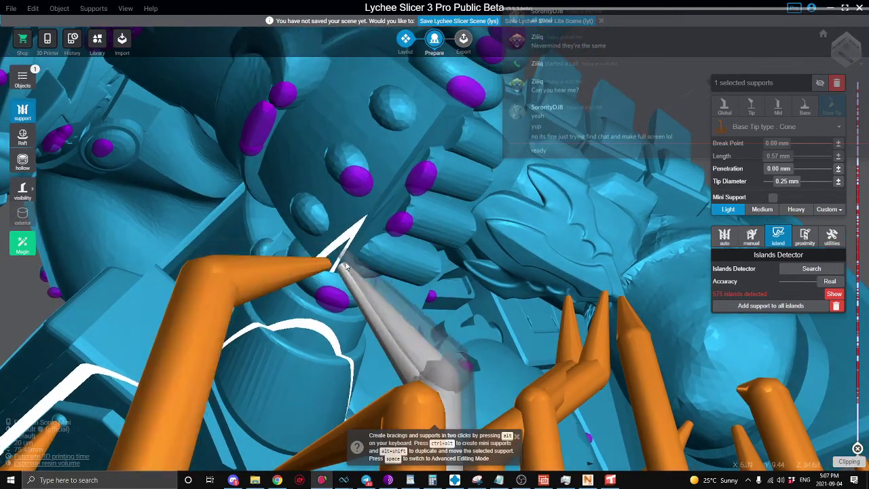
pyautogui.click(326, 264)
pyautogui.press('space')
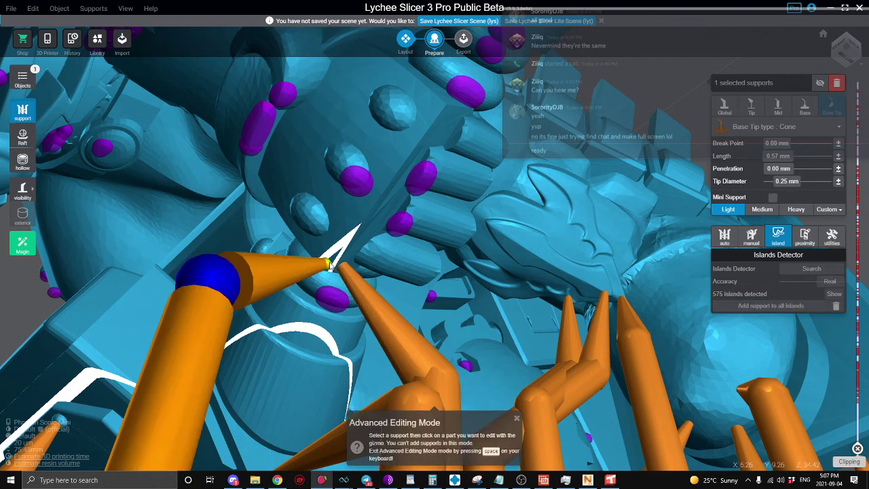
pyautogui.press('space')
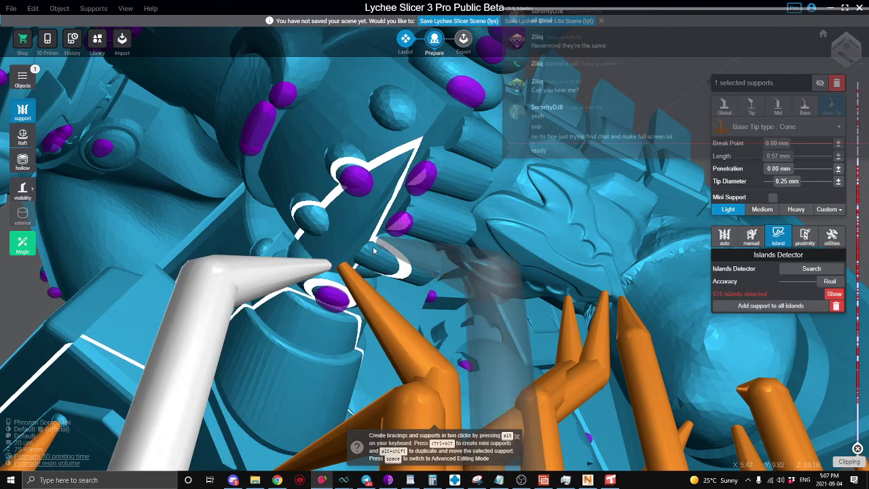
# Step: Set the base tip diameter to 0.51 mm and support the cylindrical pegs beside the riveted block, using a mini support on the lower one
pyautogui.moveTo(339, 253); pyautogui.dragTo(370, 245, button='right')
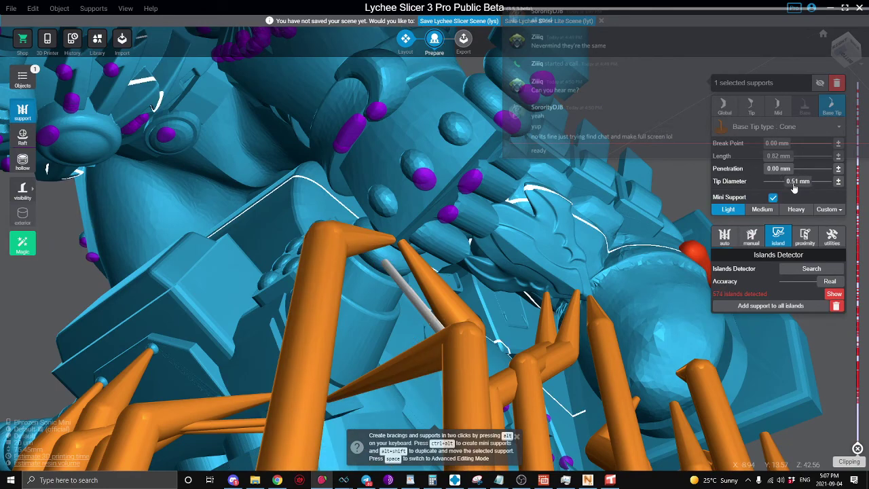
pyautogui.moveTo(479, 225); pyautogui.dragTo(393, 256, button='right')
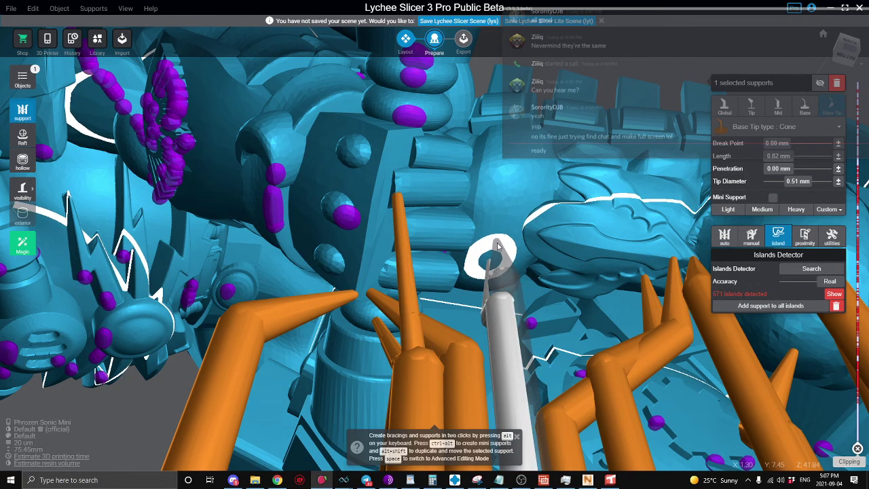
pyautogui.moveTo(494, 247); pyautogui.dragTo(446, 230, button='right')
pyautogui.scroll(1, 447, 231)
# Step: Add an angled support and a mini support on the islands of the recessed dome behind the support columns
pyautogui.moveTo(502, 292); pyautogui.dragTo(345, 271, button='right')
pyautogui.click(372, 256)
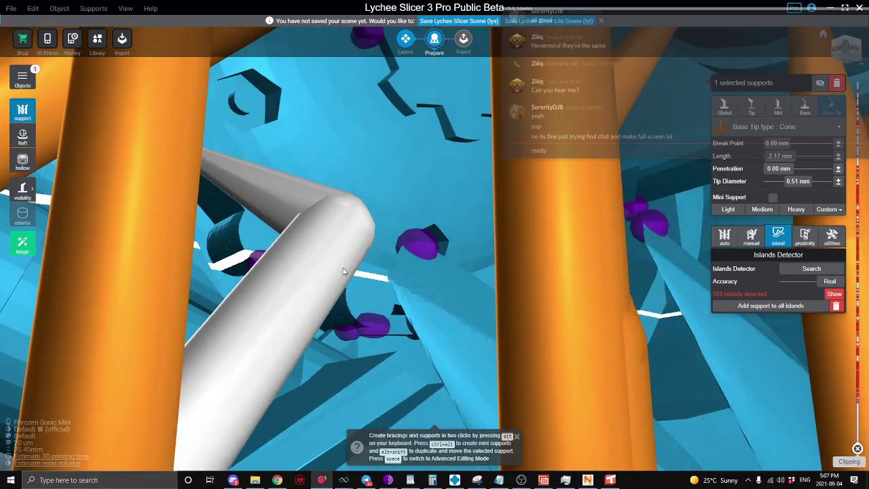
pyautogui.keyDown('ctrl'); pyautogui.keyDown('alt'); pyautogui.click(288, 284); pyautogui.keyUp('alt'); pyautogui.keyUp('ctrl')
pyautogui.moveTo(288, 284)
pyautogui.mouseDown(button='right')
pyautogui.moveTo(302, 297)
pyautogui.moveTo(323, 295)
pyautogui.moveTo(302, 293)
pyautogui.moveTo(303, 285)
pyautogui.mouseUp(button='right')
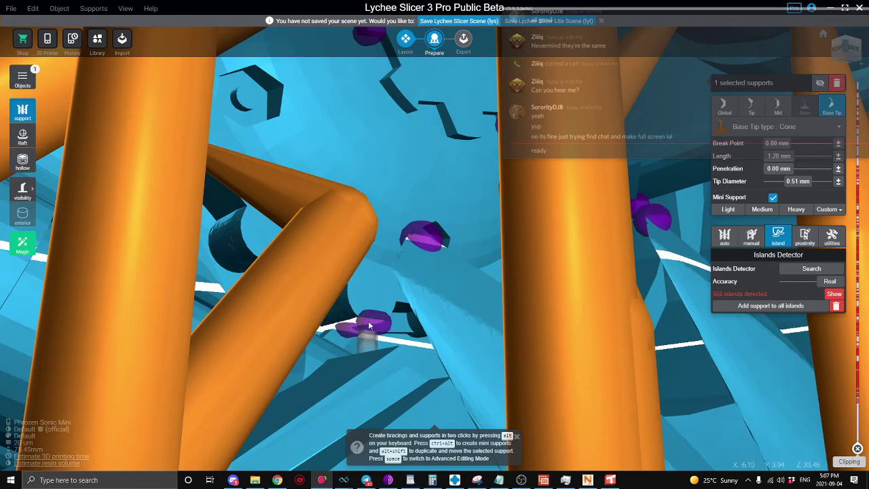
# Step: Place mini supports on the small islands around the bolt recesses of the dome behind the support columns
pyautogui.click(348, 335)
pyautogui.moveTo(347, 336); pyautogui.dragTo(421, 309, button='right')
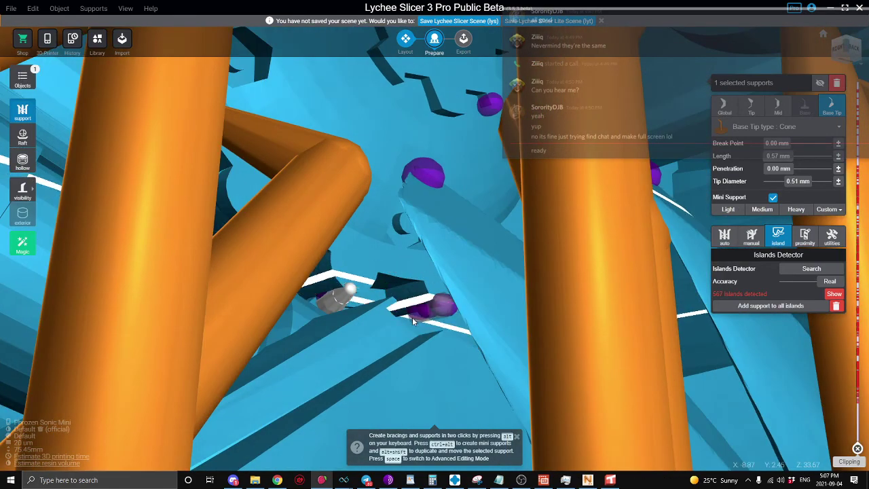
pyautogui.click(427, 312)
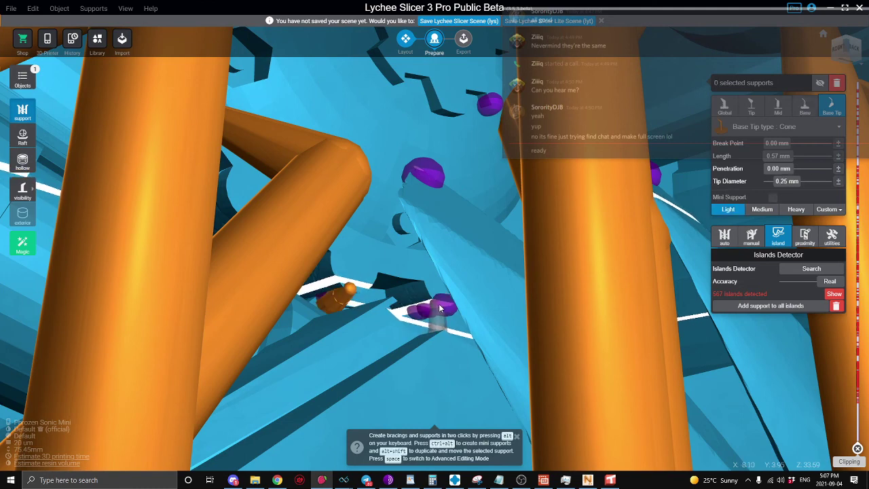
pyautogui.moveTo(440, 307); pyautogui.dragTo(397, 326, button='right')
pyautogui.scroll(5, 428, 332)
pyautogui.click(443, 355)
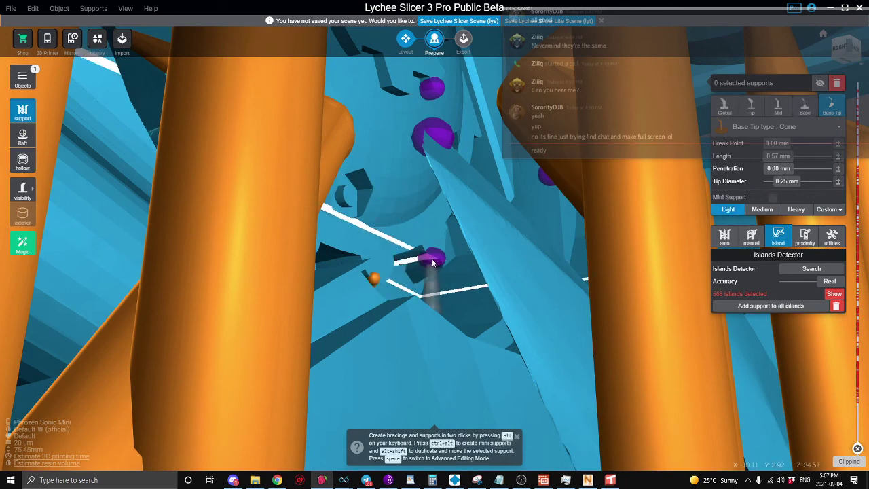
pyautogui.keyDown('ctrl'); pyautogui.keyDown('alt'); pyautogui.click(396, 290); pyautogui.keyUp('alt'); pyautogui.keyUp('ctrl')
# Step: Delete the supports just added to the small islands around the dome's bolt recesses
pyautogui.moveTo(395, 290); pyautogui.dragTo(296, 226, button='right')
pyautogui.scroll(6, 400, 284)
pyautogui.moveTo(247, 169); pyautogui.dragTo(233, 344, button='right')
pyautogui.press('Delete')
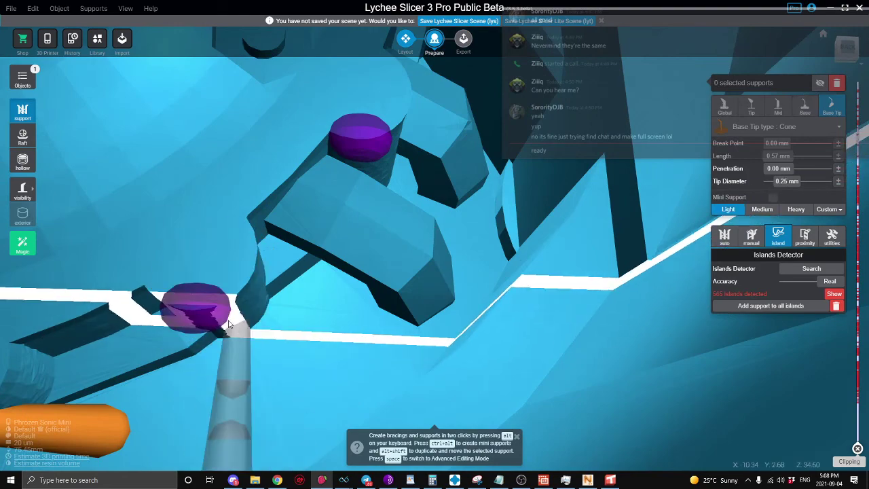
pyautogui.moveTo(211, 314); pyautogui.dragTo(402, 358, button='right')
pyautogui.click(392, 351)
pyautogui.press('Delete')
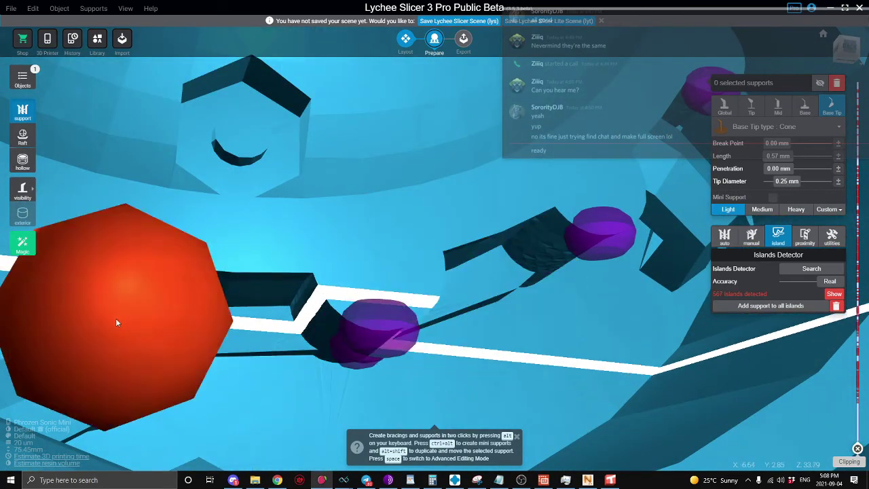
pyautogui.click(69, 351)
pyautogui.press('Delete')
pyautogui.moveTo(70, 350); pyautogui.dragTo(319, 103, button='right')
pyautogui.scroll(-10, 334, 82)
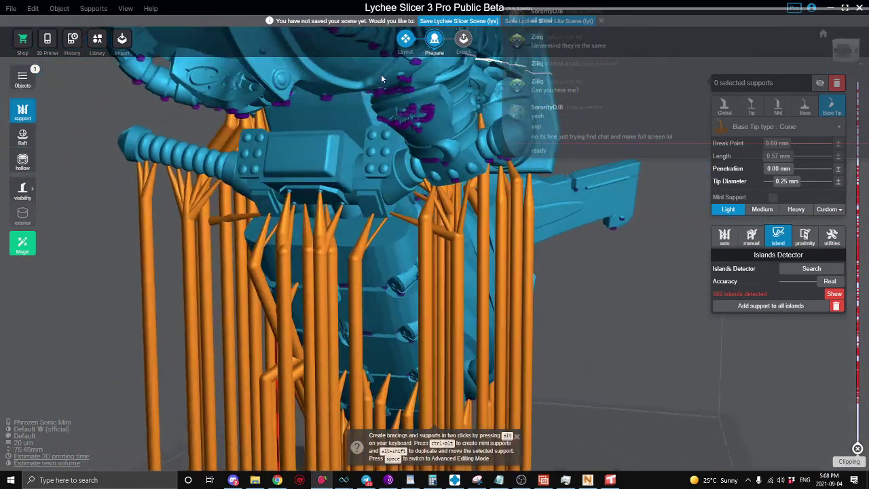
# Step: Set the base tip diameter to 0.14 mm and place a support on the island under the riveted block's middle rivet
pyautogui.moveTo(381, 74); pyautogui.dragTo(287, 154, button='right')
pyautogui.scroll(5, 308, 170)
pyautogui.scroll(5, 292, 177)
pyautogui.moveTo(296, 207); pyautogui.dragTo(541, 243, button='right')
pyautogui.click(541, 243)
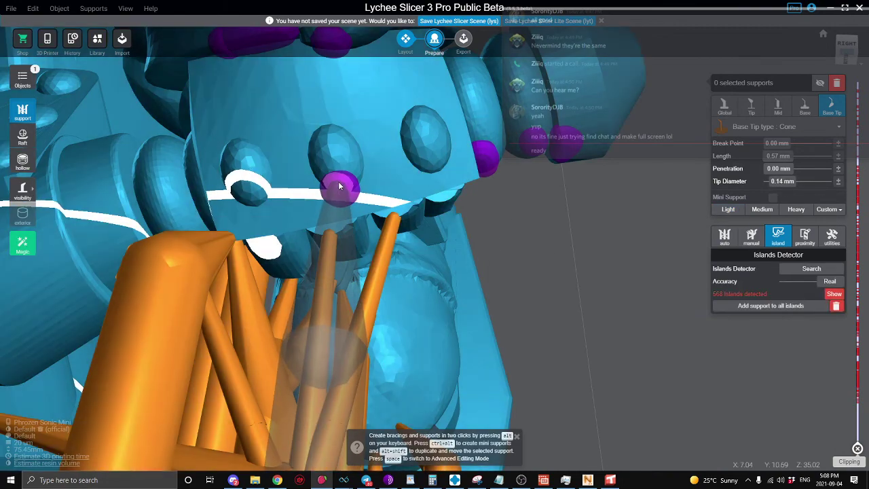
pyautogui.click(338, 181)
# Step: Place a support on the first ring's island beside the riveted block, undo it and place it again
pyautogui.click(486, 160)
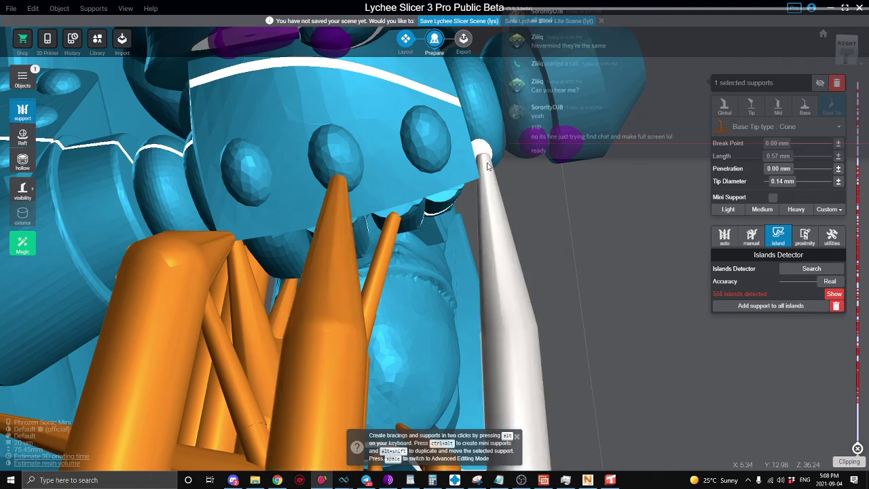
pyautogui.moveTo(476, 171); pyautogui.dragTo(423, 200, button='right')
pyautogui.hotkey('ctrl', 'z')
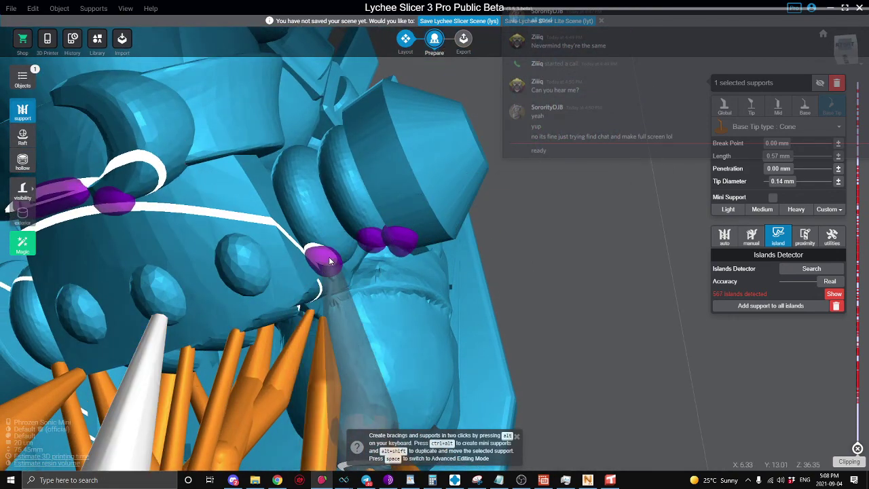
pyautogui.click(331, 256)
pyautogui.moveTo(331, 260); pyautogui.dragTo(412, 219, button='right')
# Step: Branch a mini support from the ring's column to the second ring's island and set its tip diameter to 0.12 mm
pyautogui.press('alt')
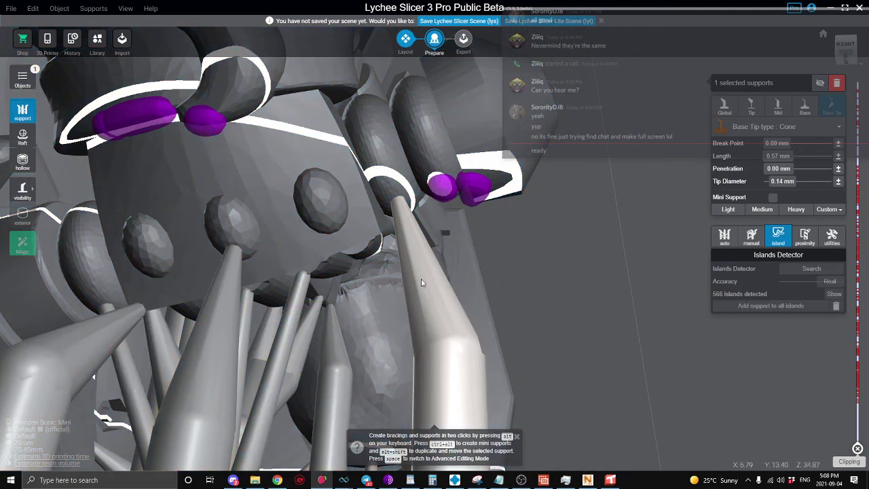
pyautogui.keyDown('ctrl'); pyautogui.keyDown('alt'); pyautogui.click(445, 184); pyautogui.keyUp('alt'); pyautogui.keyUp('ctrl')
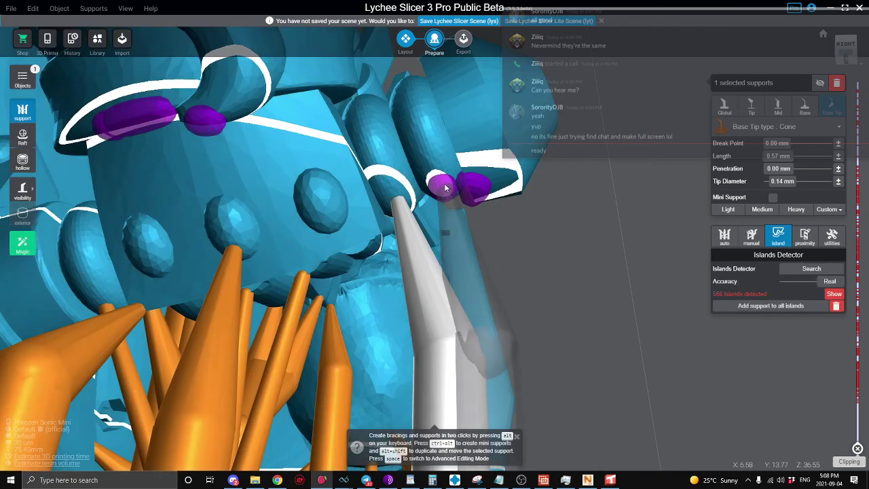
pyautogui.click(450, 365)
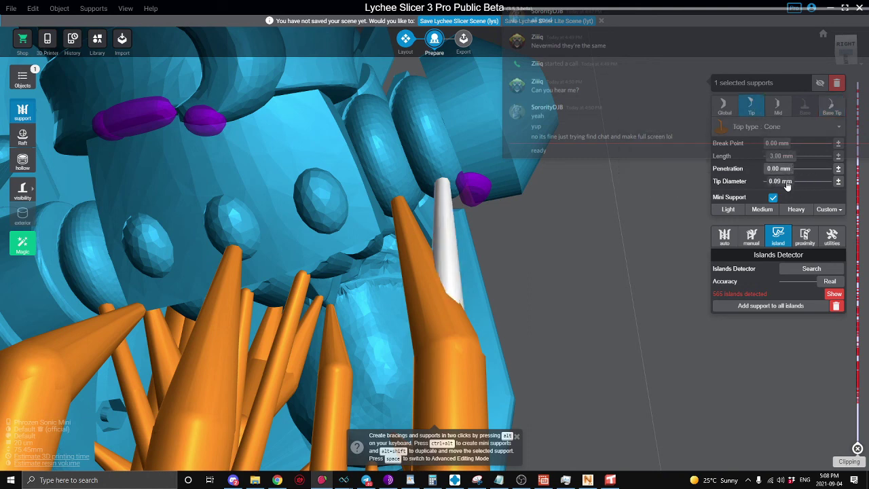
pyautogui.moveTo(539, 239); pyautogui.dragTo(577, 185, button='middle')
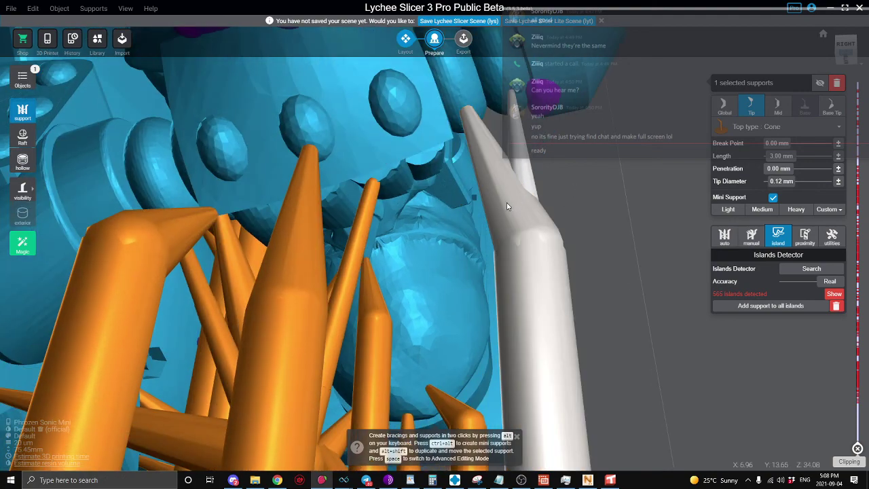
pyautogui.moveTo(504, 204); pyautogui.dragTo(501, 241, button='middle')
pyautogui.click(474, 198)
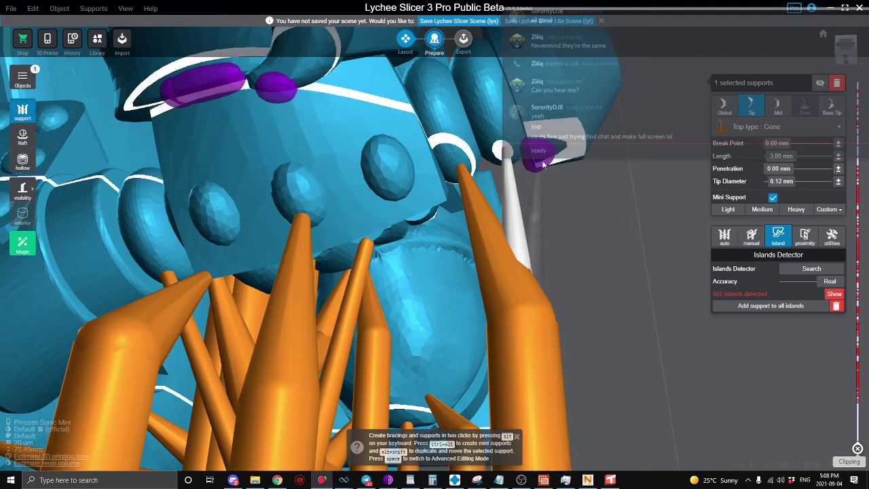
# Step: Branch another mini support from the same column to the island under the faceted end cap
pyautogui.scroll(-5, 553, 158)
pyautogui.moveTo(537, 171); pyautogui.dragTo(381, 226, button='right')
pyautogui.scroll(3, 416, 216)
pyautogui.moveTo(380, 222); pyautogui.dragTo(627, 231)
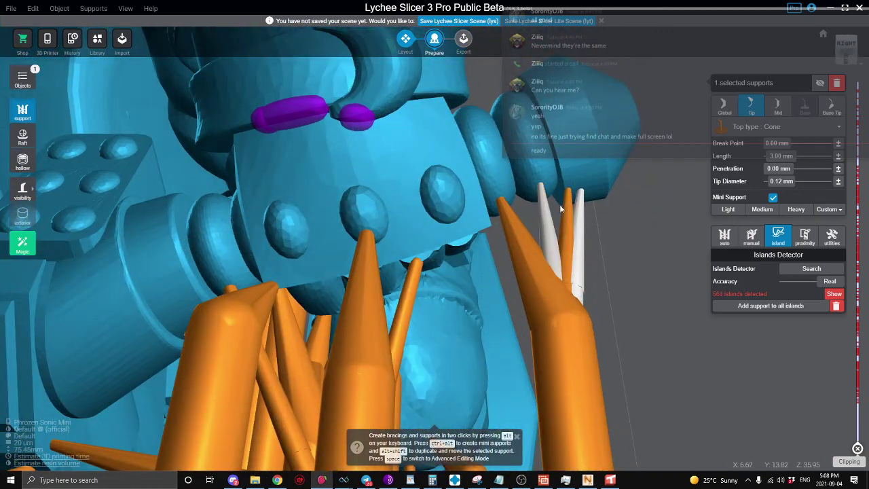
# Step: Place supports on the two islands along the lower rim of the cuff above the riveted block
pyautogui.moveTo(571, 197); pyautogui.dragTo(451, 221)
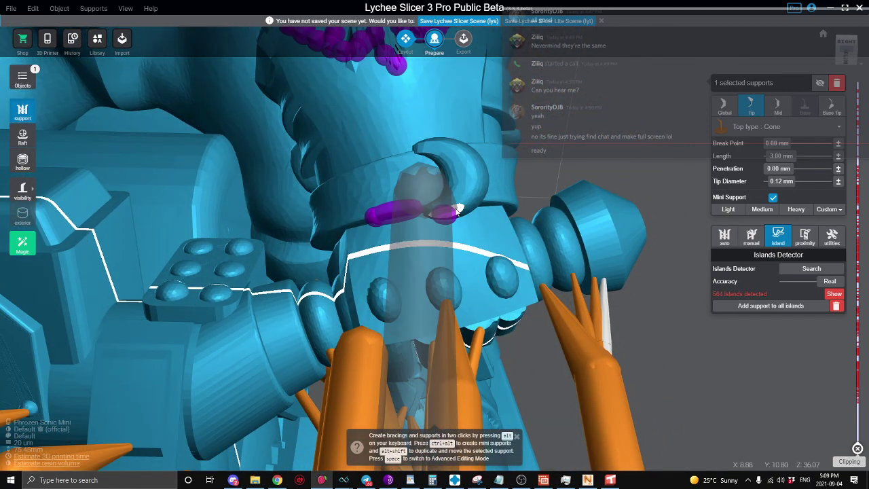
pyautogui.click(448, 217)
pyautogui.moveTo(447, 217); pyautogui.dragTo(528, 283)
pyautogui.scroll(3, 478, 223)
pyautogui.click(548, 208)
pyautogui.scroll(-5, 540, 207)
pyautogui.scroll(-2, 535, 206)
pyautogui.scroll(5, 504, 262)
pyautogui.scroll(3, 545, 279)
pyautogui.press('Down')
pyautogui.press('Down')
pyautogui.press('Down')
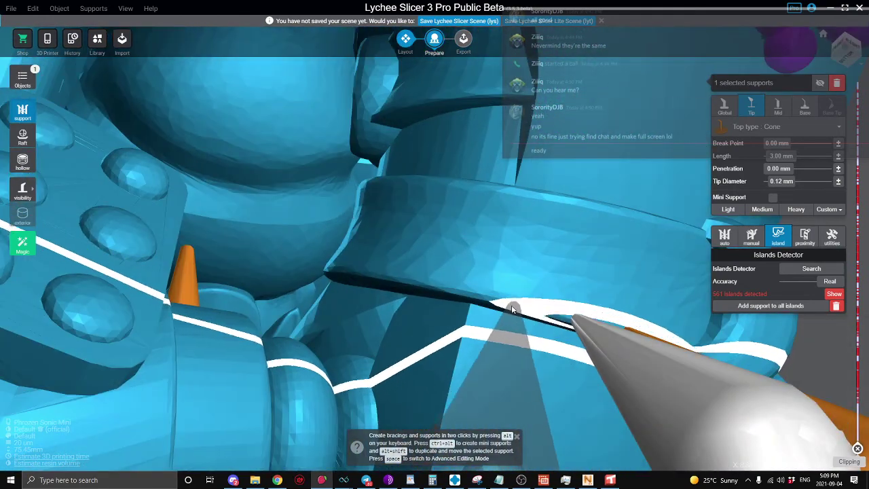
pyautogui.press('Down')
pyautogui.press('Down')
pyautogui.press('Down')
pyautogui.press('Down')
pyautogui.press('Up')
pyautogui.press('Up')
pyautogui.press('Up')
pyautogui.press('Up')
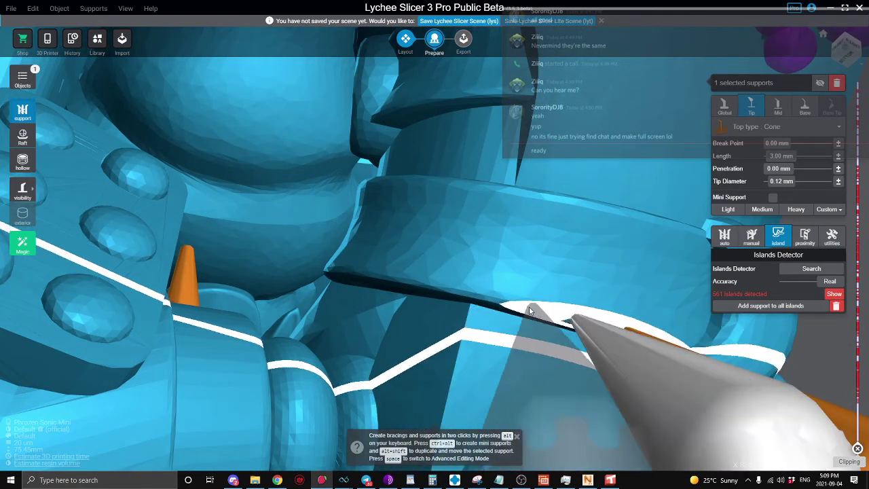
# Step: Place a thick support column below the lowest island of the fan-shaped ridges and set the tip diameter to 0.07 mm
pyautogui.moveTo(501, 302); pyautogui.dragTo(416, 260)
pyautogui.moveTo(416, 260); pyautogui.dragTo(527, 279, button='right')
pyautogui.scroll(3, 528, 279)
pyautogui.click(589, 251)
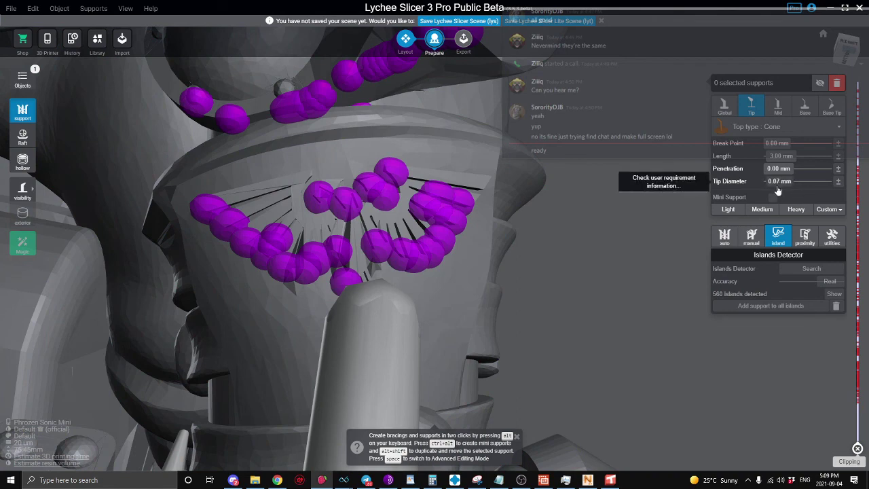
pyautogui.moveTo(621, 219); pyautogui.dragTo(403, 223)
# Step: Set the base tip diameter to 0.62 mm and fan mini supports from the column to the ridges' lower islands
pyautogui.keyDown('ctrl'); pyautogui.keyDown('alt'); pyautogui.click(406, 225); pyautogui.keyUp('alt'); pyautogui.keyUp('ctrl')
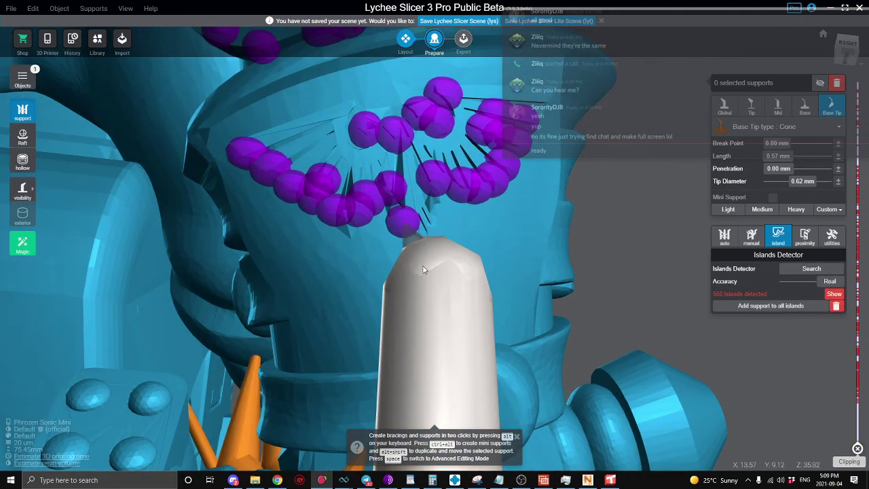
pyautogui.keyDown('ctrl'); pyautogui.keyDown('alt'); pyautogui.click(430, 273); pyautogui.keyUp('alt'); pyautogui.keyUp('ctrl')
pyautogui.moveTo(430, 272); pyautogui.dragTo(465, 196, button='right')
pyautogui.scroll(4, 466, 195)
pyautogui.moveTo(466, 196); pyautogui.dragTo(306, 255)
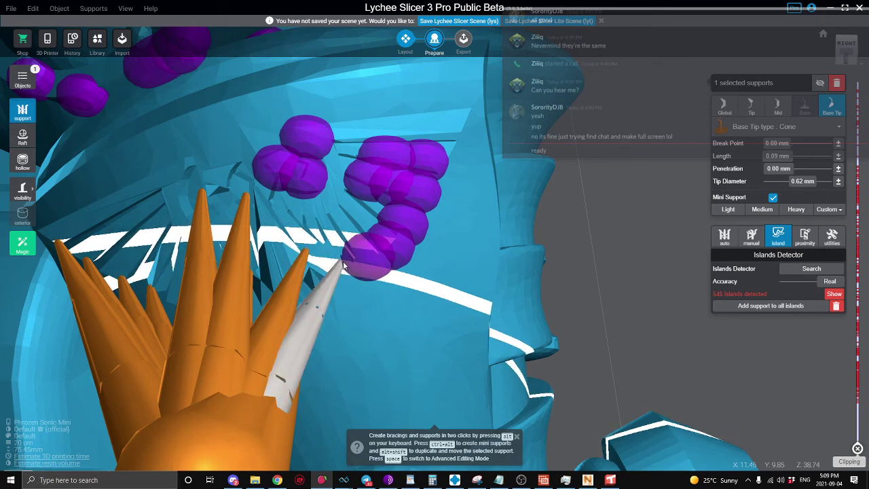
# Step: Add mini supports from the column to the ridges' outer curve and the central upper cluster of islands
pyautogui.click(370, 258)
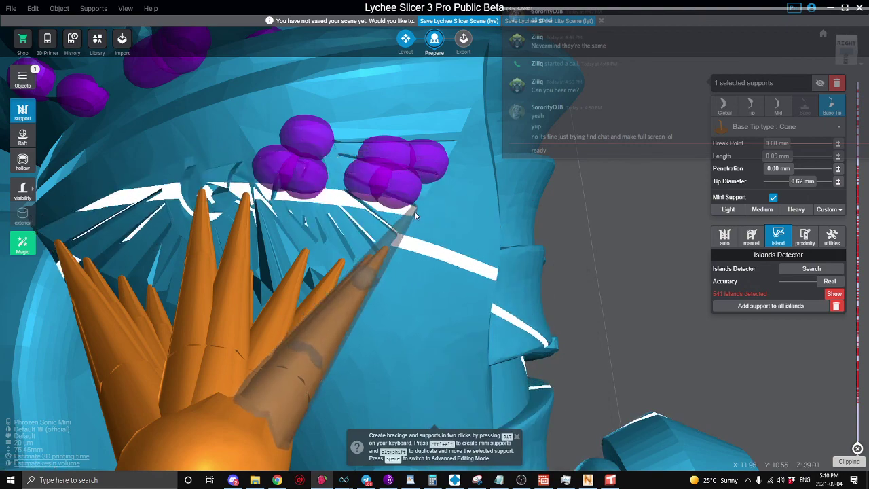
pyautogui.moveTo(425, 197); pyautogui.dragTo(442, 166)
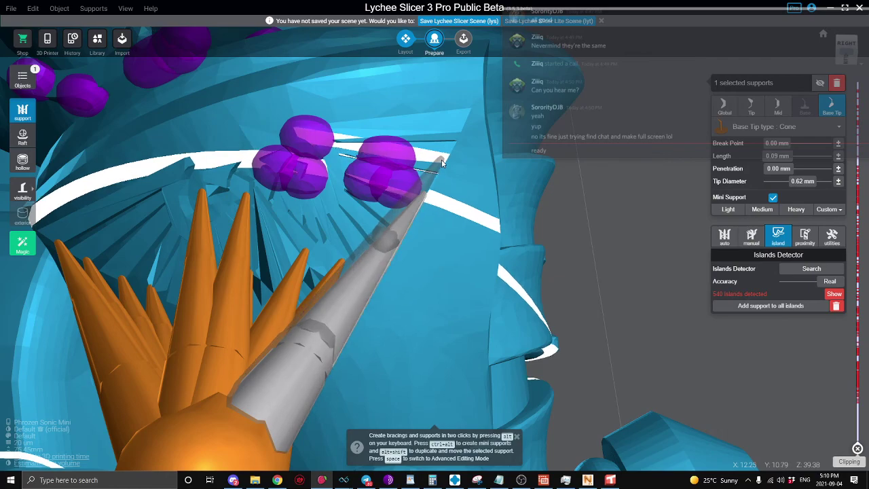
pyautogui.moveTo(387, 140); pyautogui.dragTo(415, 160, button='right')
pyautogui.scroll(4, 417, 156)
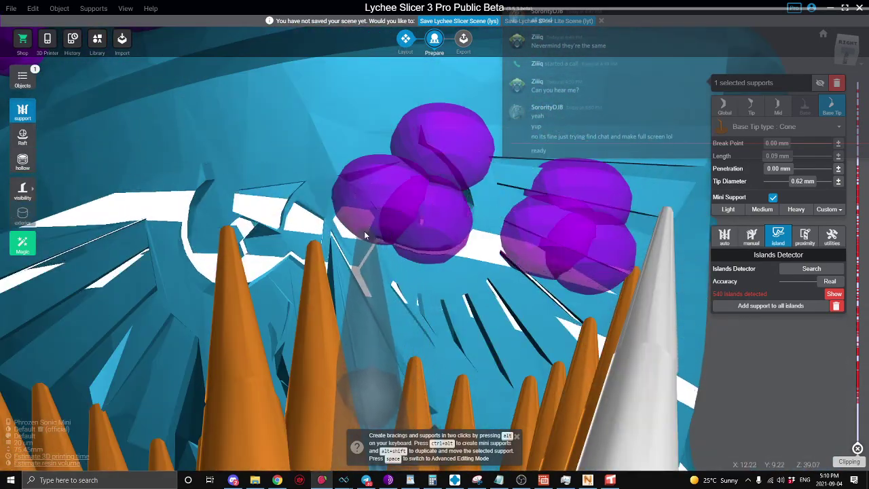
pyautogui.moveTo(354, 251); pyautogui.dragTo(434, 194, button='right')
pyautogui.click(426, 201)
pyautogui.click(381, 205)
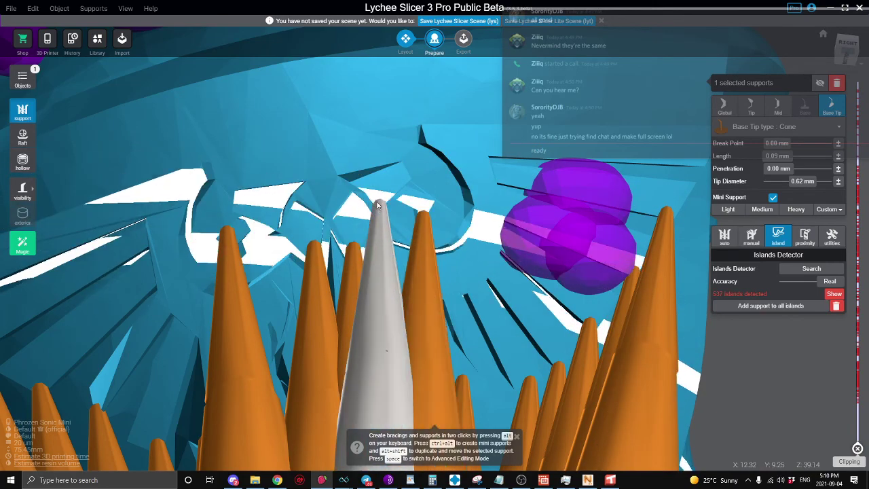
# Step: Place light supports with a 0.25 mm tip on the row of islands along the curved lip above the fan-shaped ridges
pyautogui.scroll(-6, 377, 205)
pyautogui.scroll(-5, 377, 206)
pyautogui.scroll(3, 380, 205)
pyautogui.moveTo(380, 205); pyautogui.dragTo(415, 235, button='right')
pyautogui.scroll(3, 406, 240)
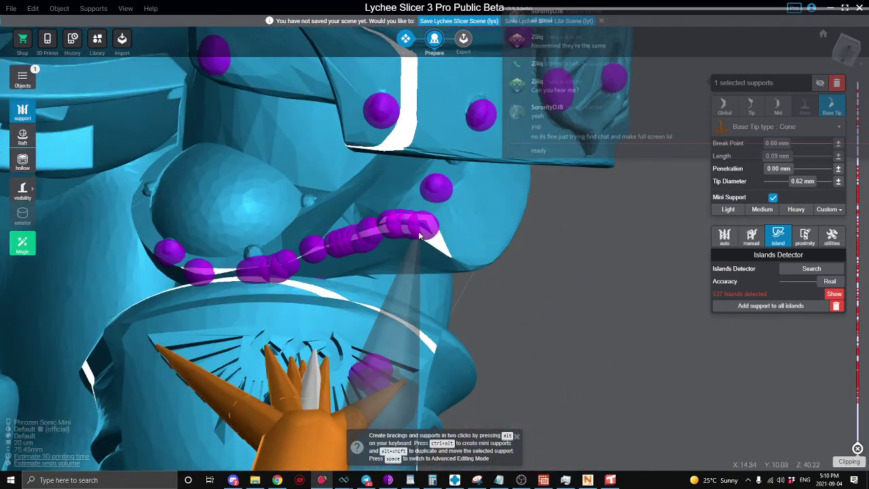
pyautogui.click(679, 279)
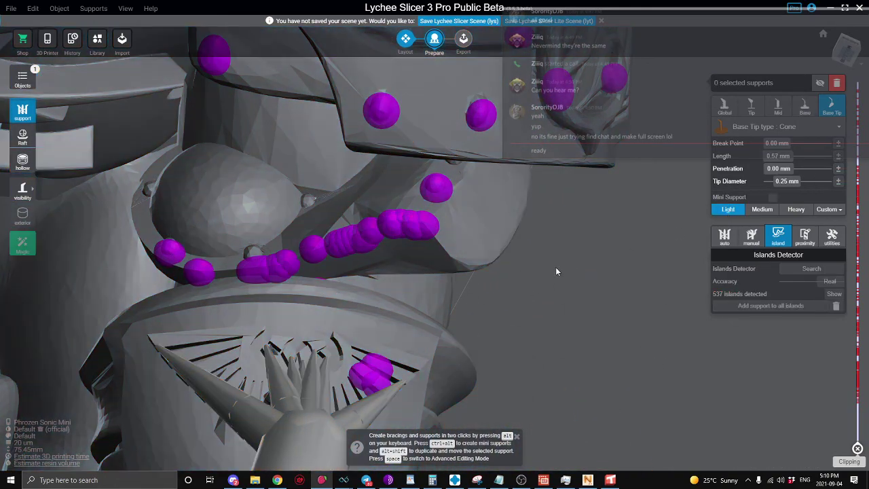
pyautogui.moveTo(554, 270); pyautogui.dragTo(567, 280, button='right')
pyautogui.click(432, 259)
pyautogui.click(449, 264)
pyautogui.click(402, 269)
pyautogui.moveTo(402, 268); pyautogui.dragTo(426, 260, button='right')
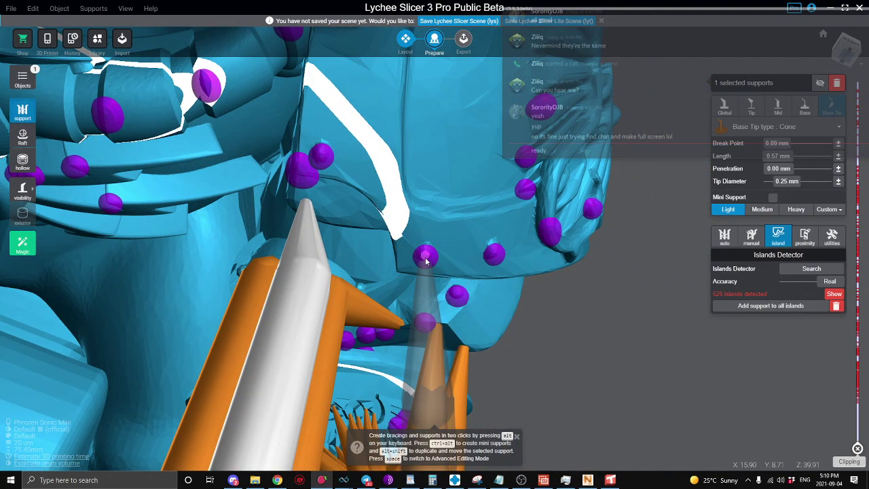
# Step: Place light supports on the two islands along the large plate's lower edge and the one on the lip just beneath it
pyautogui.click(426, 260)
pyautogui.click(457, 300)
pyautogui.moveTo(457, 300); pyautogui.dragTo(443, 292, button='right')
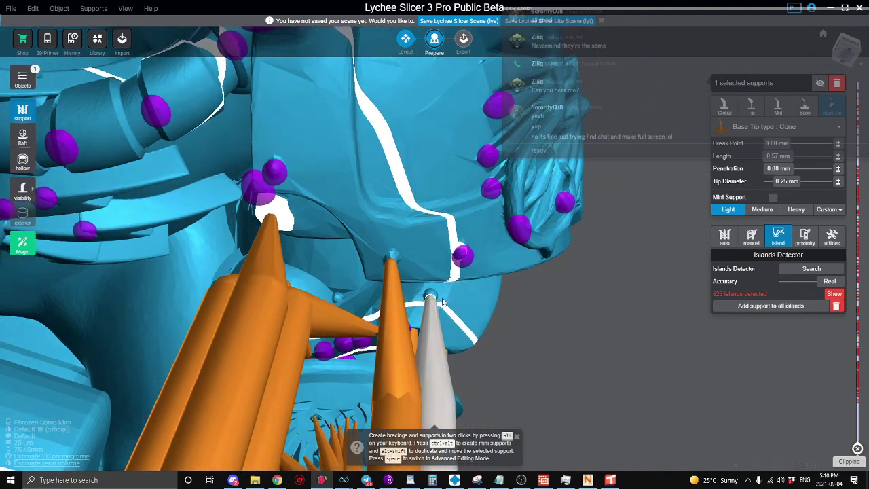
pyautogui.click(464, 258)
pyautogui.moveTo(464, 258); pyautogui.dragTo(437, 222, button='right')
pyautogui.scroll(4, 438, 222)
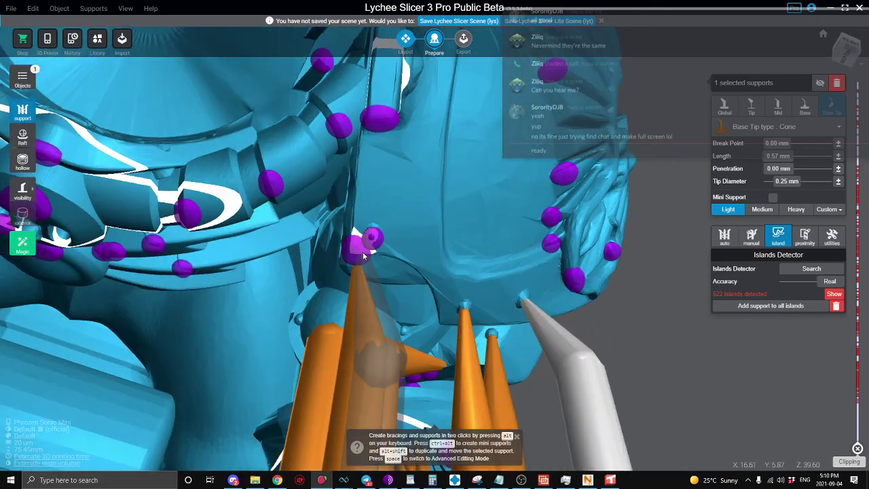
# Step: Place light supports on the pair of islands at the inner corner of the large plate
pyautogui.click(358, 251)
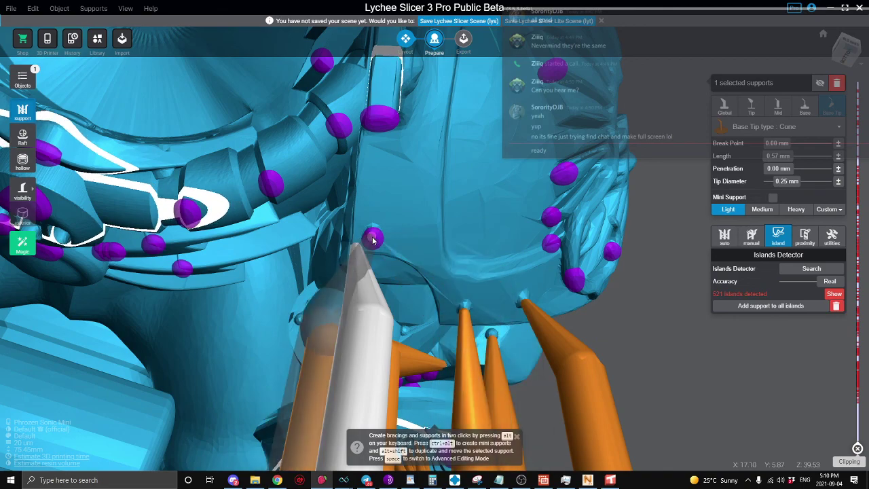
pyautogui.click(373, 239)
pyautogui.scroll(-3, 374, 241)
pyautogui.moveTo(375, 240); pyautogui.dragTo(350, 309, button='right')
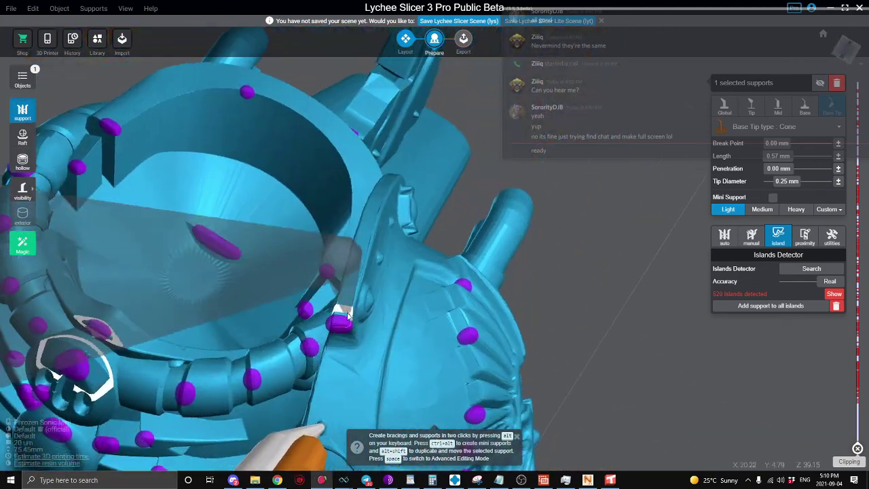
# Step: Support the island at the lower end of the narrow strap beside the round opening and add another light support farther up the strap
pyautogui.click(341, 324)
pyautogui.moveTo(343, 336); pyautogui.dragTo(401, 365, button='right')
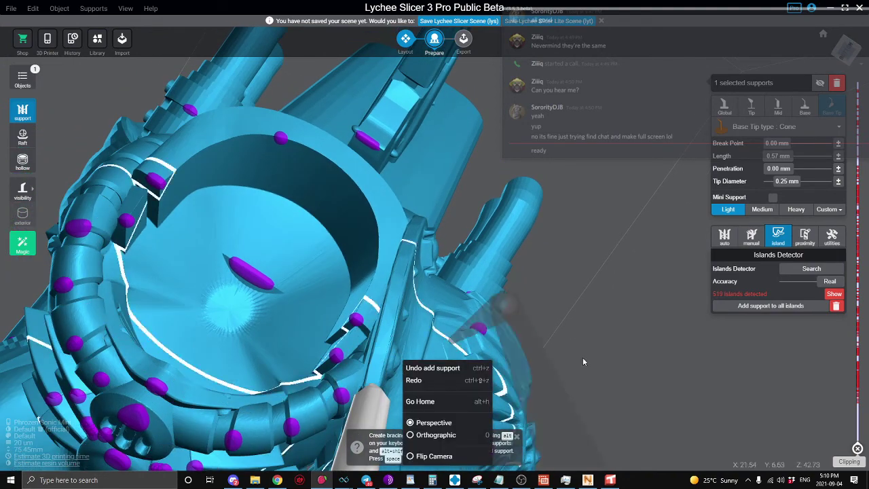
pyautogui.click(586, 363)
pyautogui.click(381, 355)
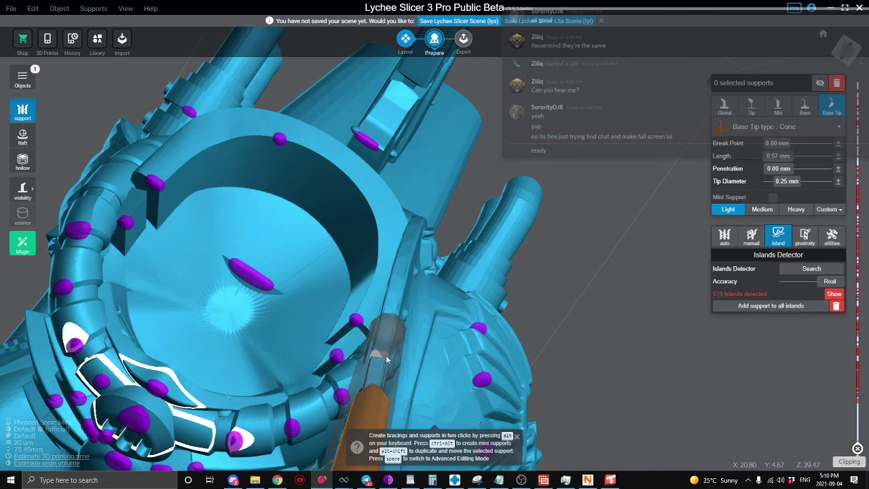
pyautogui.click(379, 367)
pyautogui.click(375, 366)
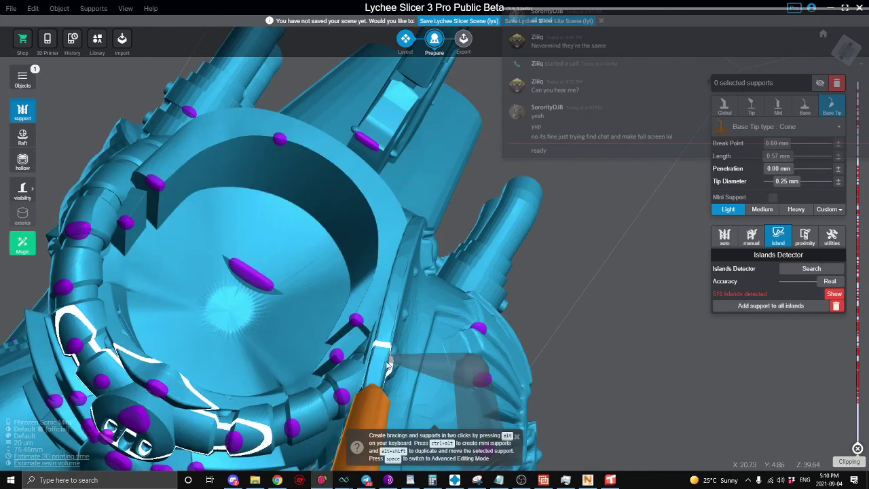
pyautogui.click(378, 353)
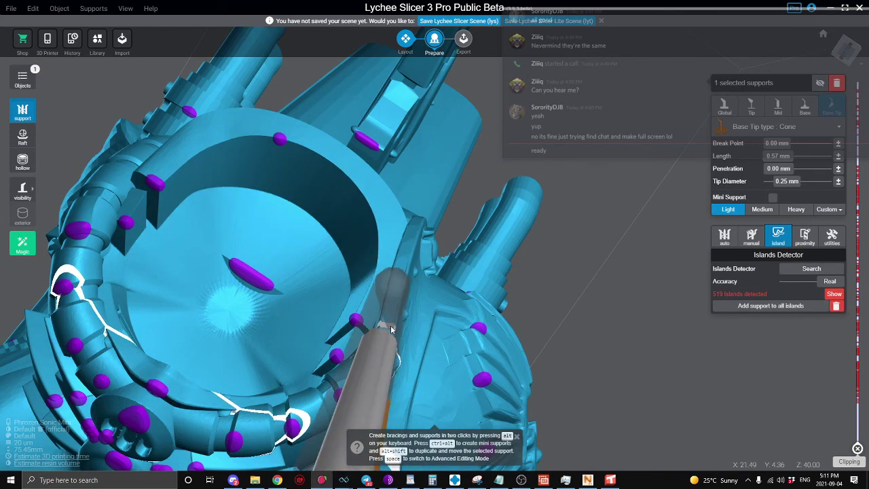
# Step: Place a support with a 0.14 mm tip on the island at the lower rim of the ring emblem
pyautogui.moveTo(386, 330); pyautogui.dragTo(298, 272, button='right')
pyautogui.moveTo(299, 271); pyautogui.dragTo(327, 131, button='middle')
pyautogui.moveTo(327, 131); pyautogui.dragTo(294, 228, button='right')
pyautogui.moveTo(399, 234); pyautogui.dragTo(272, 224, button='right')
pyautogui.scroll(4, 404, 234)
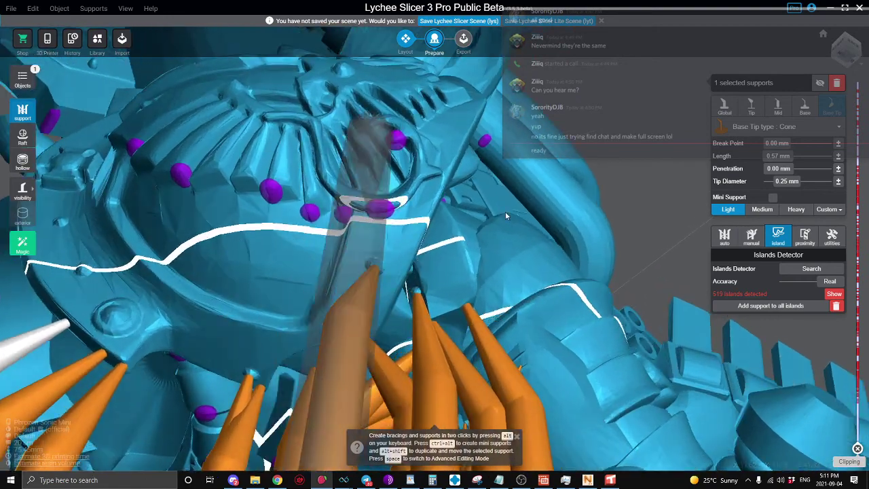
pyautogui.click(701, 192)
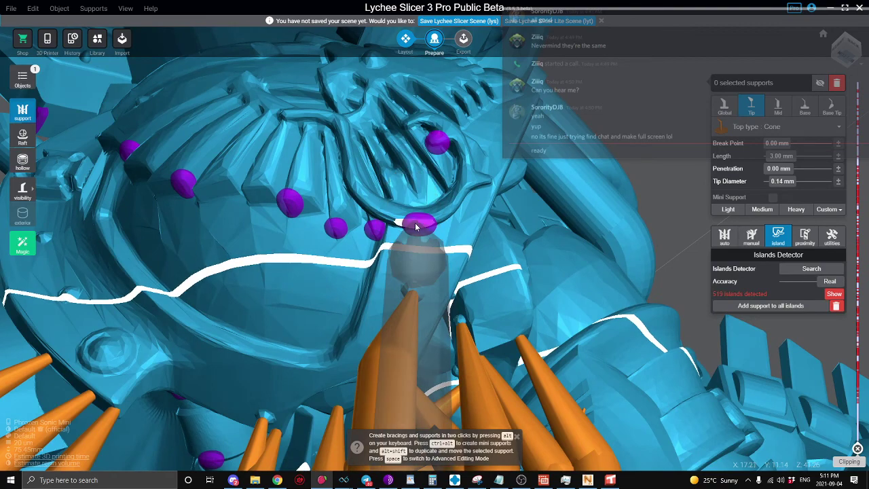
pyautogui.click(416, 226)
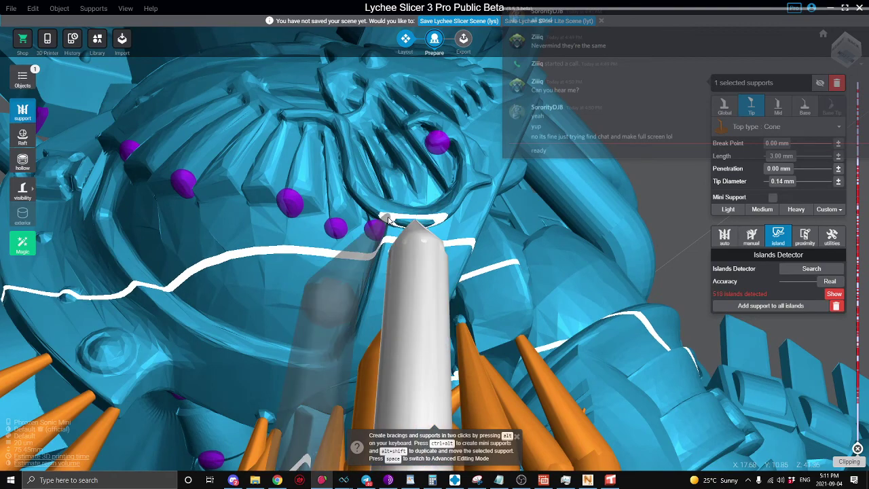
pyautogui.moveTo(416, 226); pyautogui.dragTo(346, 180, button='right')
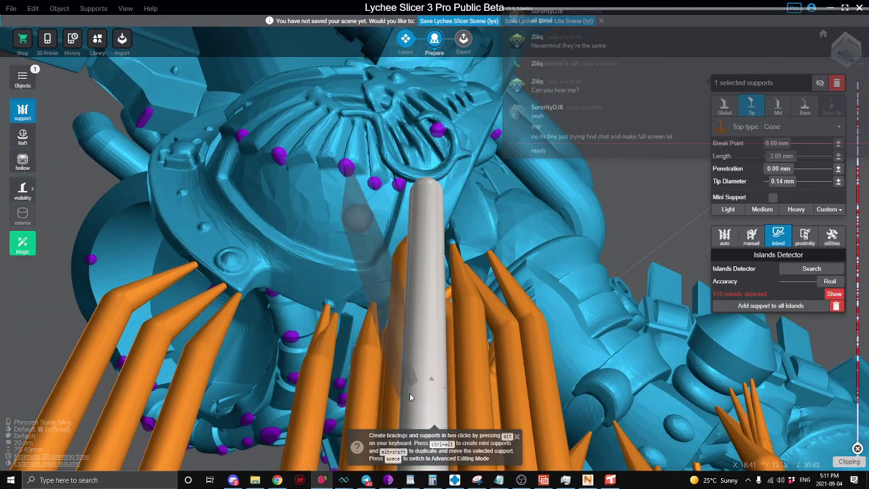
# Step: Add 0.14 mm tip supports to the islands inside the ring emblem and along the ribbed ends beside it
pyautogui.click(348, 169)
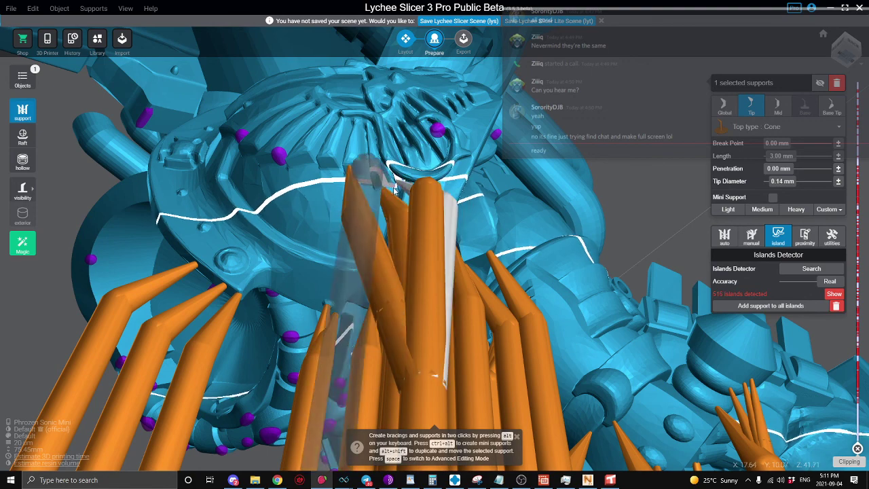
pyautogui.moveTo(395, 191); pyautogui.dragTo(383, 190, button='right')
pyautogui.click(425, 150)
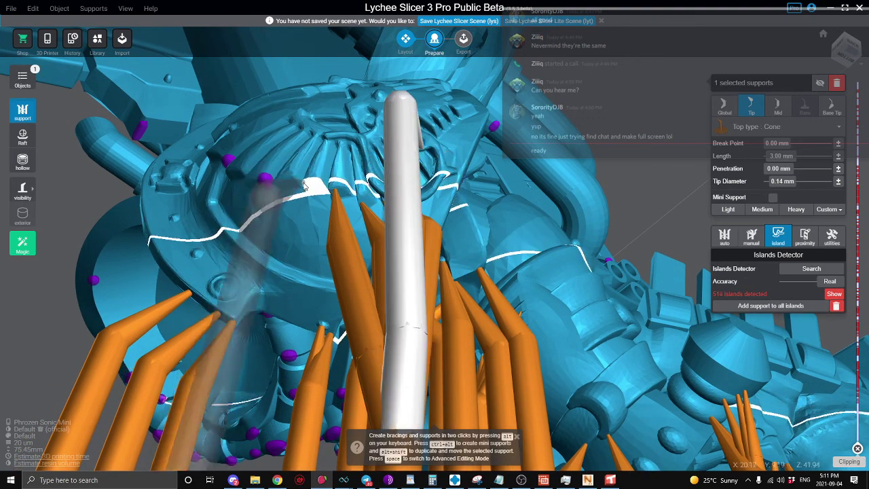
pyautogui.click(265, 182)
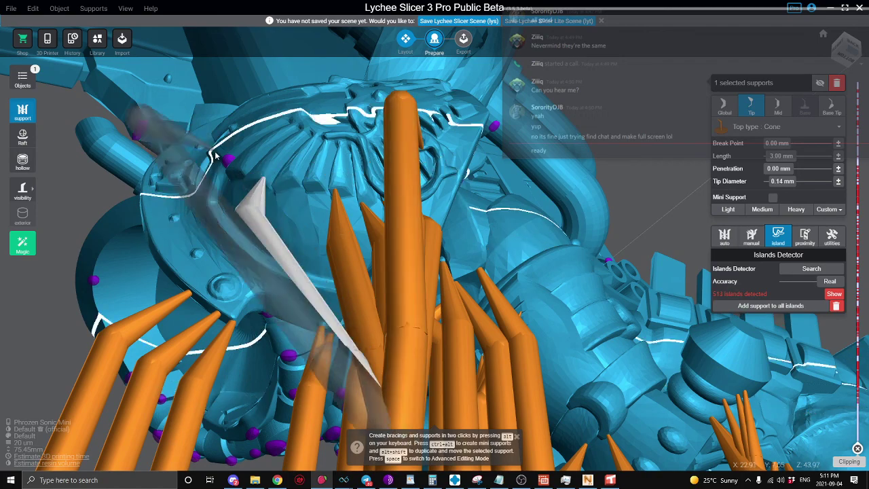
pyautogui.click(227, 157)
# Step: Reshape the long angled support beside the shoulder by moving its joint in Advanced Editing Mode
pyautogui.moveTo(228, 157); pyautogui.dragTo(250, 296, button='right')
pyautogui.press('space')
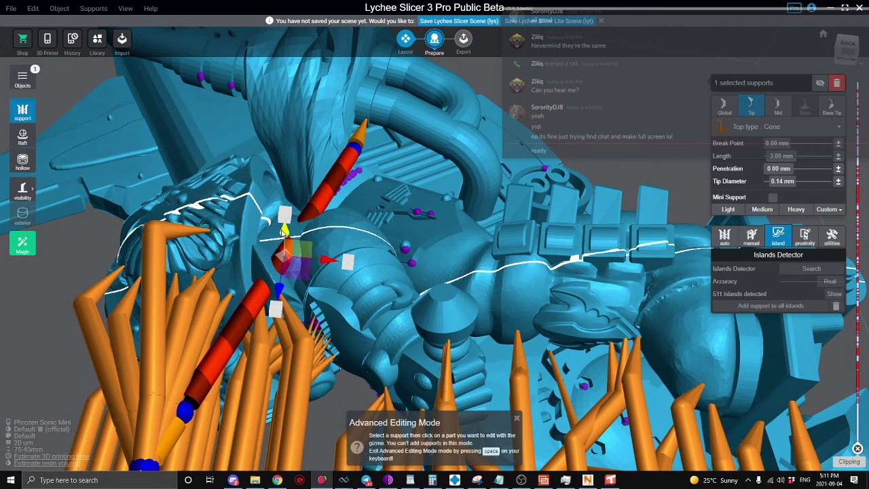
pyautogui.press('space')
# Step: Place a medium support with a 0.35 mm tip below the island on the figure's waist, behind the arm
pyautogui.moveTo(351, 223); pyautogui.dragTo(264, 195, button='right')
pyautogui.moveTo(354, 234); pyautogui.dragTo(244, 195, button='right')
pyautogui.click(83, 160)
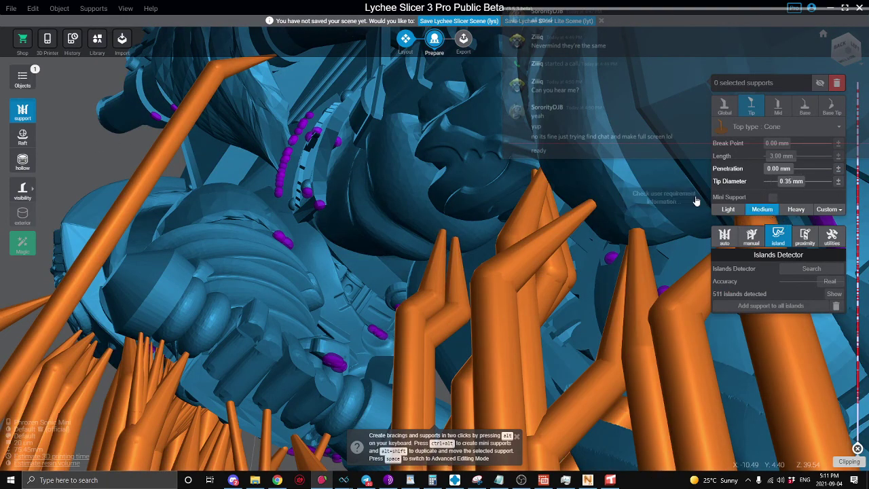
pyautogui.moveTo(624, 193); pyautogui.dragTo(380, 220, button='right')
pyautogui.click(355, 203)
# Step: Shift the upper joint of the medium waist support sideways in Advanced Editing Mode
pyautogui.press('space')
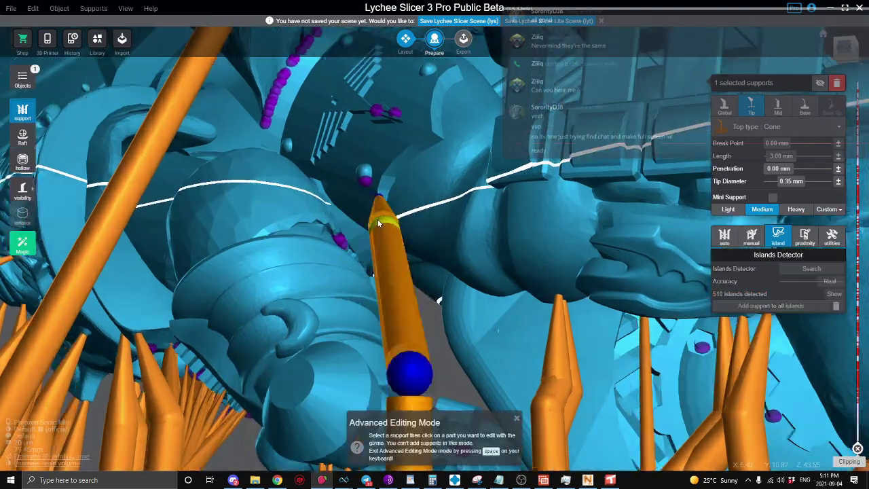
pyautogui.click(378, 219)
pyautogui.moveTo(373, 222); pyautogui.dragTo(386, 226)
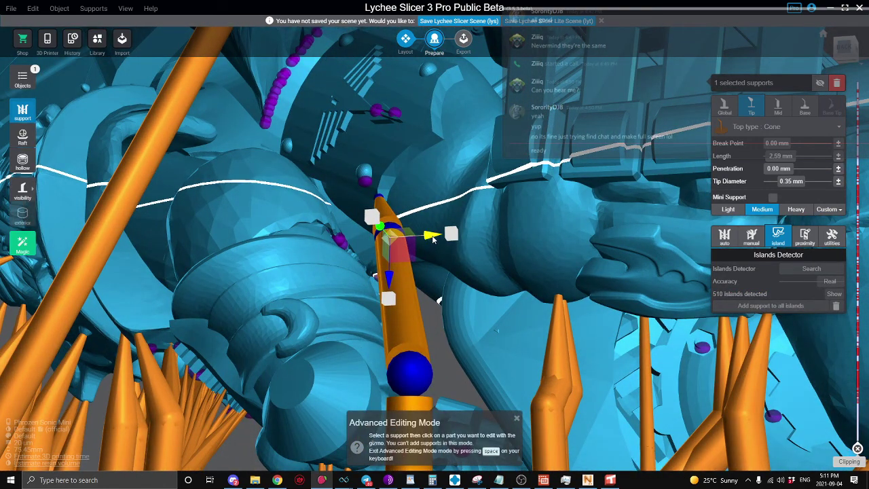
pyautogui.press('space')
# Step: Reuse the 0.14 mm tip settings of an existing support and branch a support from the waist column to the nearby island
pyautogui.moveTo(459, 227); pyautogui.dragTo(386, 204, button='right')
pyautogui.scroll(-1, 386, 204)
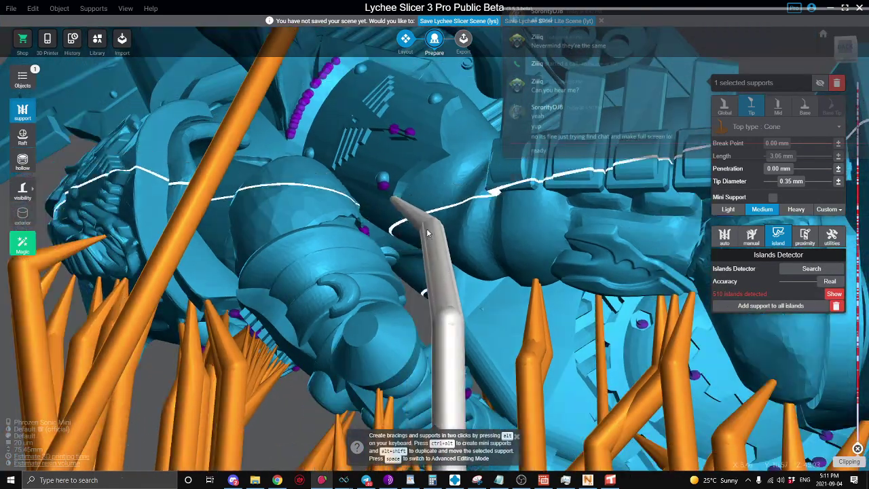
pyautogui.keyDown('alt'); pyautogui.click(426, 228); pyautogui.keyUp('alt')
pyautogui.click(47, 193)
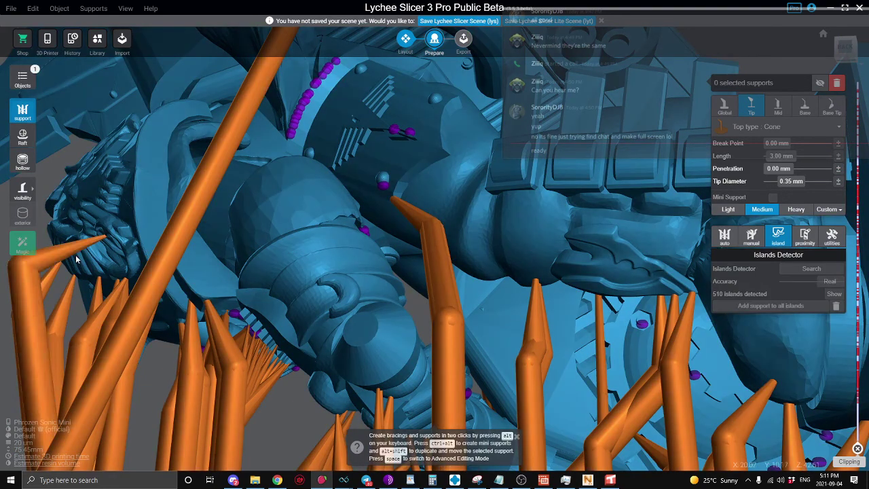
pyautogui.click(63, 247)
pyautogui.scroll(2, 367, 219)
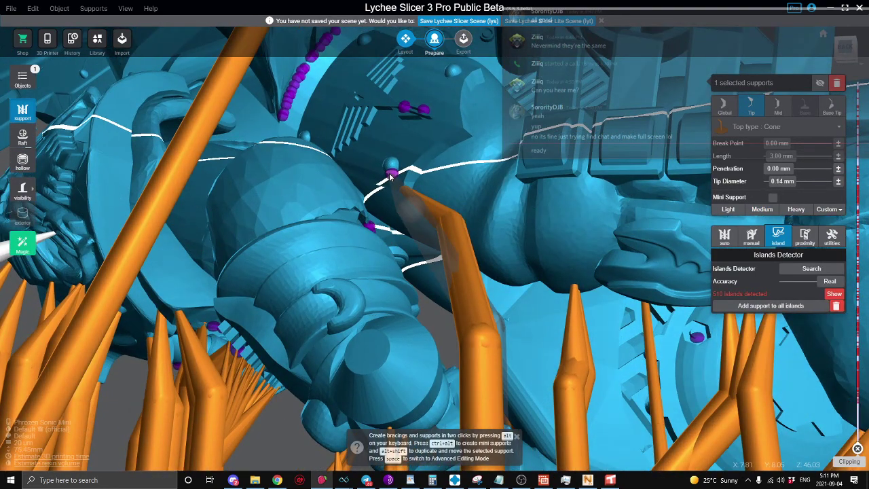
pyautogui.click(459, 299)
pyautogui.keyDown('alt'); pyautogui.click(464, 320); pyautogui.keyUp('alt')
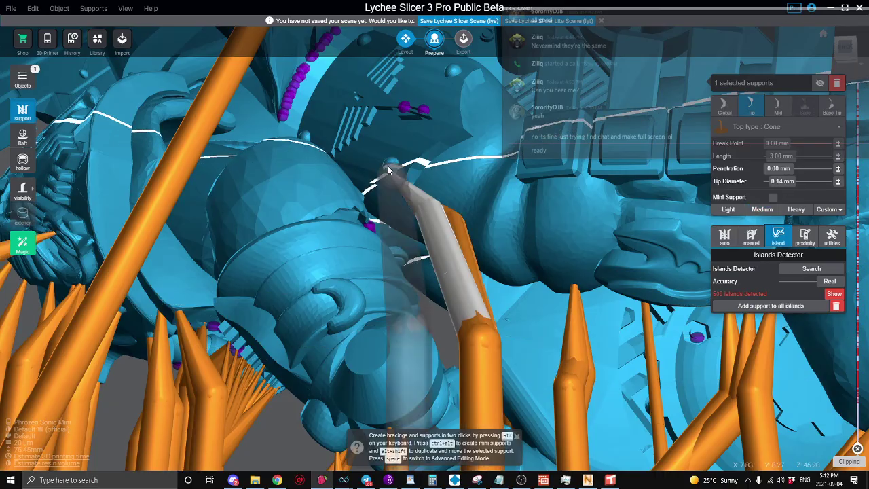
# Step: Branch a support from the waist column to the island by the curved hose and move its upper joint in Advanced Editing Mode
pyautogui.moveTo(367, 202); pyautogui.dragTo(404, 146, button='right')
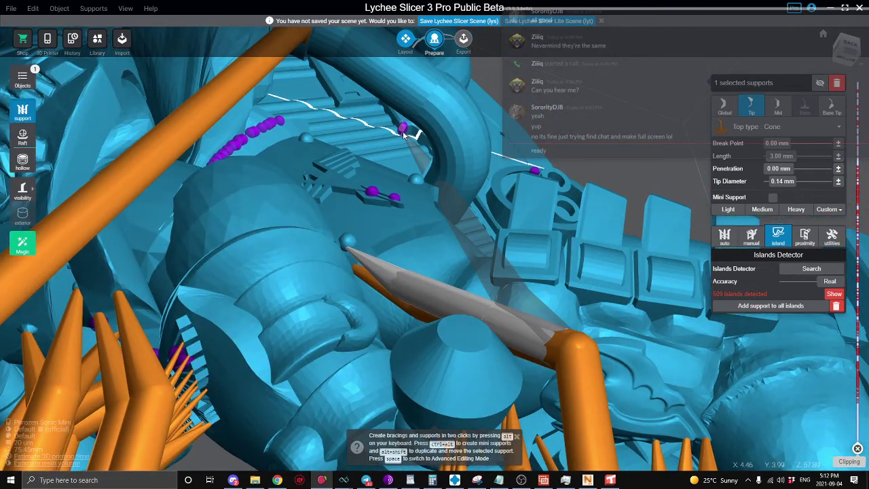
pyautogui.press('space')
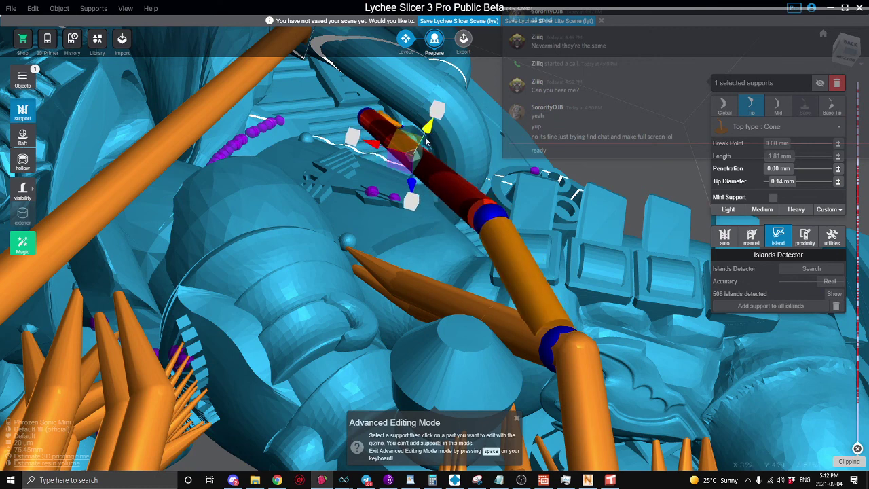
pyautogui.moveTo(427, 138); pyautogui.dragTo(441, 119)
pyautogui.moveTo(392, 134); pyautogui.dragTo(379, 147)
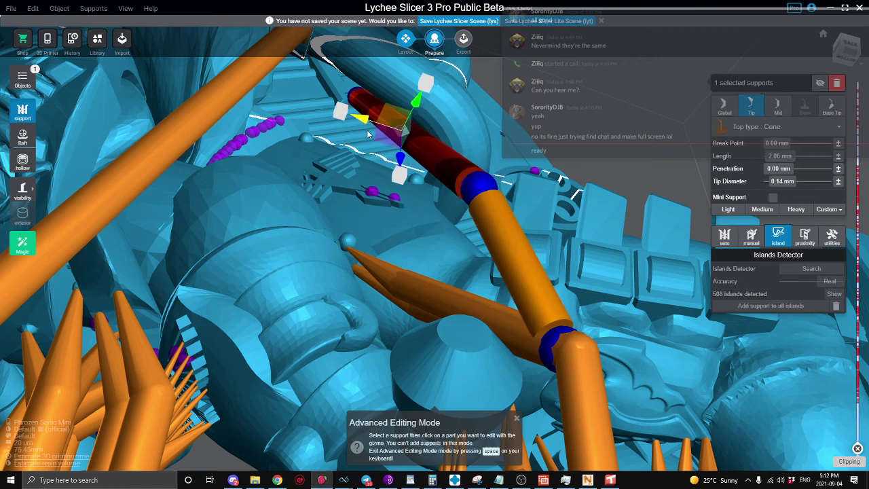
pyautogui.press('space')
# Step: Place a support with a 0.14 mm tip on the island beneath the bike's side housing
pyautogui.moveTo(416, 181); pyautogui.dragTo(536, 373, button='right')
pyautogui.click(512, 349)
pyautogui.scroll(-3, 511, 349)
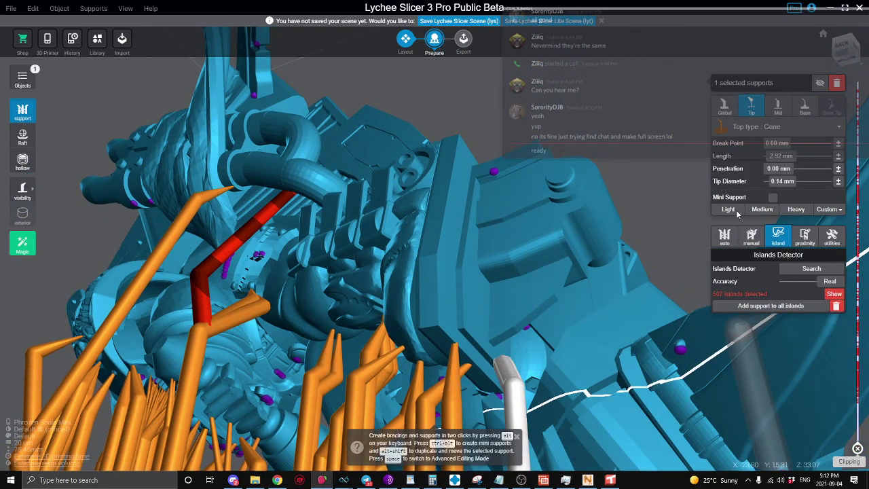
# Step: Switch to the light preset with a 0.25 mm tip and support the elongated island on the edge of the bike's underside plate
pyautogui.moveTo(652, 238); pyautogui.dragTo(374, 255, button='right')
pyautogui.click(680, 347)
pyautogui.scroll(5, 521, 286)
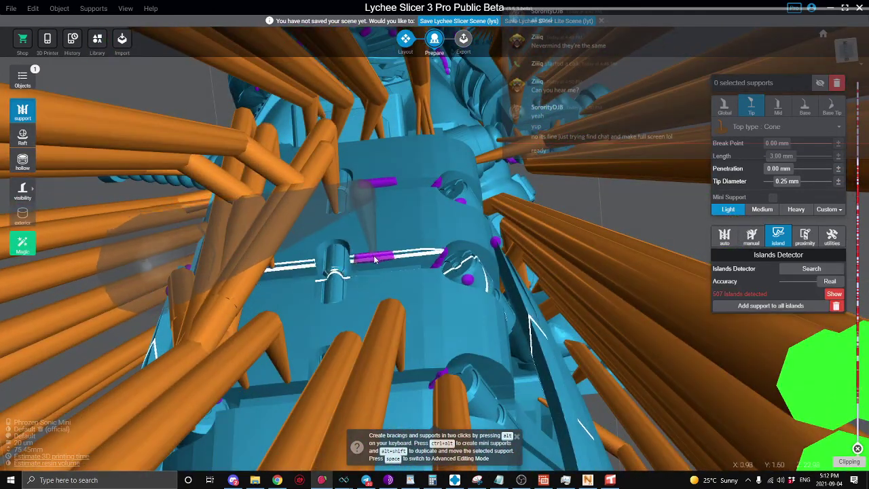
pyautogui.click(388, 256)
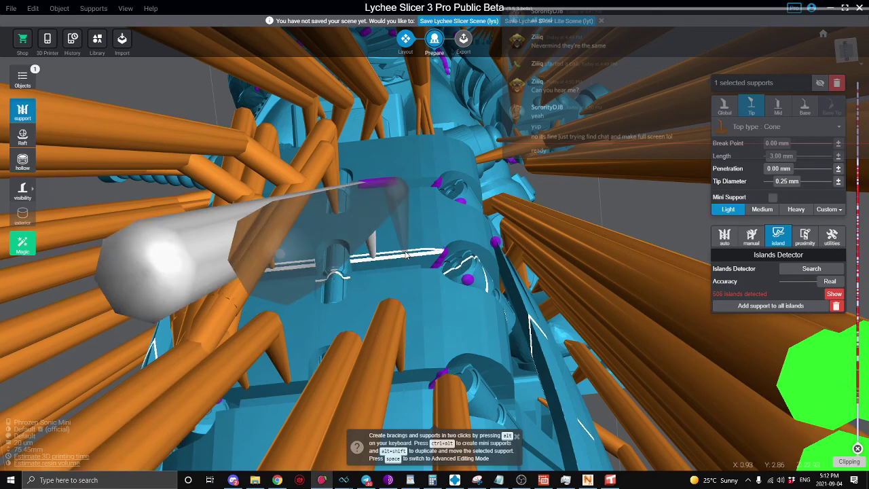
# Step: Try to add a mini support at the island under the grooved cylinder, and undo it
pyautogui.moveTo(406, 254); pyautogui.dragTo(574, 407, button='right')
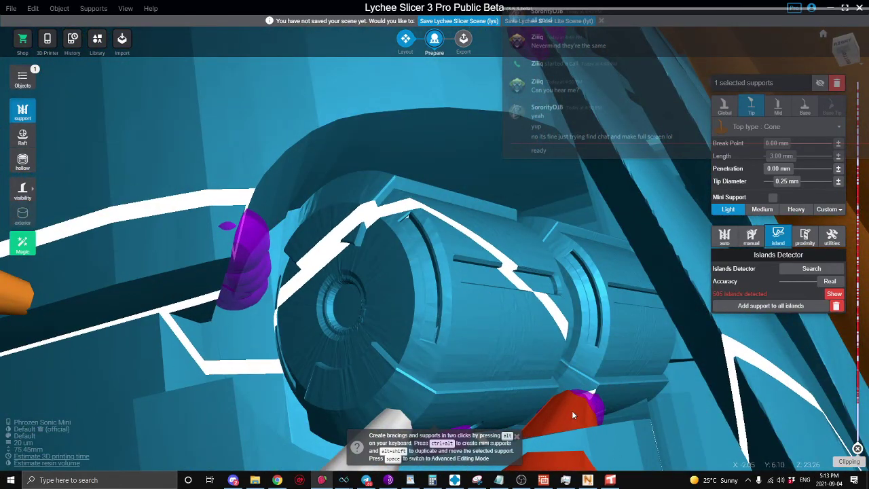
pyautogui.keyDown('ctrl'); pyautogui.keyDown('alt'); pyautogui.click(539, 434); pyautogui.keyUp('alt'); pyautogui.keyUp('ctrl')
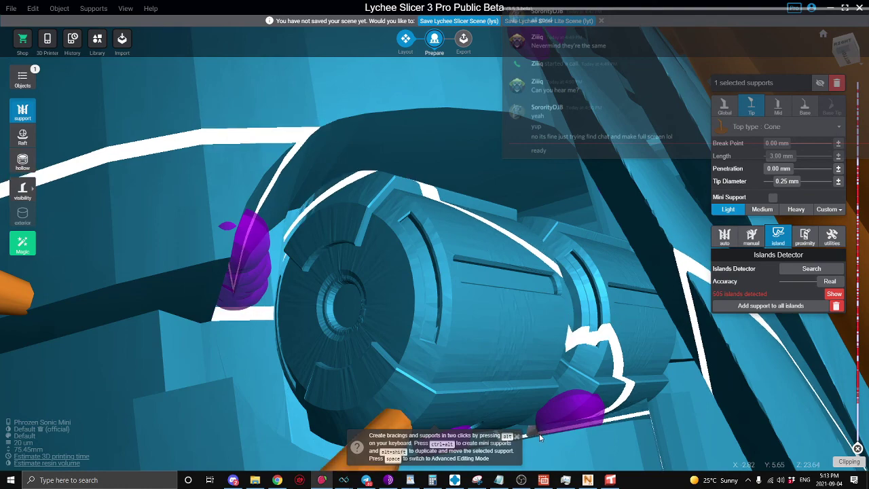
pyautogui.scroll(5, 558, 432)
pyautogui.scroll(-5, 547, 381)
pyautogui.hotkey('ctrl', 'z')
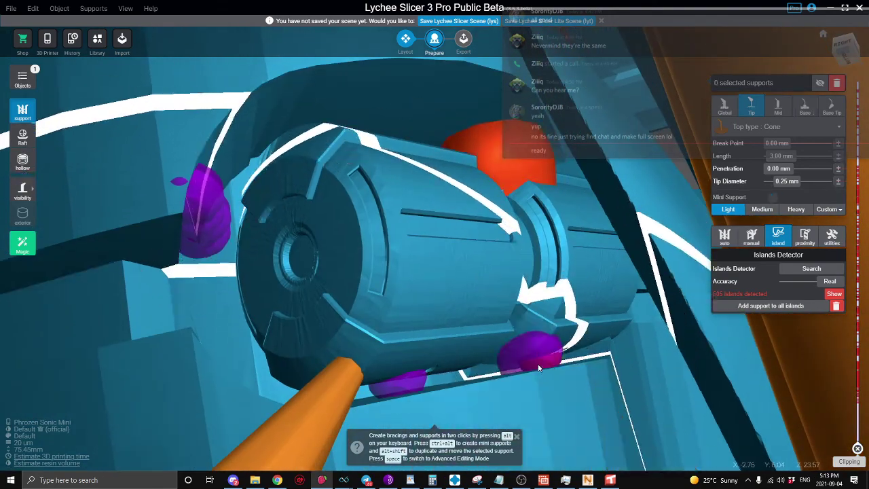
# Step: Add a mini support at the island under the lower grooved cylinder and a light support under the upper cylinder
pyautogui.moveTo(533, 359); pyautogui.dragTo(531, 443, button='right')
pyautogui.click(531, 442)
pyautogui.scroll(5, 528, 418)
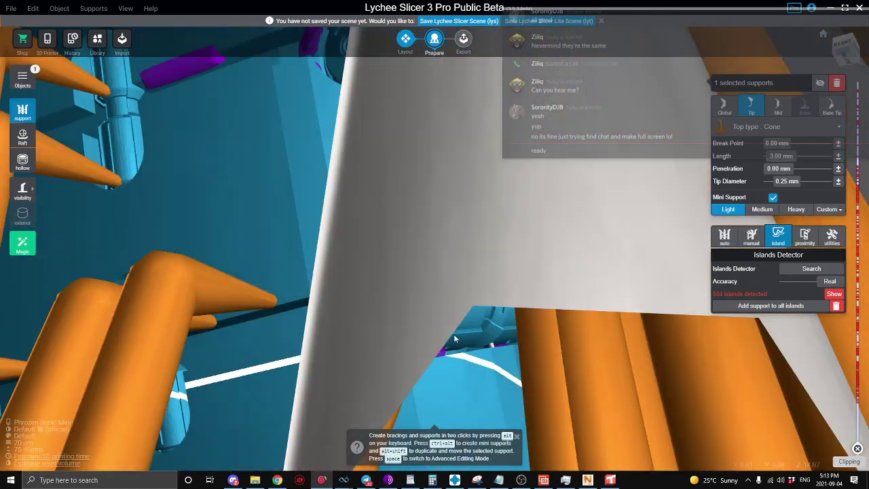
pyautogui.scroll(3, 466, 334)
pyautogui.moveTo(476, 335); pyautogui.dragTo(484, 307, button='right')
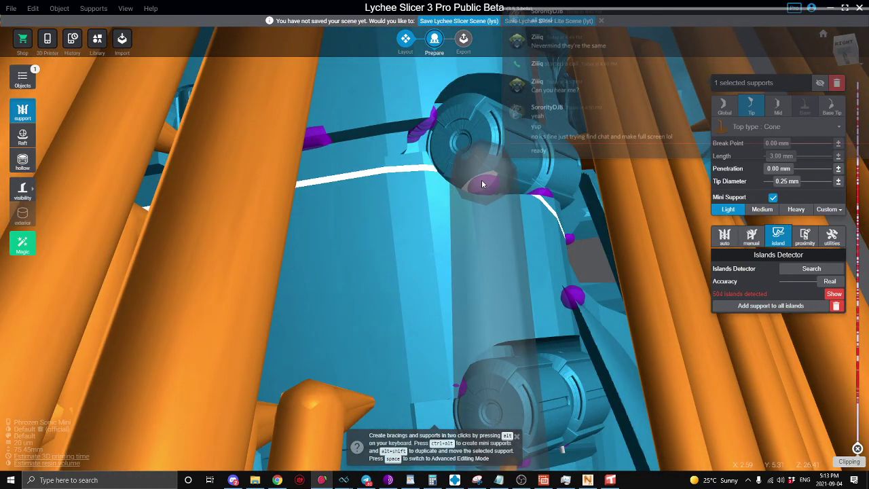
pyautogui.click(482, 184)
# Step: Add a mini support with a 0.25 mm tip at the island beneath the groove of the upper cylinder
pyautogui.moveTo(482, 185); pyautogui.dragTo(508, 266, button='right')
pyautogui.scroll(3, 508, 268)
pyautogui.scroll(3, 530, 306)
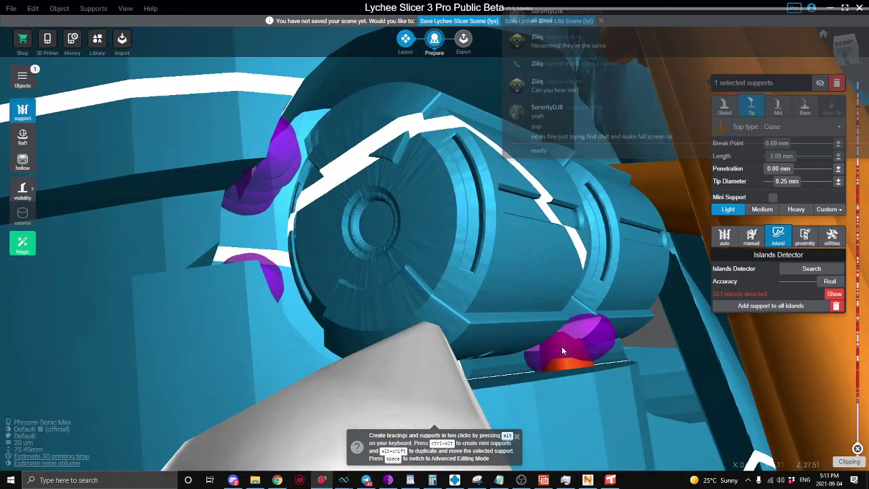
pyautogui.moveTo(564, 346); pyautogui.dragTo(462, 191, button='right')
pyautogui.press('space')
pyautogui.press('space')
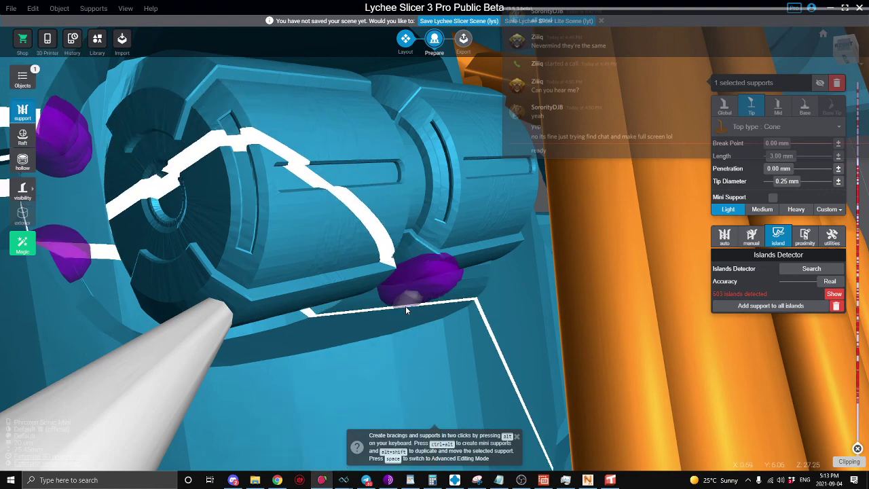
pyautogui.keyDown('ctrl'); pyautogui.keyDown('alt'); pyautogui.click(407, 305); pyautogui.keyUp('alt'); pyautogui.keyUp('ctrl')
# Step: Reposition the new mini support's end against the cylinder in Advanced Editing Mode
pyautogui.press('space')
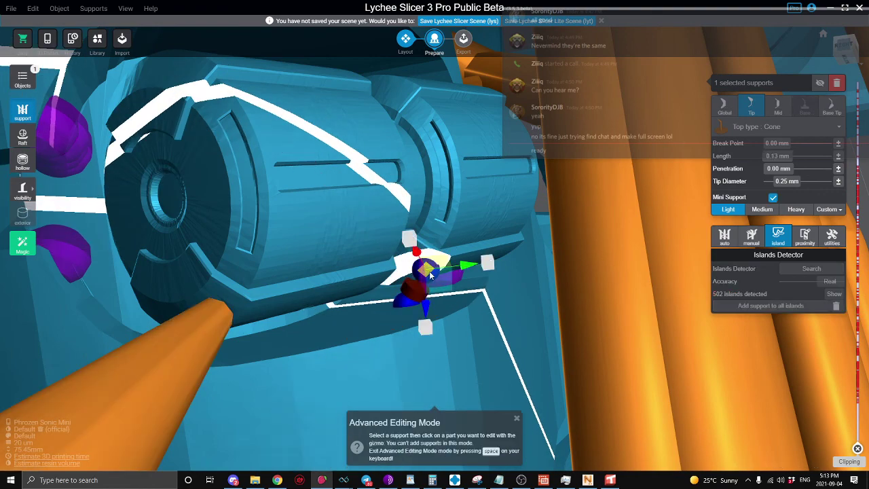
pyautogui.moveTo(419, 255); pyautogui.dragTo(422, 259)
pyautogui.moveTo(428, 319); pyautogui.dragTo(428, 310)
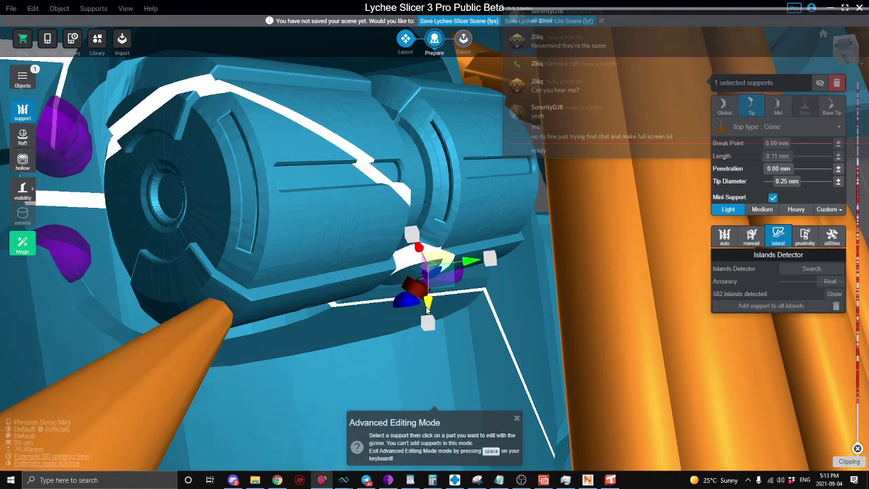
pyautogui.scroll(-5, 428, 309)
pyautogui.press('space')
pyautogui.moveTo(328, 289); pyautogui.dragTo(357, 217, button='right')
pyautogui.scroll(10, 341, 302)
pyautogui.scroll(4, 360, 257)
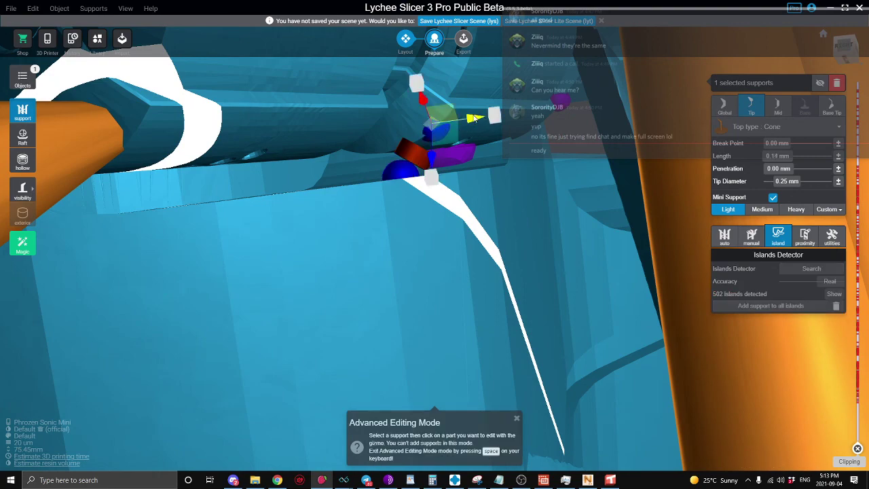
# Step: Place a light support at the conical cap of the ribbed hose and move its tip into free space in Advanced Editing Mode
pyautogui.scroll(-10, 481, 101)
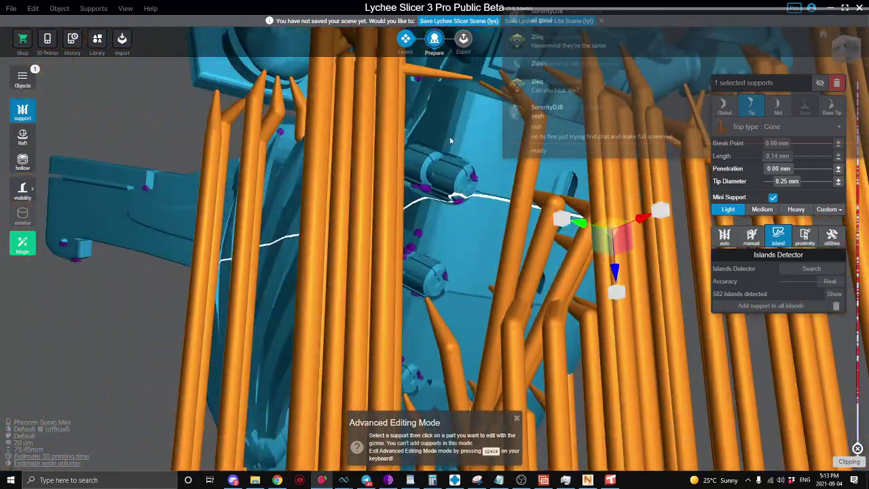
pyautogui.moveTo(449, 141); pyautogui.dragTo(436, 199, button='right')
pyautogui.scroll(-5, 448, 238)
pyautogui.moveTo(504, 159); pyautogui.dragTo(519, 207, button='right')
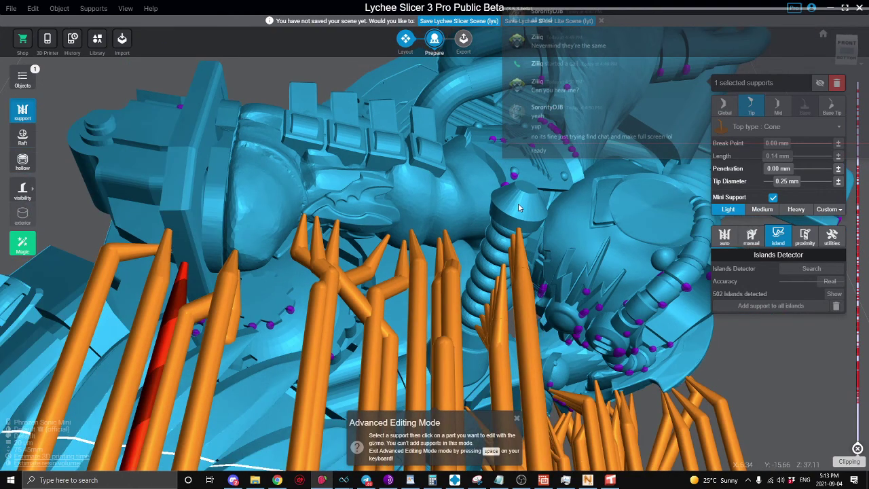
pyautogui.click(772, 381)
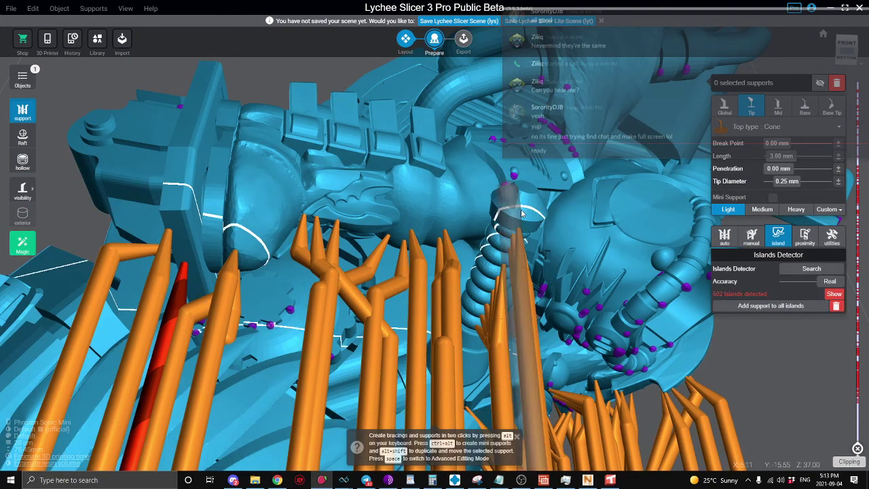
pyautogui.click(523, 214)
pyautogui.moveTo(522, 214); pyautogui.dragTo(474, 232, button='right')
pyautogui.press('space')
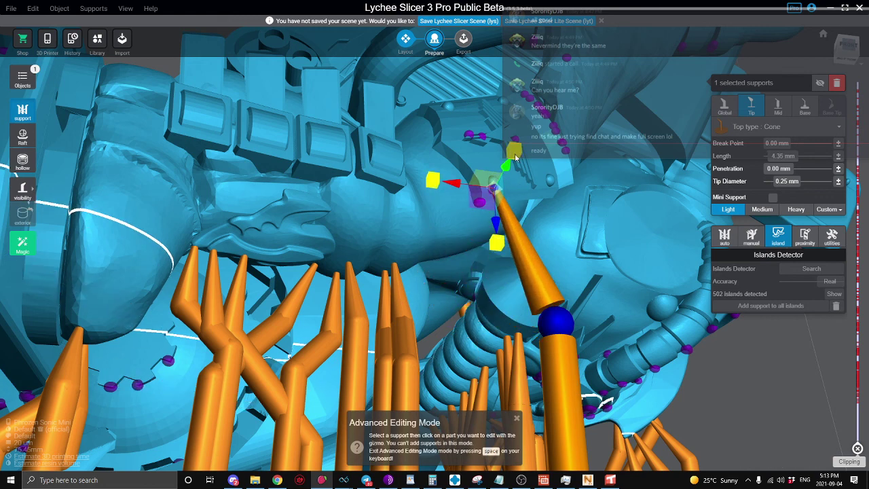
pyautogui.moveTo(575, 86); pyautogui.dragTo(573, 96)
pyautogui.moveTo(486, 182); pyautogui.dragTo(464, 224, button='right')
pyautogui.press('space')
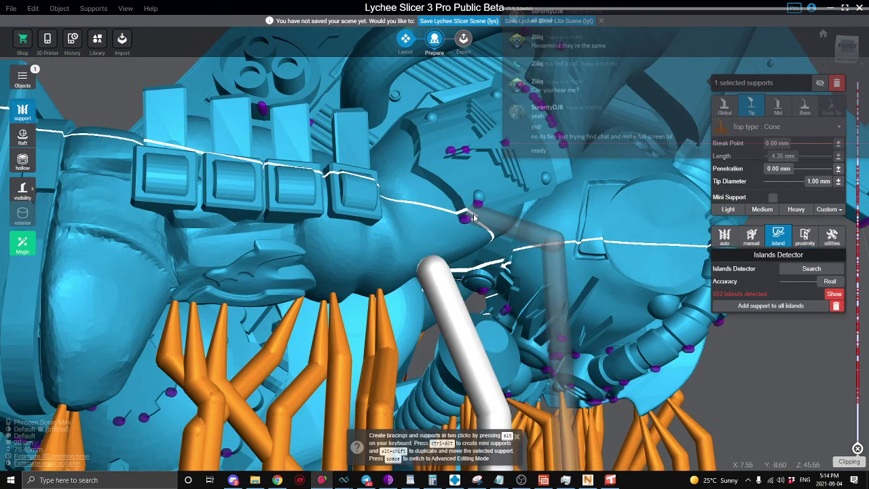
# Step: Undo the last support change, reselect the free-standing support and set its tip diameter to 1.00 mm
pyautogui.hotkey('ctrl', 'z')
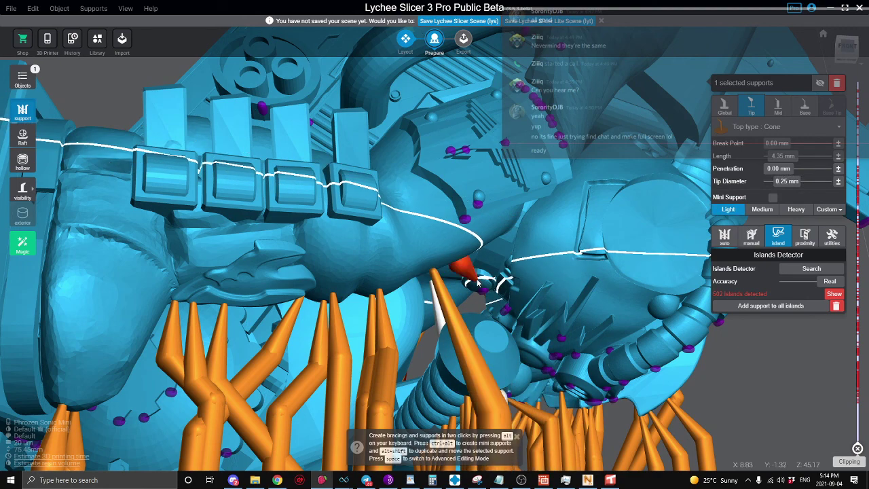
pyautogui.press('space')
pyautogui.click(442, 290)
pyautogui.moveTo(442, 290); pyautogui.dragTo(476, 353, button='right')
pyautogui.press('space')
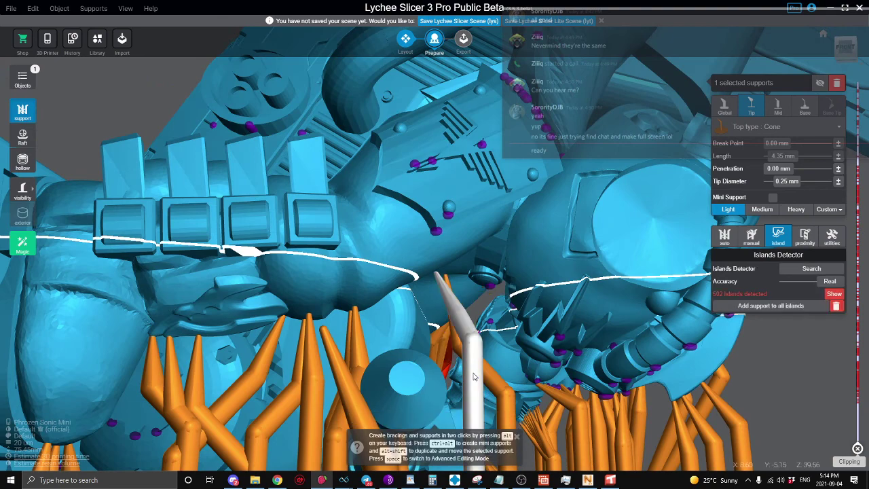
pyautogui.moveTo(433, 371); pyautogui.dragTo(461, 351, button='right')
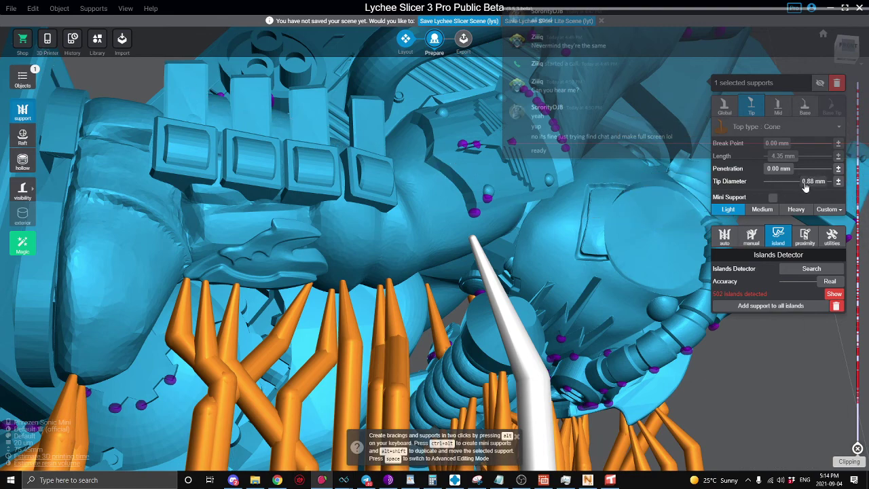
pyautogui.moveTo(532, 234); pyautogui.dragTo(482, 254, button='right')
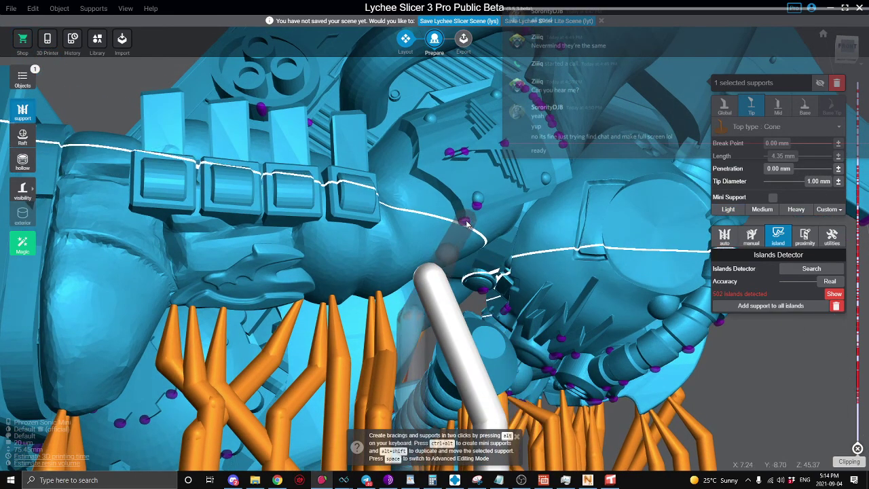
# Step: Branch a light mini support from the free-standing column to the island on the armour plate's edge, with a 0.85 mm base tip
pyautogui.click(806, 440)
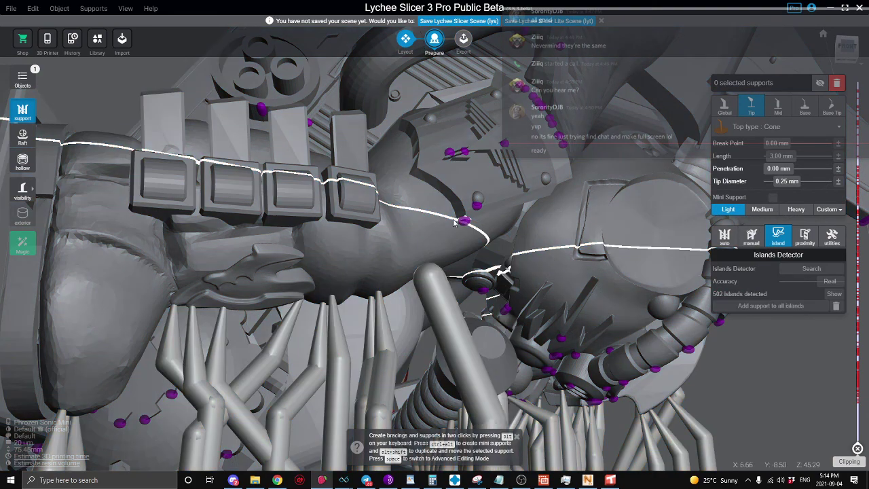
pyautogui.click(466, 221)
pyautogui.click(465, 226)
pyautogui.moveTo(465, 225); pyautogui.dragTo(406, 293, button='right')
pyautogui.moveTo(370, 229); pyautogui.dragTo(706, 209, button='right')
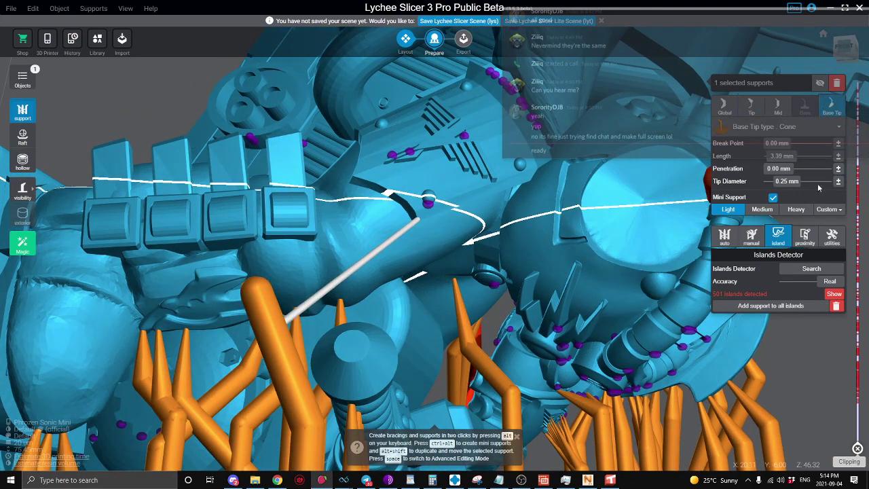
# Step: Move the mini support's upper end in Advanced Editing Mode from the plate's edge up to the vent slots
pyautogui.moveTo(469, 227); pyautogui.dragTo(412, 248, button='right')
pyautogui.press('space')
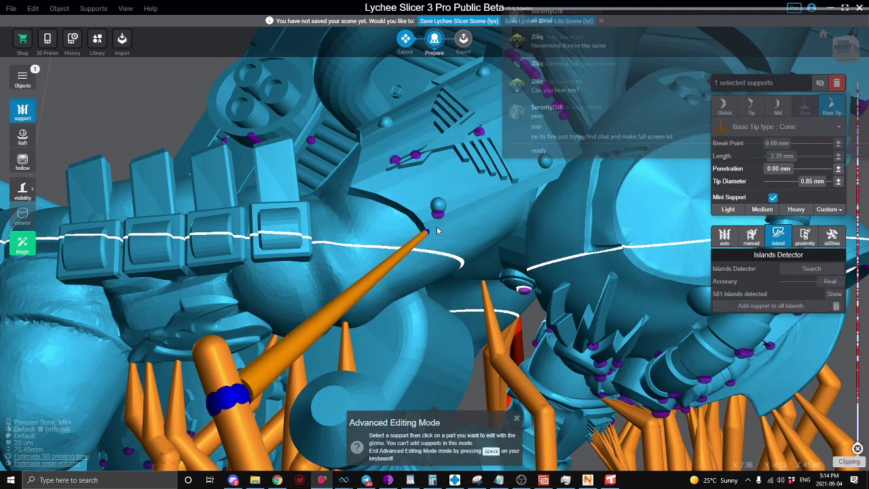
pyautogui.moveTo(424, 270); pyautogui.dragTo(426, 197)
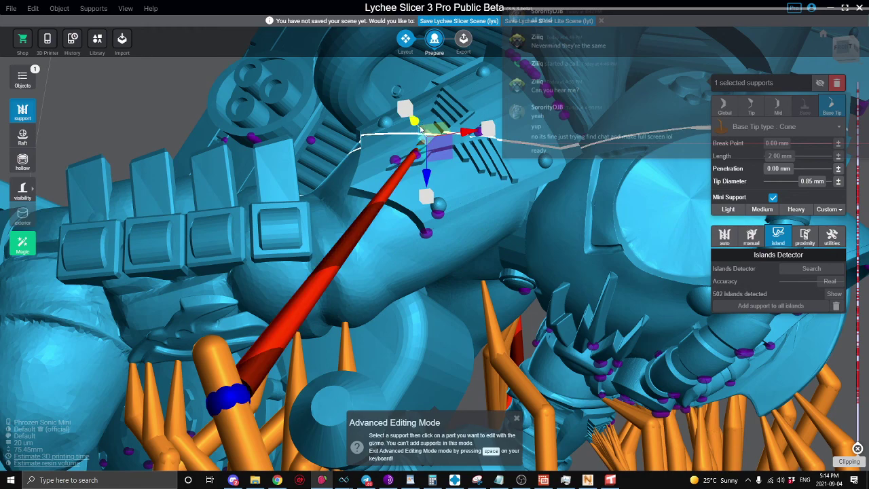
pyautogui.moveTo(417, 128); pyautogui.dragTo(392, 104)
pyautogui.press('space')
# Step: Place a support column against the relocated mini support and brace it to the first free-standing column
pyautogui.moveTo(472, 208); pyautogui.dragTo(430, 162, button='right')
pyautogui.scroll(-2, 426, 192)
pyautogui.moveTo(429, 161); pyautogui.dragTo(521, 209)
pyautogui.press('super')
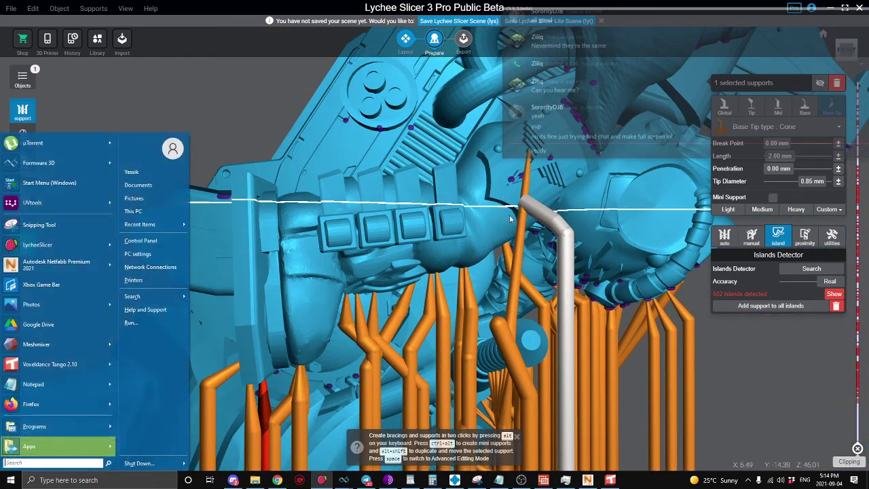
pyautogui.click(465, 222)
pyautogui.click(522, 212)
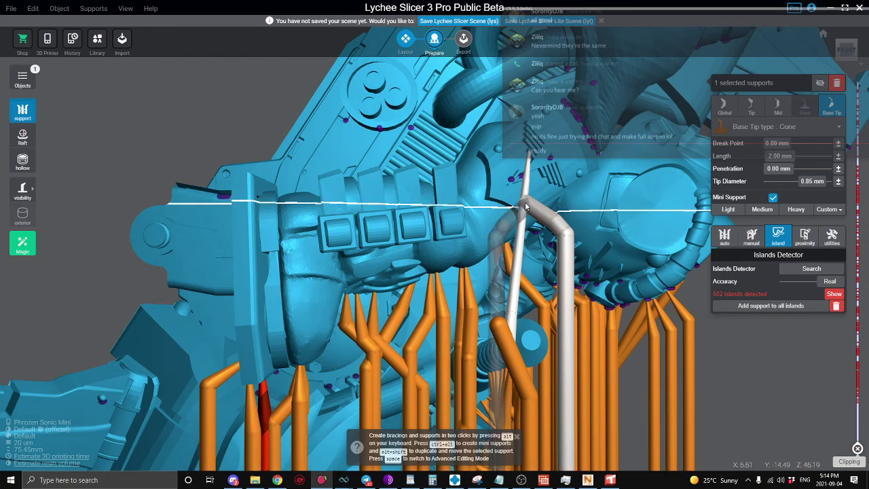
pyautogui.keyDown('alt'); pyautogui.click(508, 350); pyautogui.keyUp('alt')
# Step: Return to the light preset and branch mini supports with 0.88 mm base tips from the column to the plate's edge and rivet islands
pyautogui.moveTo(508, 351); pyautogui.dragTo(349, 253, button='right')
pyautogui.moveTo(349, 253); pyautogui.dragTo(502, 281)
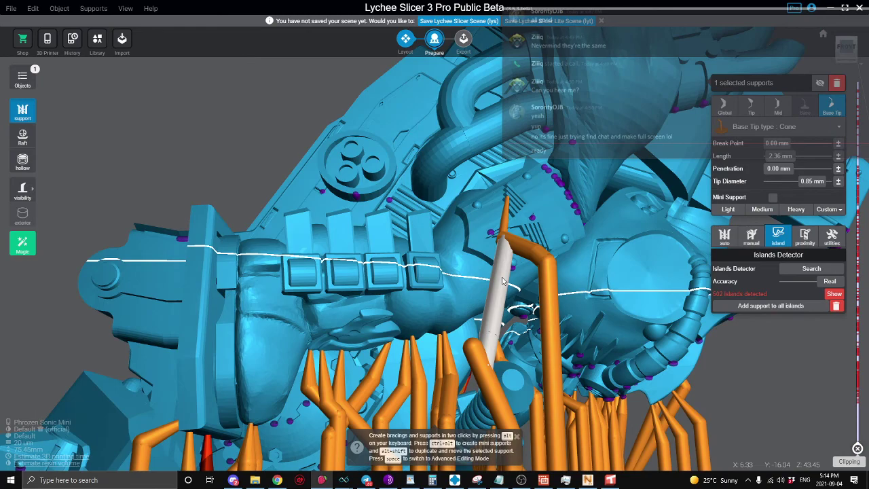
pyautogui.moveTo(538, 305); pyautogui.dragTo(716, 290)
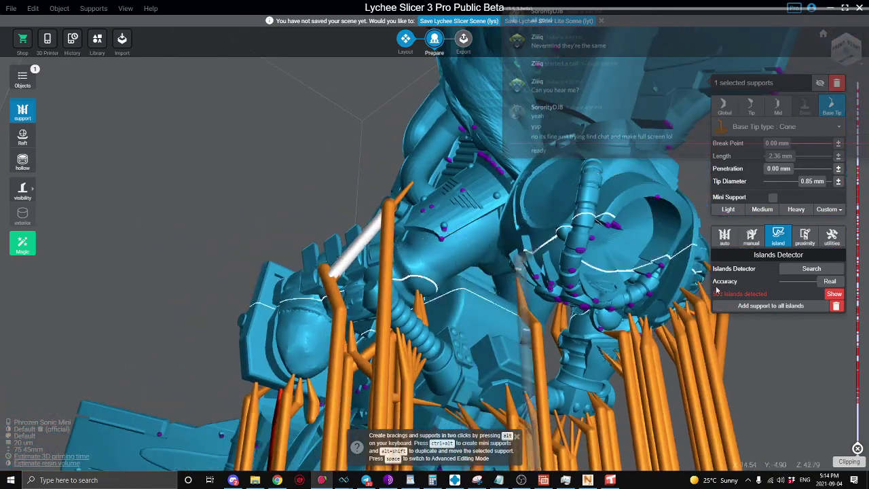
pyautogui.click(808, 400)
pyautogui.click(734, 210)
pyautogui.scroll(5, 611, 231)
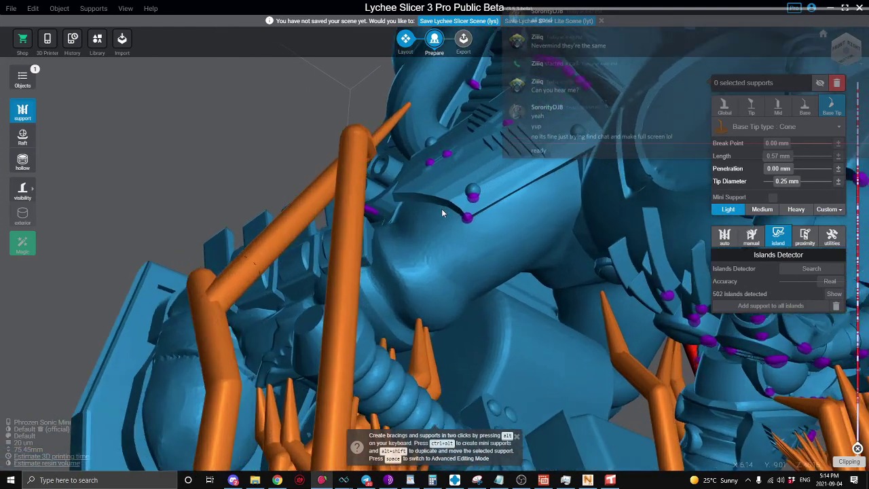
pyautogui.moveTo(441, 213); pyautogui.dragTo(471, 219)
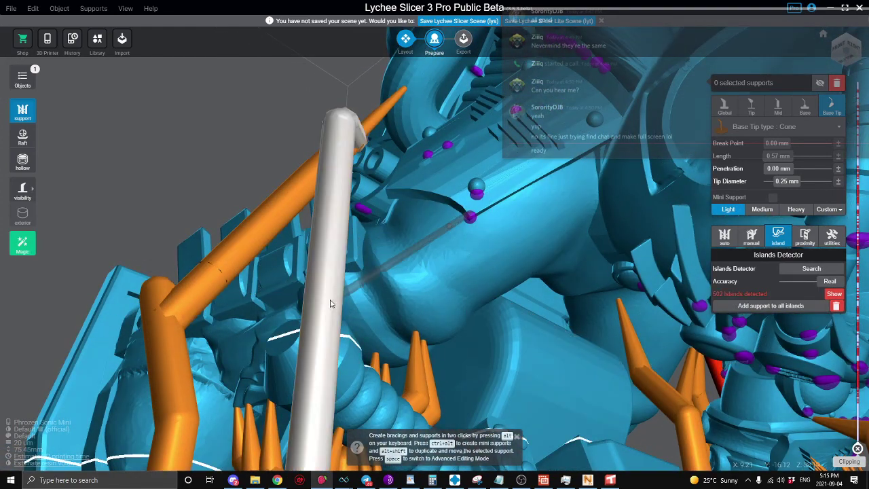
pyautogui.keyDown('ctrl'); pyautogui.keyDown('alt'); pyautogui.click(331, 302); pyautogui.keyUp('alt'); pyautogui.keyUp('ctrl')
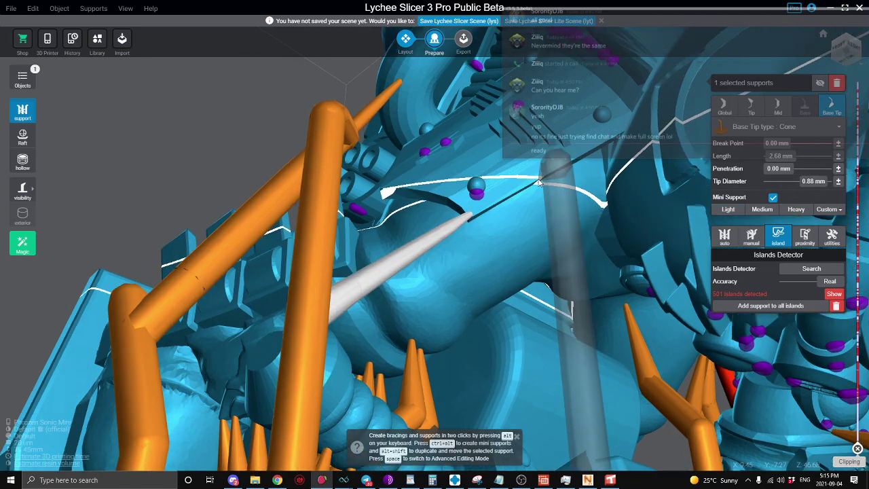
pyautogui.moveTo(484, 197); pyautogui.dragTo(522, 234, button='right')
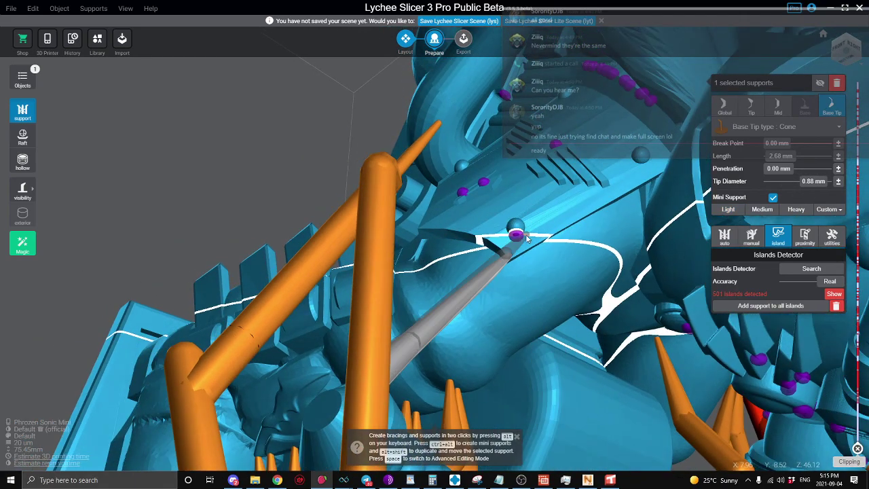
pyautogui.click(517, 237)
# Step: Run a mini support to the island by the curved pipe and add a bracing along it from the column
pyautogui.moveTo(490, 194); pyautogui.dragTo(514, 188, button='right')
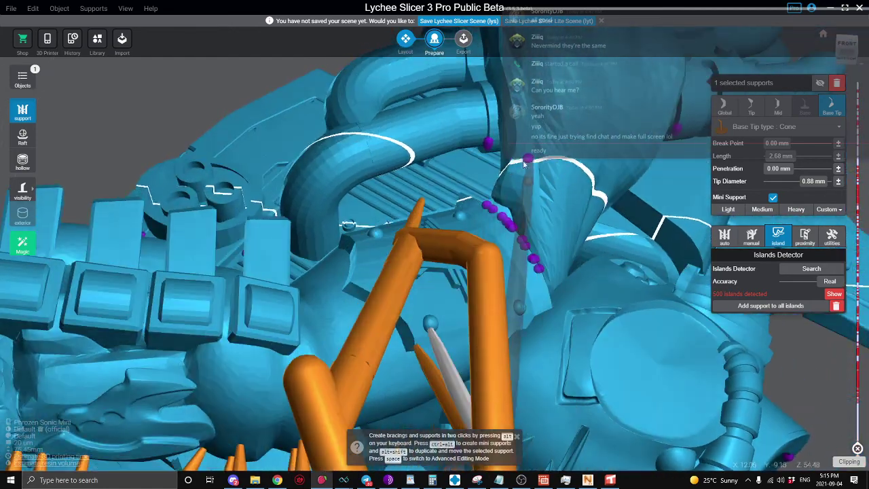
pyautogui.moveTo(491, 148); pyautogui.dragTo(395, 242)
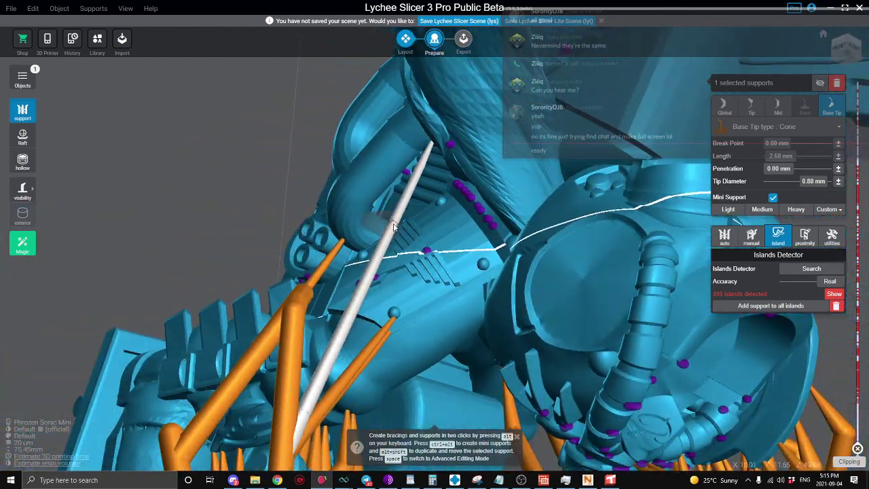
pyautogui.moveTo(325, 328); pyautogui.dragTo(245, 352)
pyautogui.keyDown('alt'); pyautogui.click(292, 445); pyautogui.keyUp('alt')
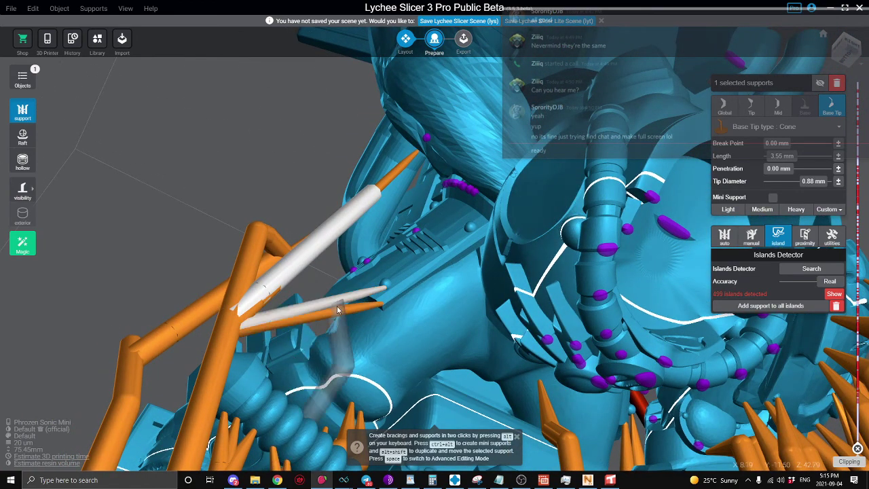
pyautogui.click(337, 306)
pyautogui.moveTo(338, 309); pyautogui.dragTo(229, 326)
pyautogui.moveTo(229, 326); pyautogui.dragTo(349, 317)
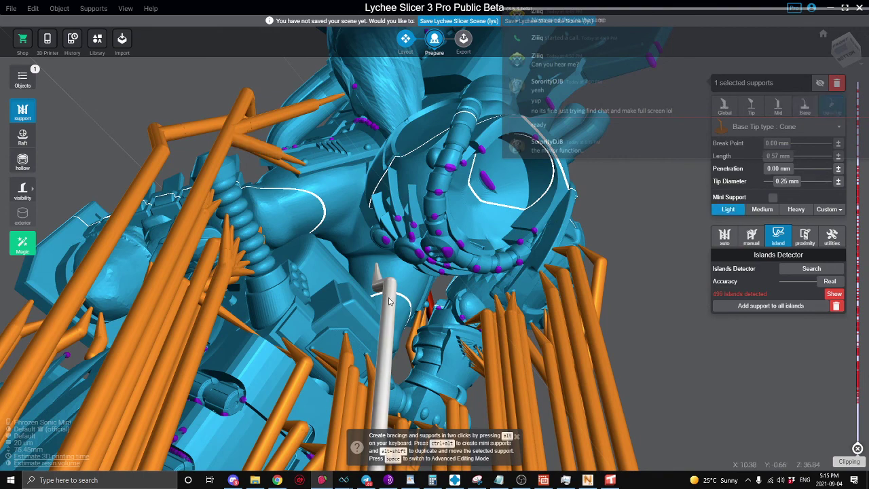
pyautogui.click(771, 306)
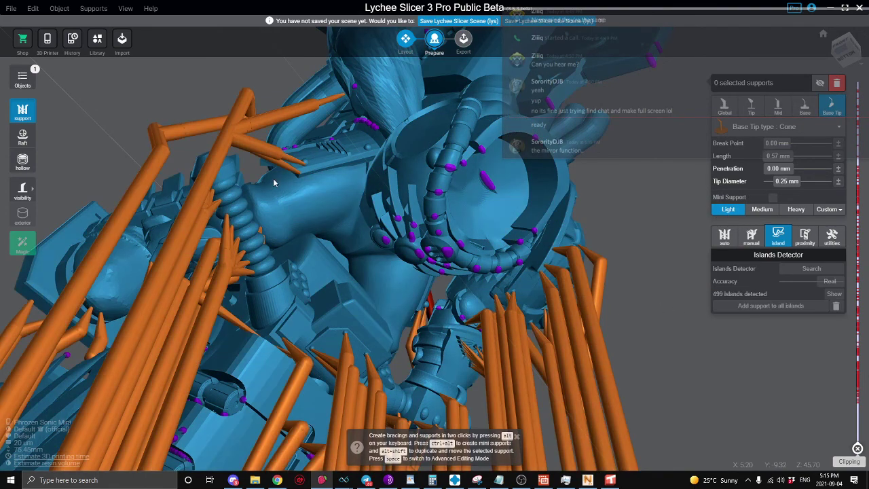
# Step: Place two light supports with 0.25 mm tips on the island of the small round disc beside the head
pyautogui.moveTo(273, 179); pyautogui.dragTo(353, 232)
pyautogui.scroll(5, 403, 214)
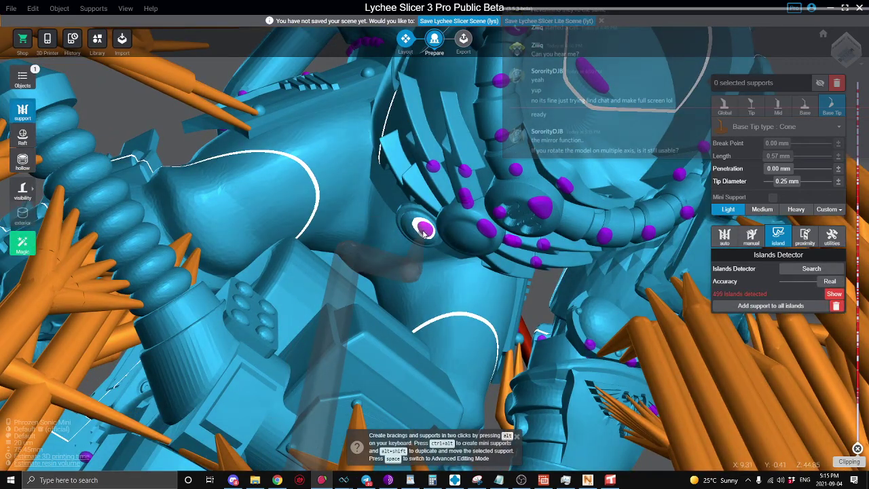
pyautogui.click(426, 231)
pyautogui.moveTo(428, 233); pyautogui.dragTo(446, 245, button='right')
pyautogui.click(436, 235)
pyautogui.moveTo(435, 235); pyautogui.dragTo(468, 230, button='right')
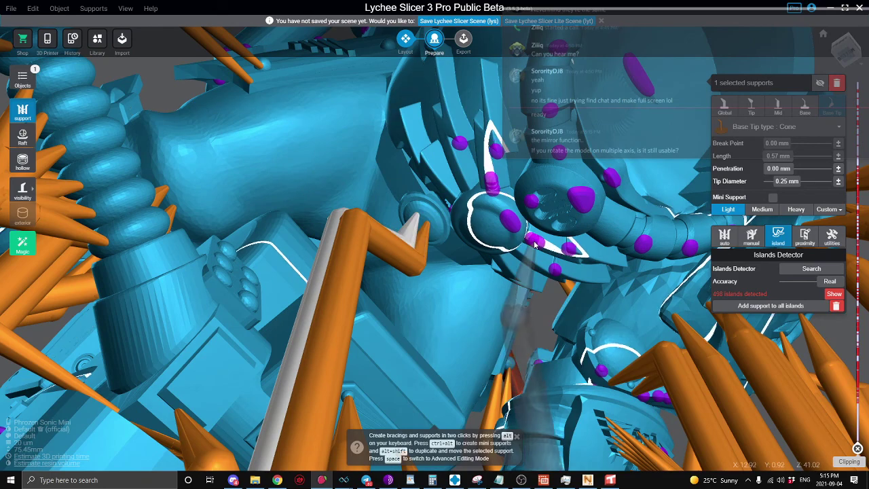
# Step: Place light supports with 0.25 mm tips on the islands of the curved plates, the hose's centre piece and the rim behind it
pyautogui.moveTo(510, 225); pyautogui.dragTo(453, 198, button='right')
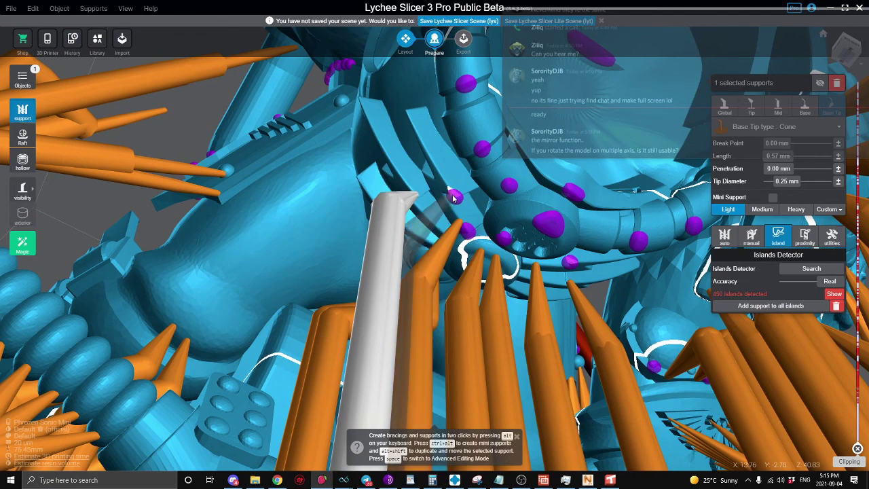
pyautogui.click(454, 198)
pyautogui.moveTo(514, 233); pyautogui.dragTo(525, 208, button='right')
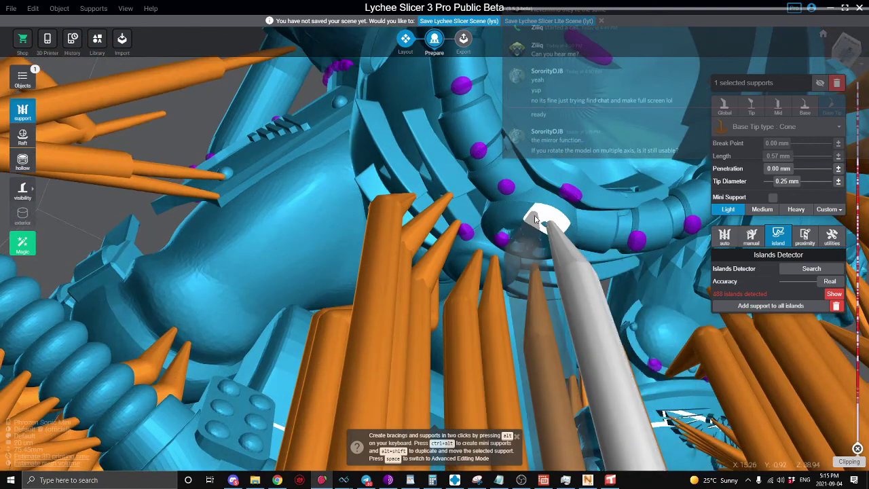
pyautogui.moveTo(535, 218); pyautogui.dragTo(513, 202)
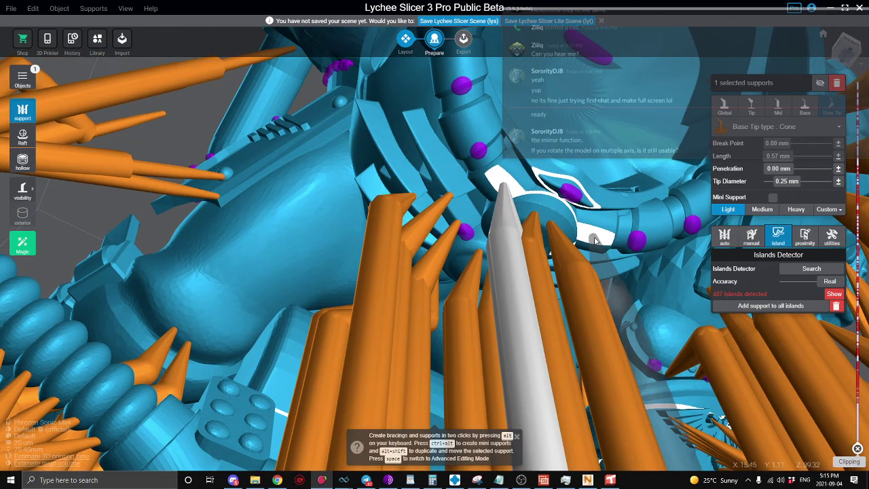
pyautogui.click(596, 240)
pyautogui.click(573, 194)
# Step: Place light supports on the remaining curved-plate island and on the segment islands up the near half of the hose
pyautogui.moveTo(572, 196); pyautogui.dragTo(456, 264, button='right')
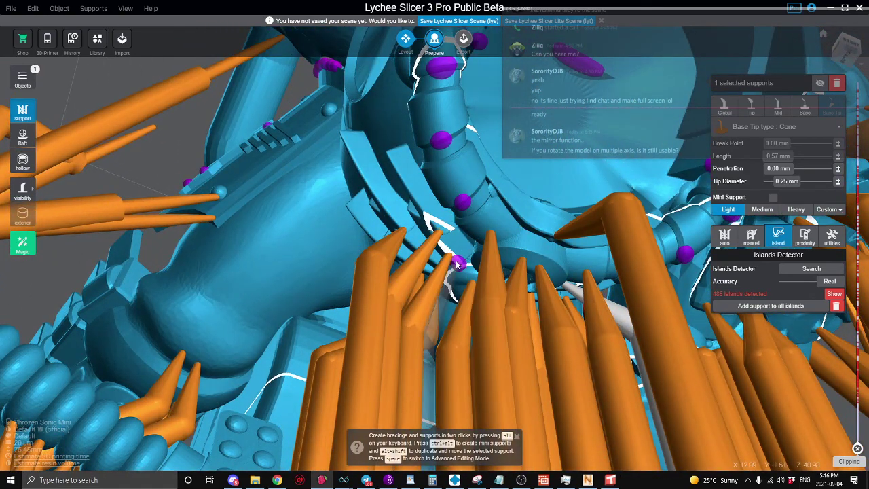
pyautogui.moveTo(472, 202); pyautogui.dragTo(440, 139)
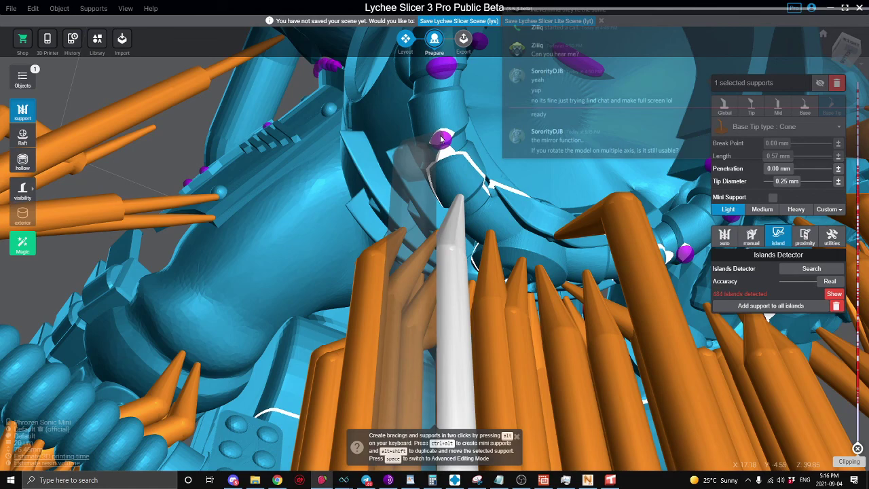
pyautogui.click(442, 139)
pyautogui.moveTo(442, 139); pyautogui.dragTo(339, 308, button='right')
pyautogui.click(459, 176)
pyautogui.scroll(-10, 396, 239)
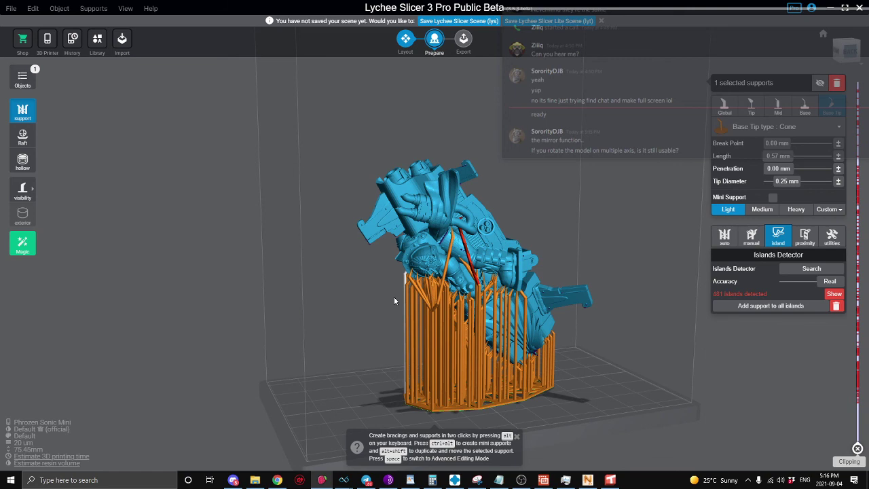
# Step: Place light supports with 0.25 mm tips on the segment islands along the opposite half of the hose
pyautogui.moveTo(413, 204); pyautogui.dragTo(490, 177, button='right')
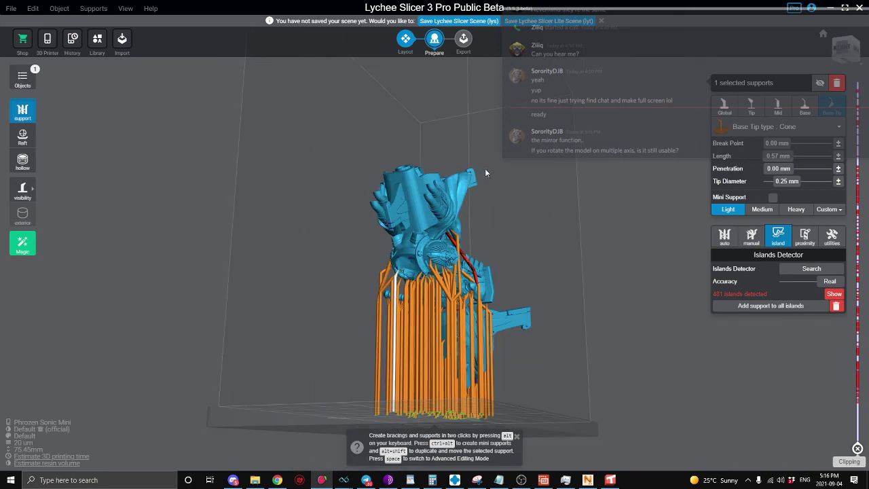
pyautogui.scroll(5, 478, 177)
pyautogui.moveTo(388, 160); pyautogui.dragTo(478, 175, button='right')
pyautogui.scroll(4, 476, 178)
pyautogui.scroll(3, 476, 179)
pyautogui.scroll(5, 437, 230)
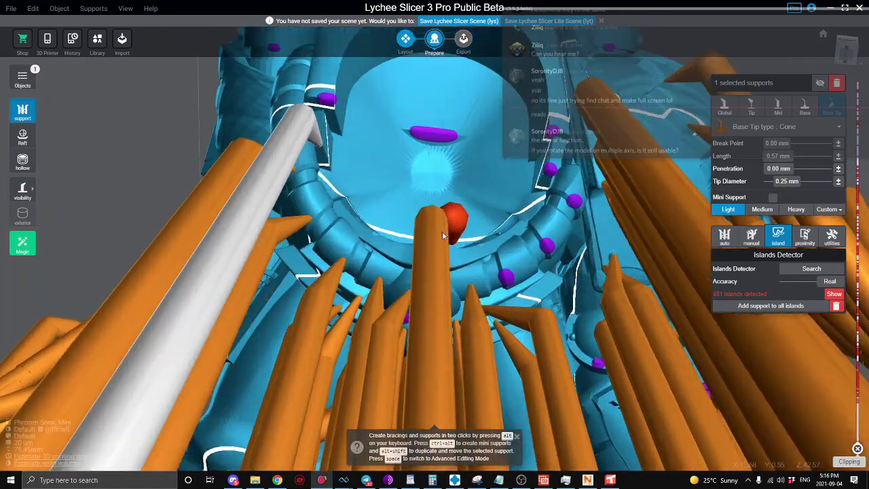
pyautogui.click(474, 281)
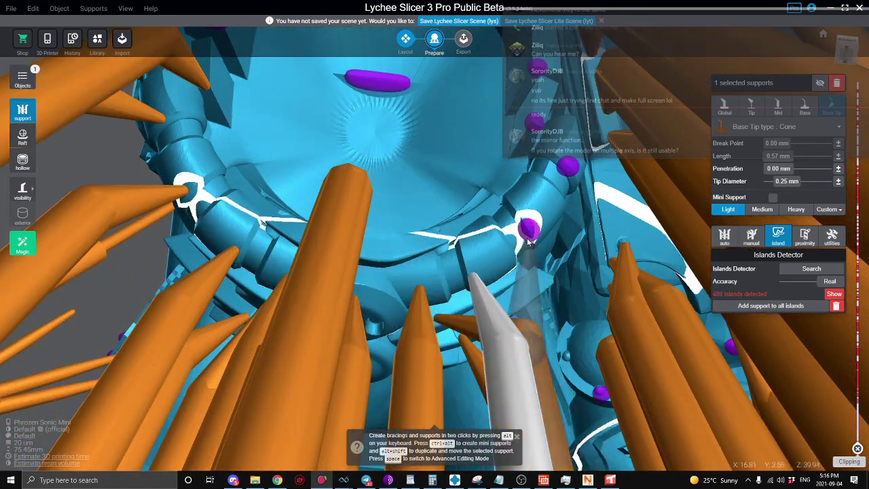
pyautogui.click(528, 236)
pyautogui.moveTo(528, 235); pyautogui.dragTo(509, 240, button='right')
pyautogui.moveTo(508, 236); pyautogui.dragTo(530, 235)
pyautogui.moveTo(541, 204); pyautogui.dragTo(515, 216)
pyautogui.click(514, 220)
# Step: Place light supports on the islands at both ends of the round housing's rim and on the narrow ledge inside it
pyautogui.moveTo(531, 167); pyautogui.dragTo(532, 235)
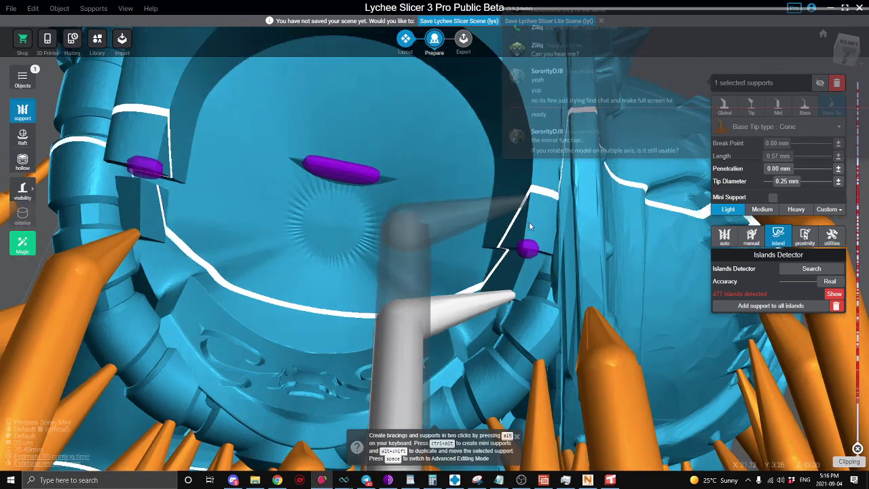
pyautogui.click(527, 247)
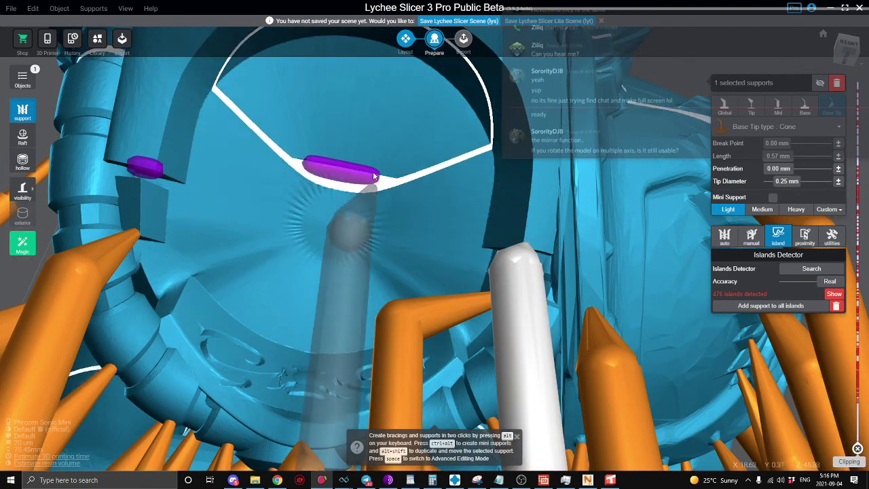
pyautogui.click(349, 172)
pyautogui.moveTo(337, 187); pyautogui.dragTo(360, 302)
pyautogui.moveTo(359, 303); pyautogui.dragTo(456, 343, button='right')
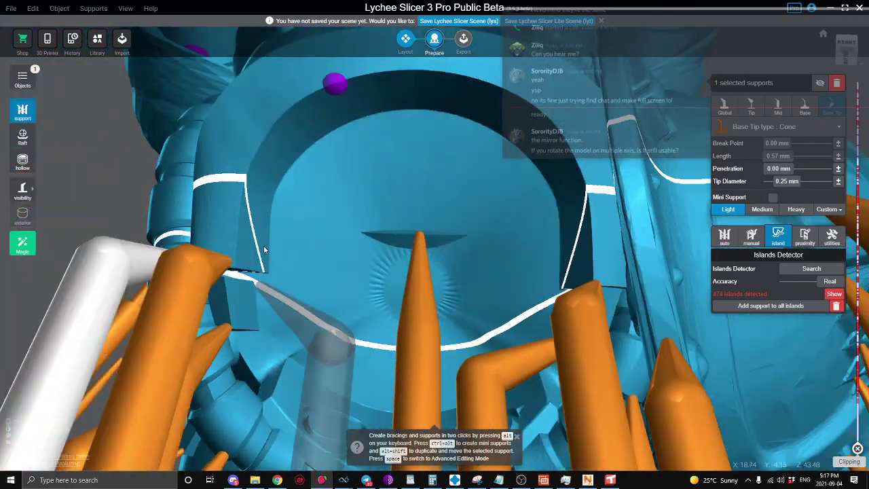
# Step: Run a mini support from the column towards the round disc, then reshape its end clear of the model with a 1.00 mm tip
pyautogui.moveTo(266, 214); pyautogui.dragTo(543, 238)
pyautogui.moveTo(209, 251); pyautogui.dragTo(404, 211)
pyautogui.scroll(4, 299, 272)
pyautogui.moveTo(442, 260); pyautogui.dragTo(375, 235)
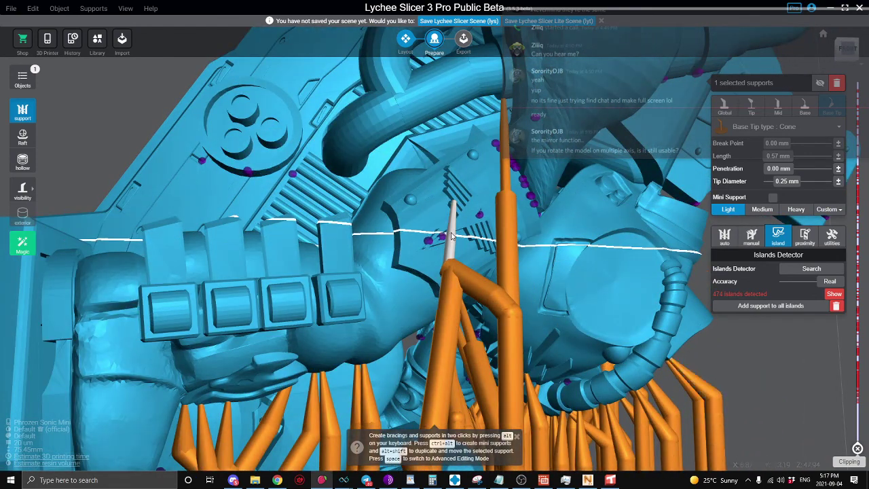
pyautogui.press('space')
pyautogui.press('space')
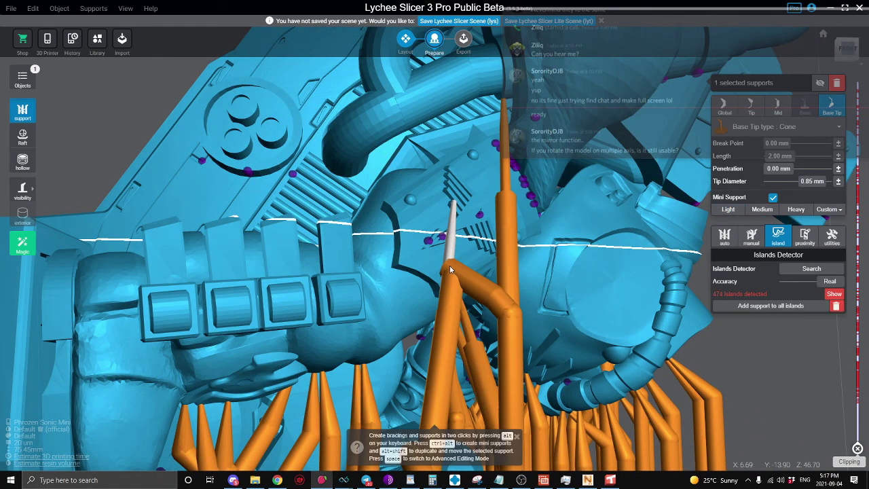
pyautogui.moveTo(449, 274); pyautogui.dragTo(443, 262)
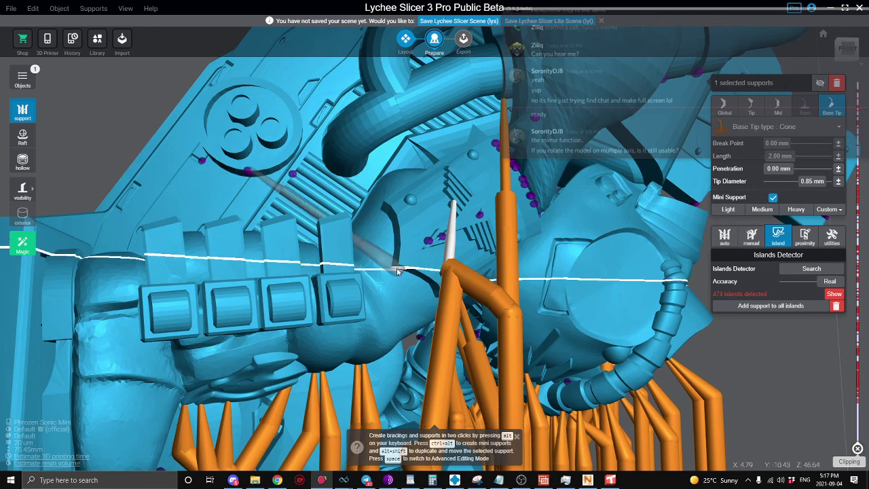
pyautogui.moveTo(444, 310); pyautogui.dragTo(255, 174)
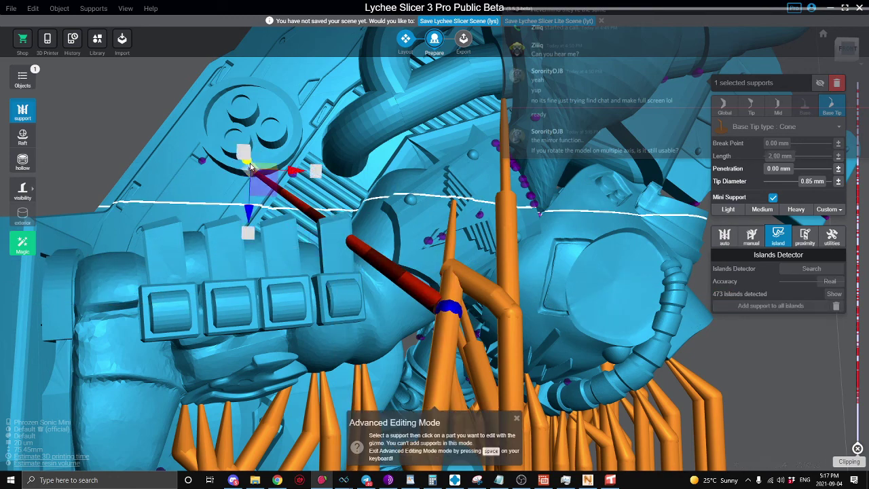
pyautogui.moveTo(229, 161); pyautogui.dragTo(229, 189)
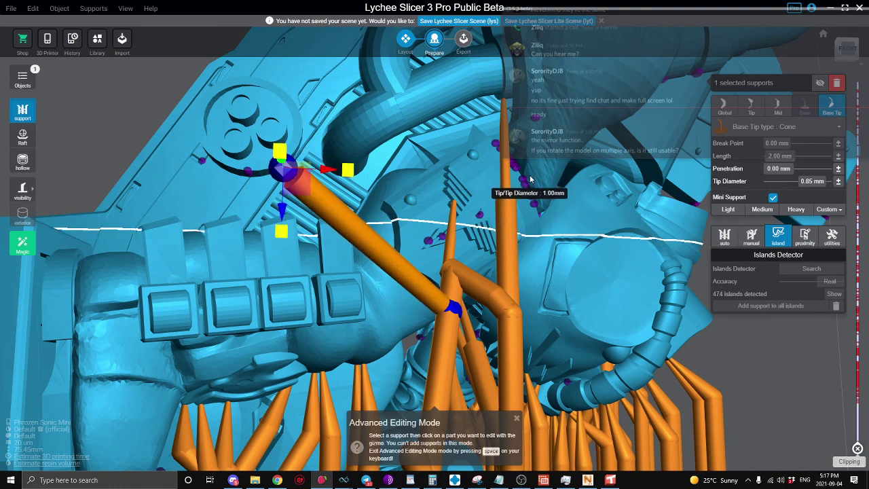
pyautogui.press('space')
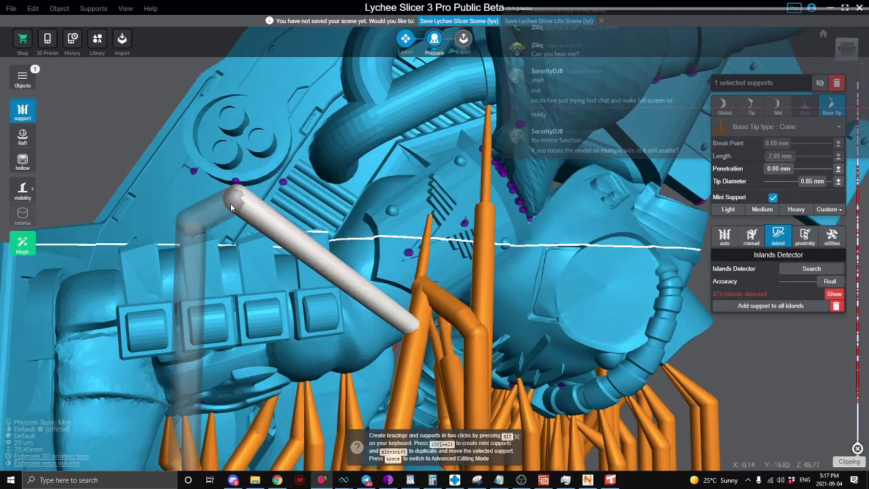
# Step: Stand a light column against the arm's free end and run a mini support from it to the island under the round disc
pyautogui.click(243, 207)
pyautogui.moveTo(252, 209); pyautogui.dragTo(298, 213, button='right')
pyautogui.click(109, 135)
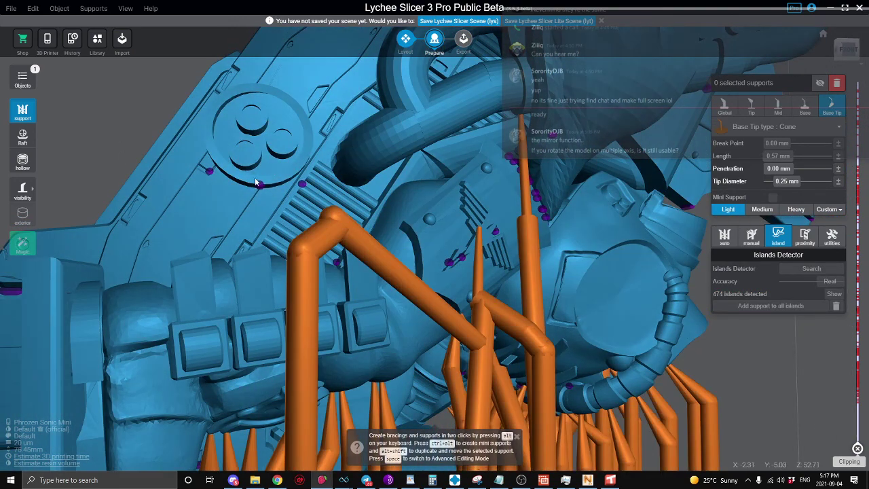
pyautogui.click(257, 184)
pyautogui.click(260, 186)
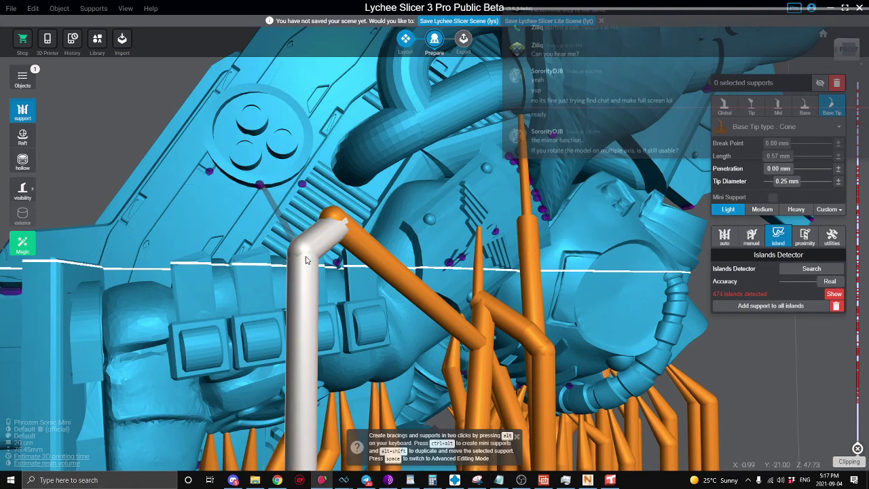
pyautogui.keyDown('ctrl'); pyautogui.keyDown('alt'); pyautogui.click(306, 260); pyautogui.keyUp('alt'); pyautogui.keyUp('ctrl')
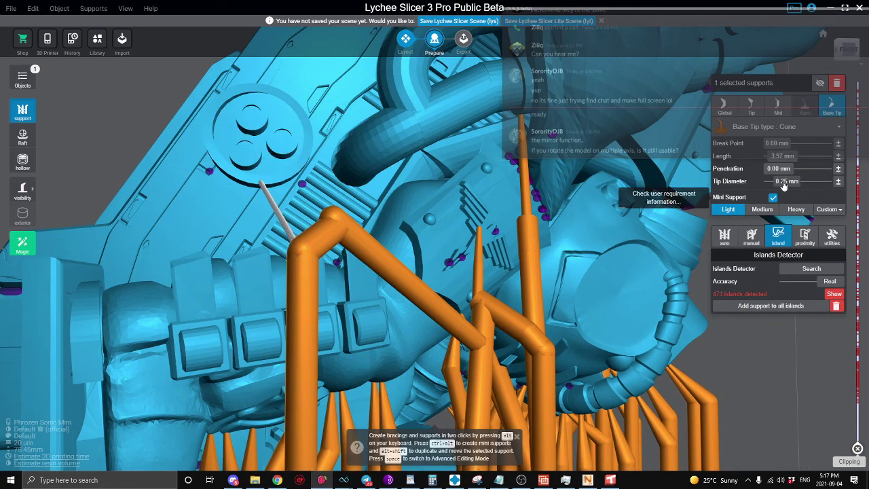
# Step: Add a bracing with a 0.69 mm base tip along the disc's mini support and stand a second column against it
pyautogui.moveTo(468, 149); pyautogui.dragTo(446, 182, button='right')
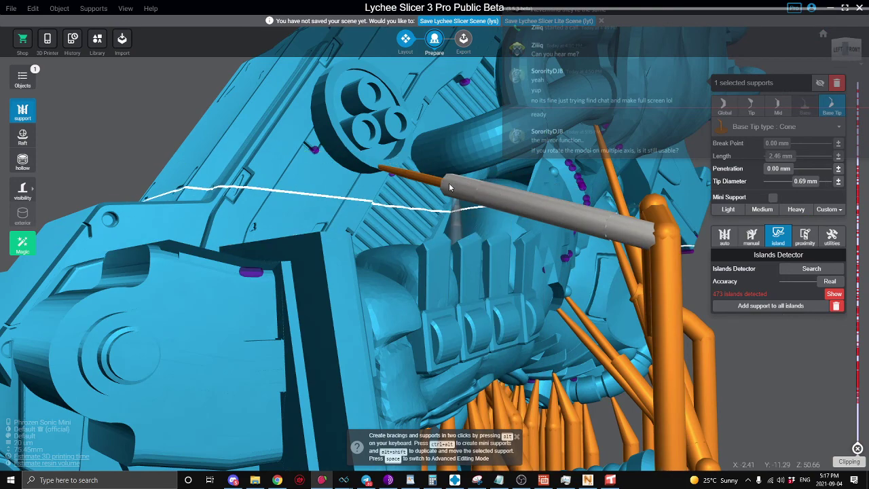
pyautogui.moveTo(455, 181); pyautogui.dragTo(288, 198, button='right')
pyautogui.click(804, 327)
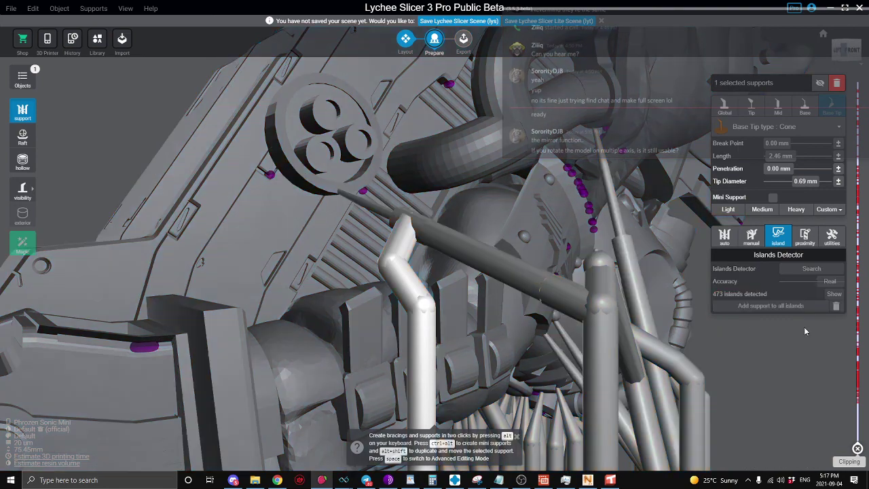
# Step: Branch mini supports with 0.69 mm base tips from the second column to the islands beside the disc and above the grille
pyautogui.scroll(2, 286, 207)
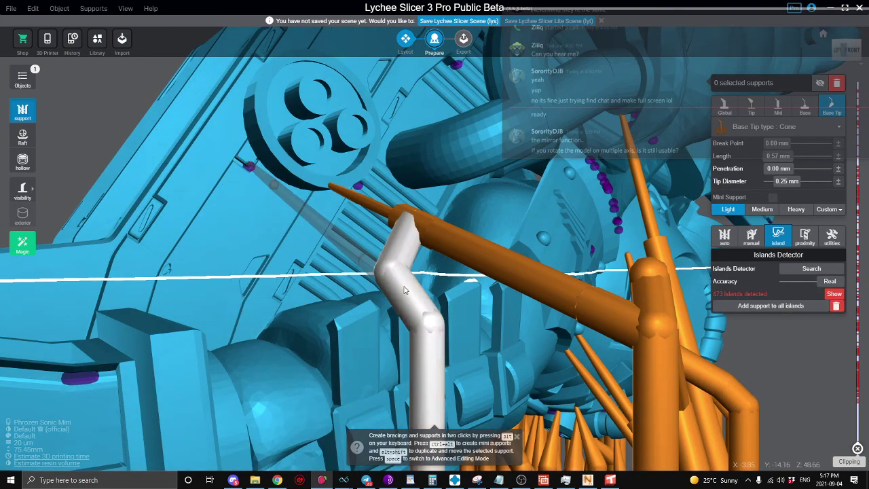
pyautogui.keyDown('ctrl'); pyautogui.keyDown('alt'); pyautogui.click(404, 290); pyautogui.keyUp('alt'); pyautogui.keyUp('ctrl')
pyautogui.moveTo(357, 258); pyautogui.dragTo(396, 224, button='right')
pyautogui.scroll(-2, 395, 174)
pyautogui.moveTo(396, 175); pyautogui.dragTo(379, 155, button='right')
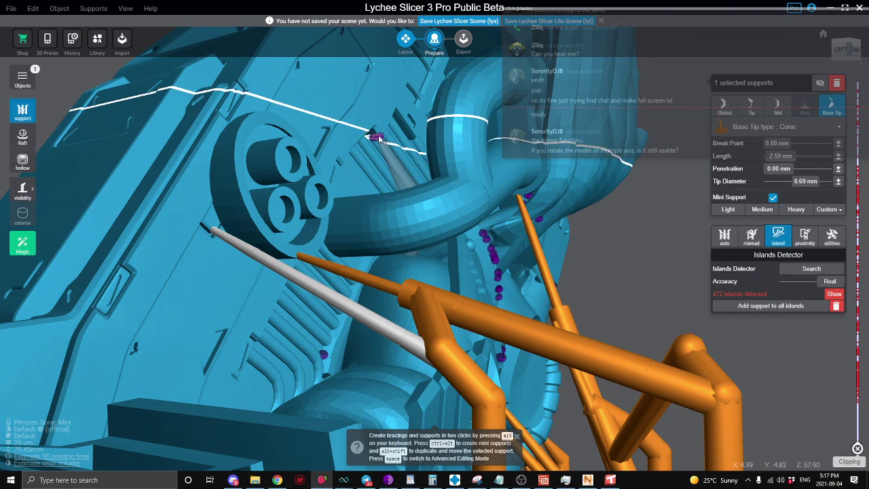
pyautogui.moveTo(378, 138); pyautogui.dragTo(421, 302, button='right')
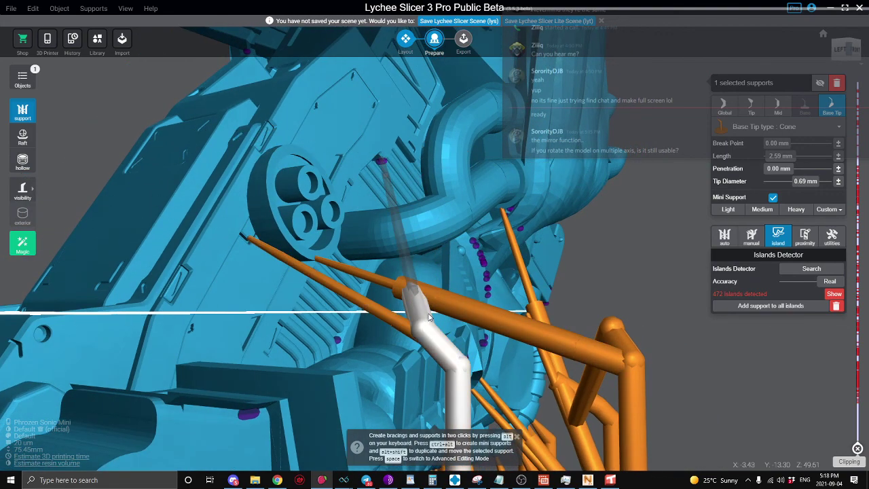
pyautogui.moveTo(429, 317); pyautogui.dragTo(488, 226, button='right')
# Step: Run a mini support from the nearby light support to the small ledge island beside the draped cloth, with a 0.61 mm base tip
pyautogui.click(705, 215)
pyautogui.click(400, 194)
pyautogui.scroll(8, 400, 194)
pyautogui.click(371, 153)
pyautogui.keyDown('ctrl'); pyautogui.keyDown('alt'); pyautogui.click(387, 227); pyautogui.keyUp('alt'); pyautogui.keyUp('ctrl')
pyautogui.keyDown('ctrl'); pyautogui.keyDown('alt'); pyautogui.click(351, 221); pyautogui.keyUp('alt'); pyautogui.keyUp('ctrl')
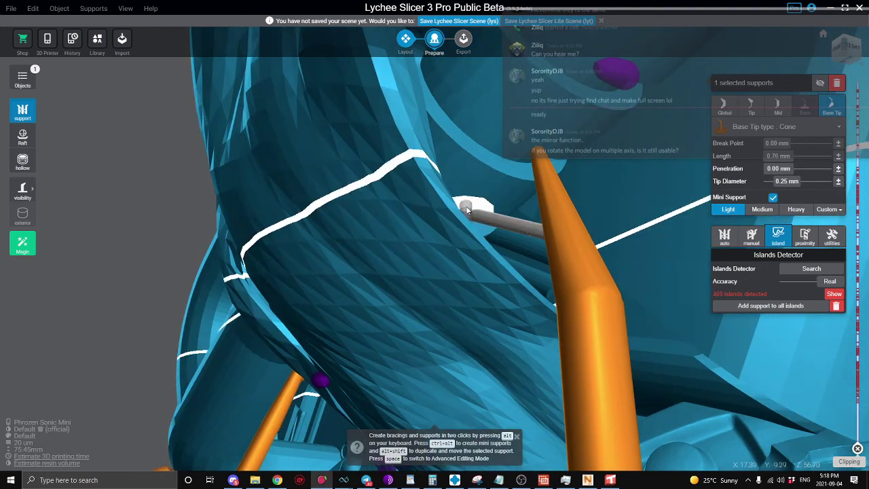
pyautogui.keyDown('shift'); pyautogui.scroll(5, 477, 218); pyautogui.keyUp('shift')
pyautogui.keyDown('shift'); pyautogui.scroll(-2, 477, 217); pyautogui.keyUp('shift')
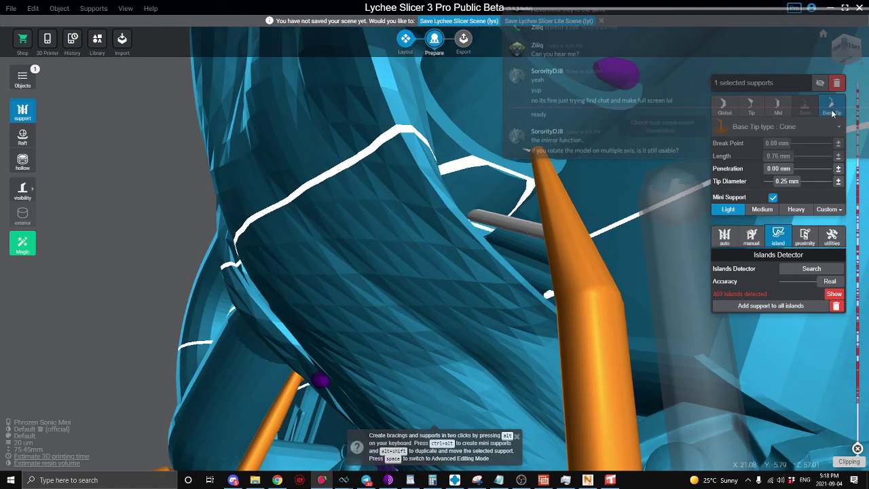
# Step: Place supports with 0.61 mm base tips on the islands at the rounded end of the upper fin
pyautogui.moveTo(611, 218); pyautogui.dragTo(512, 251, button='right')
pyautogui.scroll(3, 429, 185)
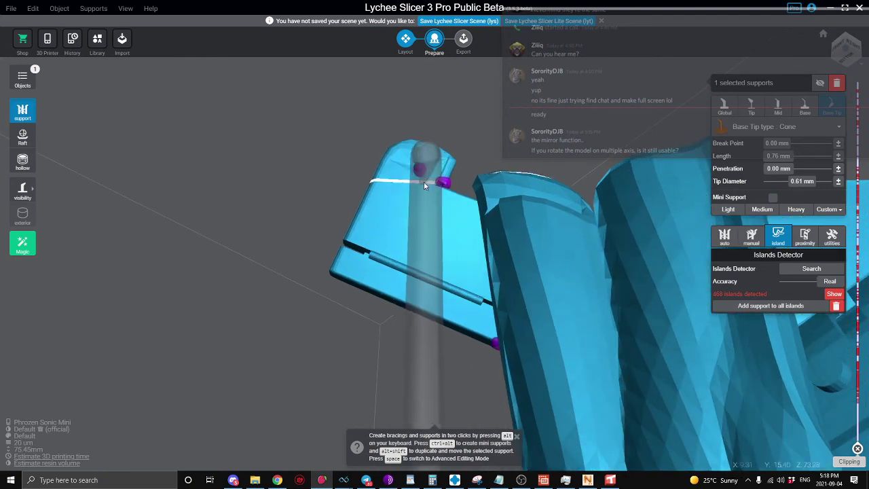
pyautogui.click(445, 183)
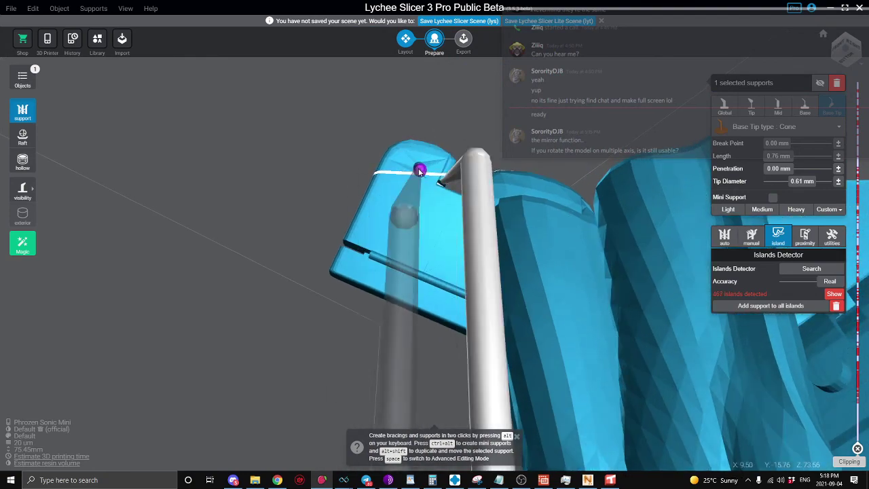
pyautogui.moveTo(420, 170); pyautogui.dragTo(456, 214, button='right')
pyautogui.scroll(5, 475, 224)
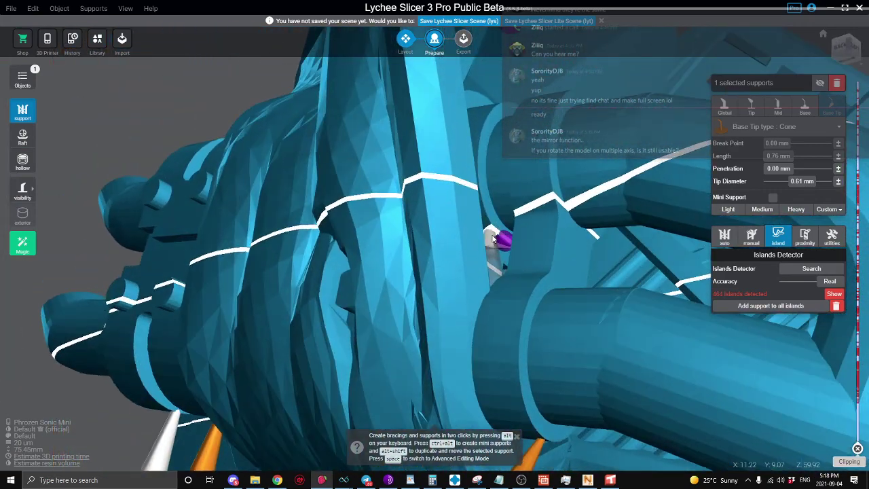
# Step: Place supports on the island in the gap between the cloth and the pipes and on the notch in the upright fin
pyautogui.moveTo(497, 241); pyautogui.dragTo(516, 287, button='right')
pyautogui.moveTo(511, 286); pyautogui.dragTo(490, 245, button='right')
pyautogui.moveTo(663, 131); pyautogui.dragTo(519, 242, button='right')
pyautogui.click(484, 189)
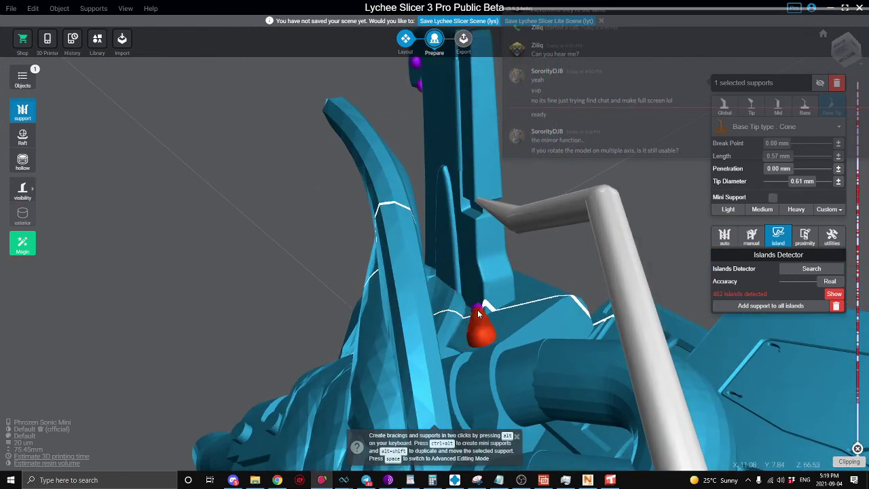
# Step: Place a support against the fin's column, run a mini support from it to the fin's base island and brace along it
pyautogui.click(597, 248)
pyautogui.moveTo(516, 246); pyautogui.dragTo(475, 268, button='right')
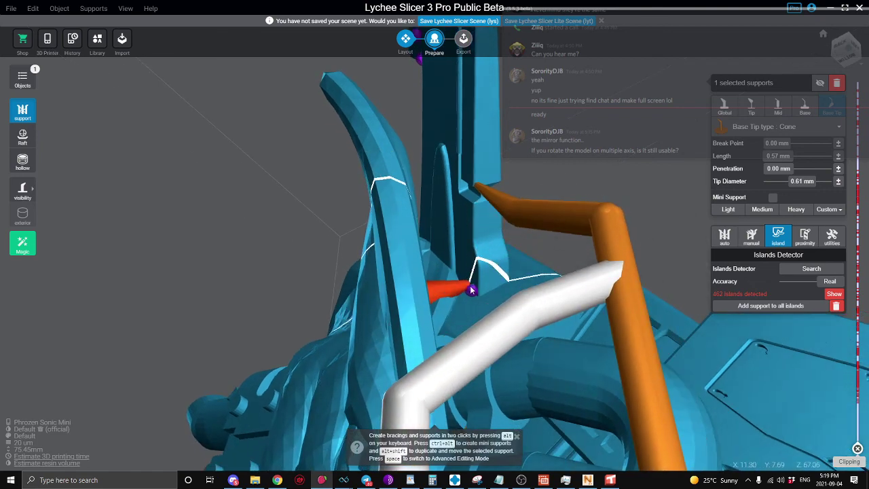
pyautogui.click(471, 292)
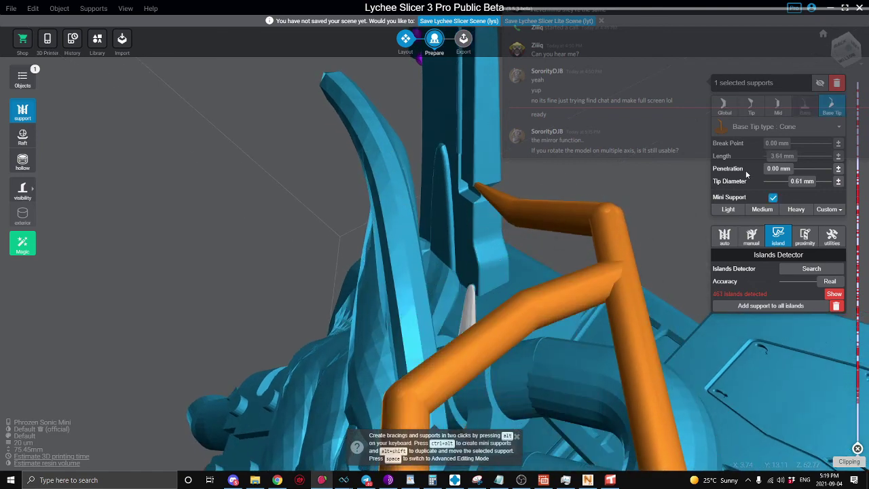
pyautogui.moveTo(679, 212); pyautogui.dragTo(565, 256, button='right')
pyautogui.moveTo(494, 309); pyautogui.dragTo(490, 318, button='right')
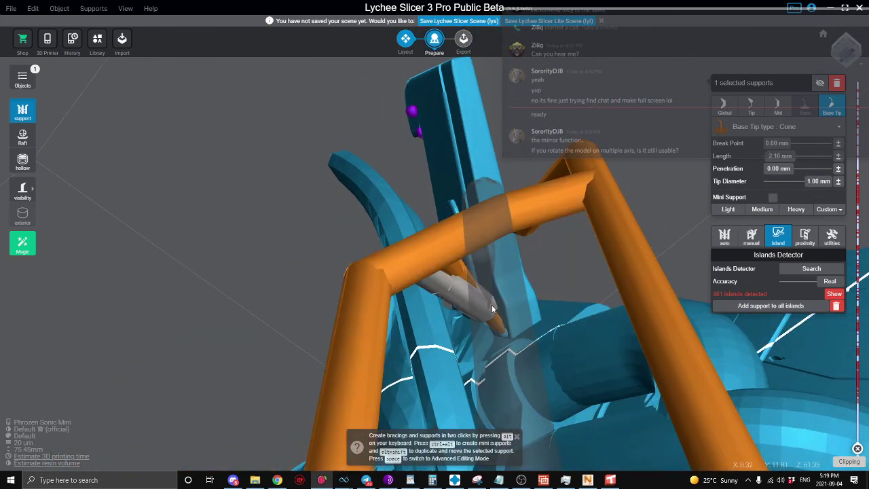
# Step: Place a light support on the rivet at the fin's rounded end and run a mini support with a 0.76 mm base tip to the adjacent island
pyautogui.moveTo(491, 305); pyautogui.dragTo(583, 315, button='right')
pyautogui.moveTo(490, 249); pyautogui.dragTo(540, 292, button='right')
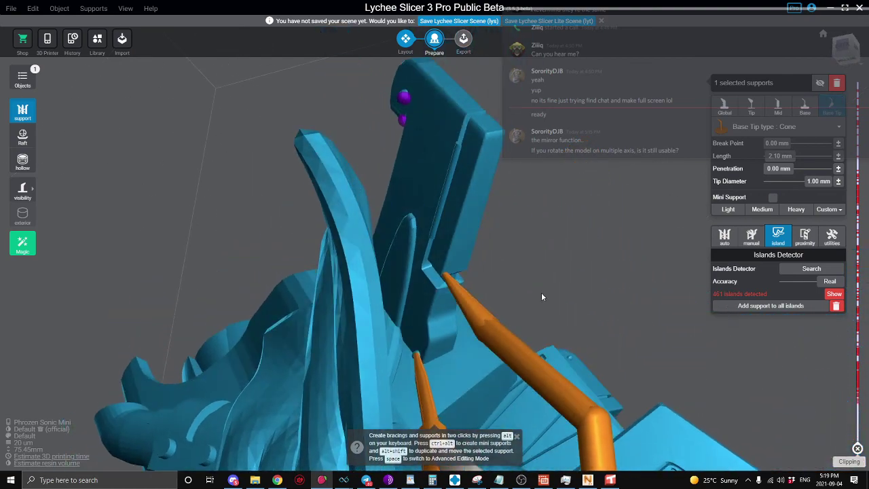
pyautogui.click(540, 292)
pyautogui.click(725, 215)
pyautogui.moveTo(584, 210); pyautogui.dragTo(446, 228, button='right')
pyautogui.click(442, 226)
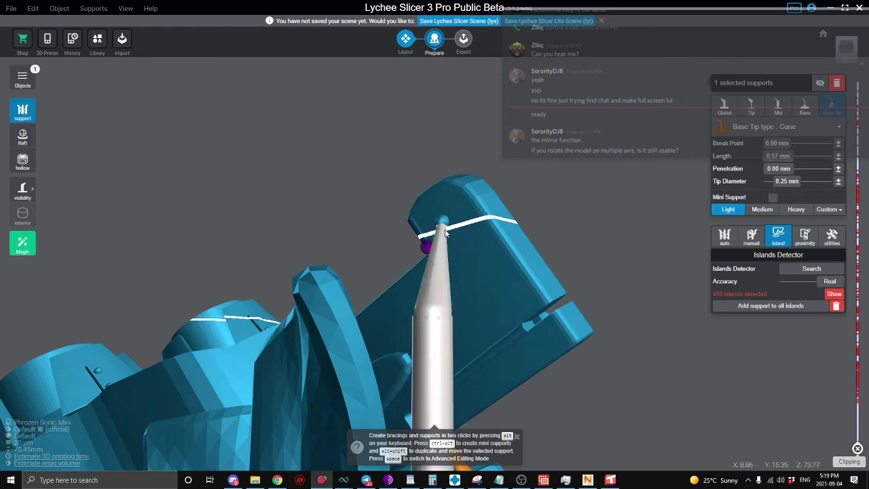
pyautogui.keyDown('ctrl'); pyautogui.keyDown('alt'); pyautogui.click(425, 244); pyautogui.keyUp('alt'); pyautogui.keyUp('ctrl')
pyautogui.keyDown('ctrl'); pyautogui.keyDown('alt'); pyautogui.click(435, 327); pyautogui.keyUp('alt'); pyautogui.keyUp('ctrl')
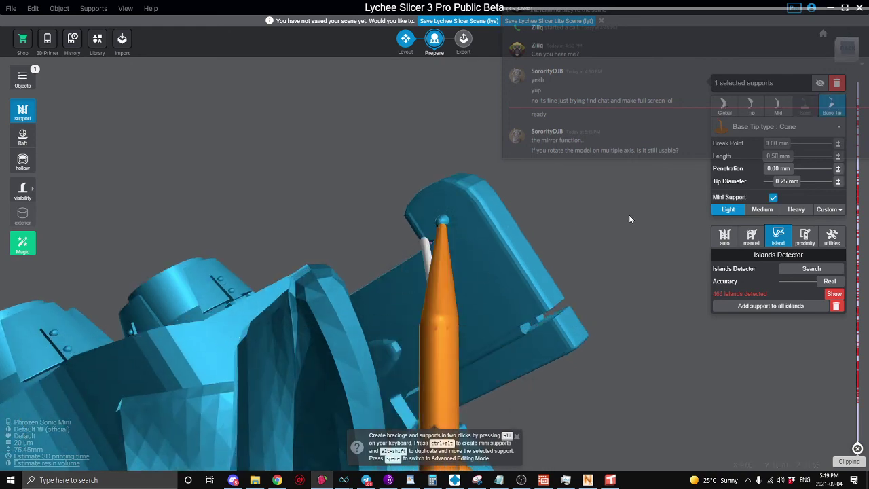
pyautogui.scroll(-10, 623, 205)
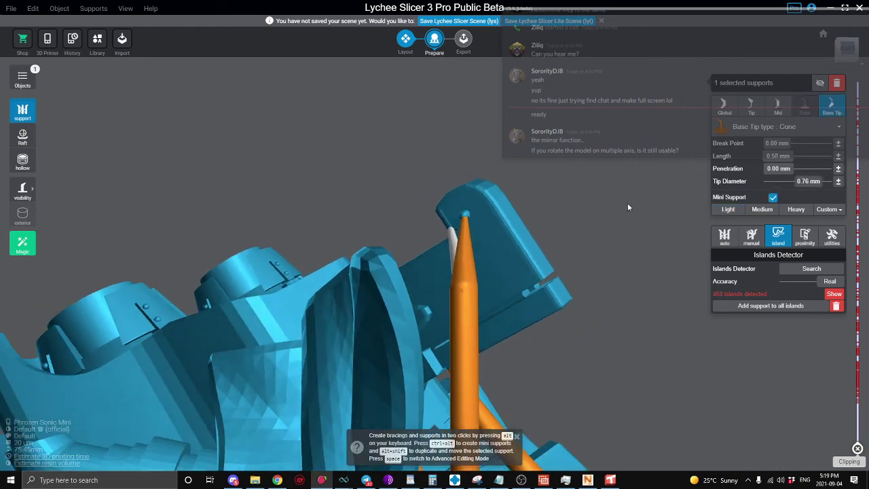
# Step: Place a heavy support on the lowest island of the long central beam and adjust the support's joint in advanced editing
pyautogui.moveTo(653, 382); pyautogui.dragTo(634, 284, button='middle')
pyautogui.moveTo(635, 284); pyautogui.dragTo(634, 264, button='right')
pyautogui.click(711, 300)
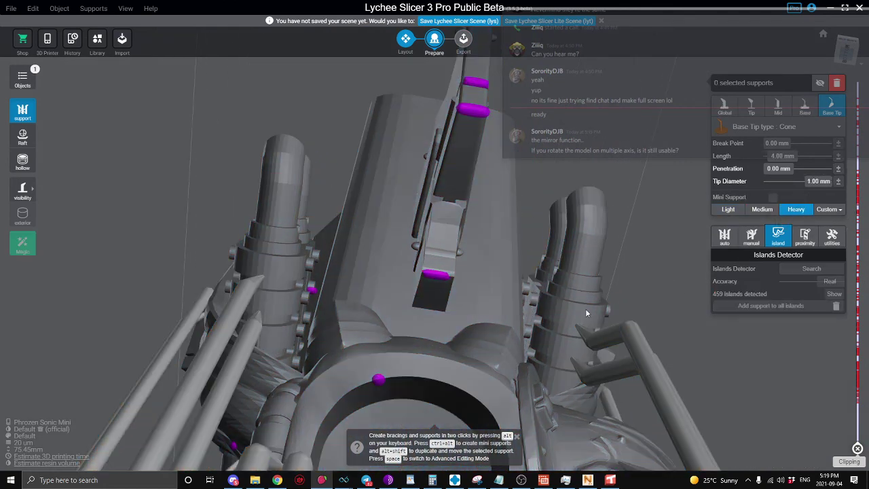
pyautogui.click(796, 209)
pyautogui.moveTo(536, 292); pyautogui.dragTo(406, 304, button='right')
pyautogui.click(421, 266)
pyautogui.click(422, 266)
pyautogui.press('space')
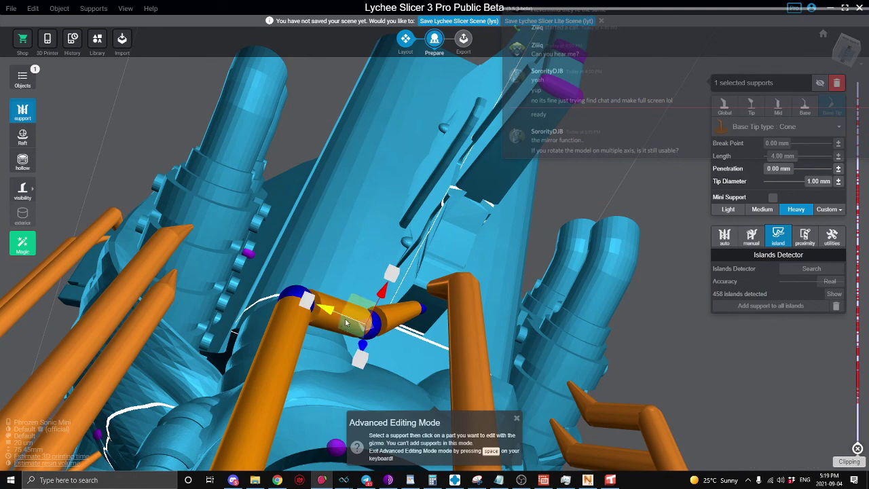
pyautogui.press('space')
pyautogui.moveTo(438, 314); pyautogui.dragTo(508, 323, button='right')
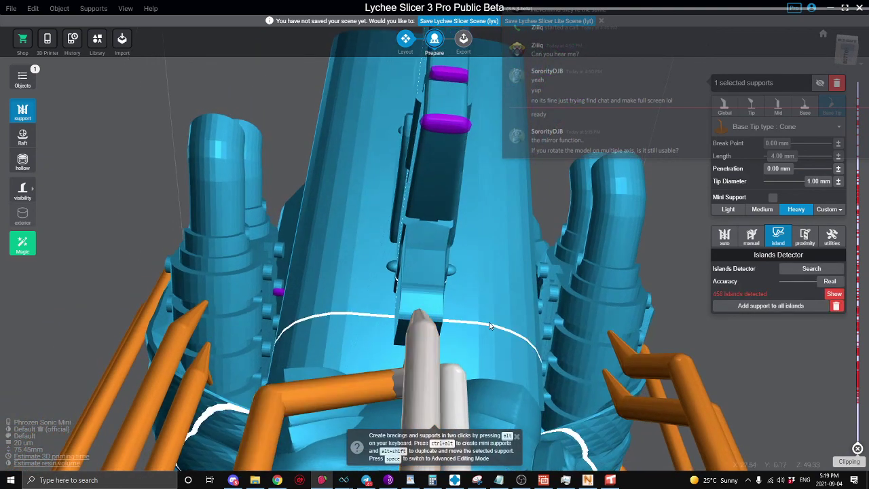
pyautogui.click(751, 355)
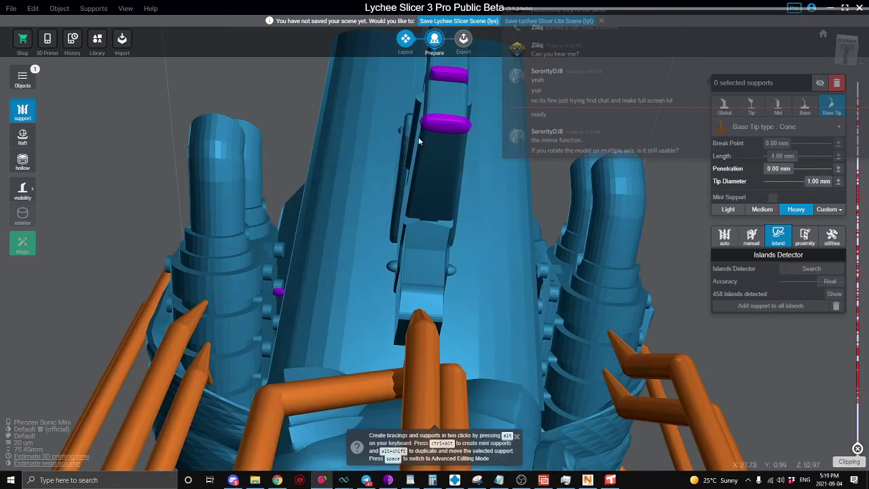
# Step: Place heavy supports on the wide islands farther up the central beam
pyautogui.click(443, 133)
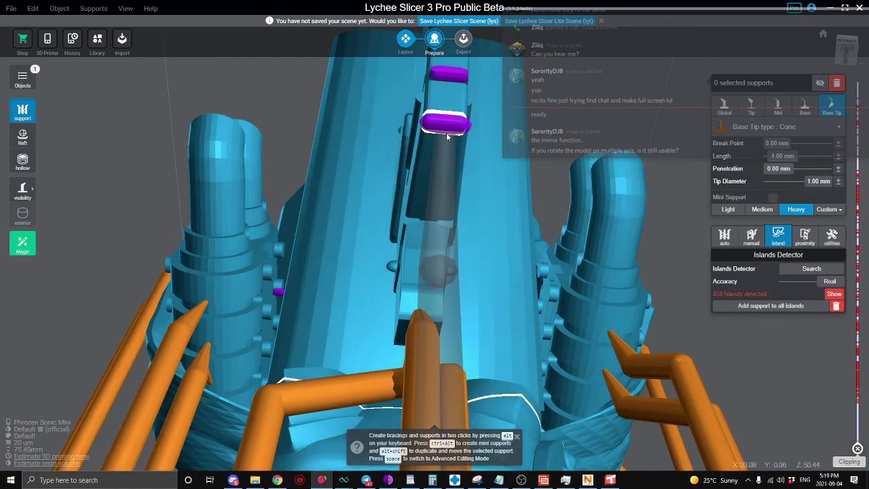
pyautogui.click(450, 123)
pyautogui.moveTo(451, 124); pyautogui.dragTo(484, 285, button='right')
pyautogui.click(624, 322)
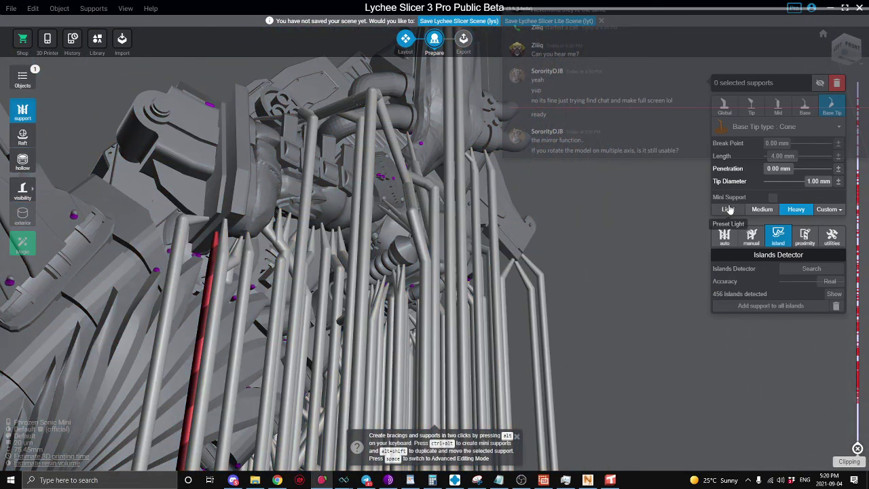
# Step: Switch to the light preset and place a support on the island at the lower end of the ribbed hose beside the fin
pyautogui.click(732, 209)
pyautogui.moveTo(285, 252); pyautogui.dragTo(204, 272, button='right')
pyautogui.moveTo(183, 274); pyautogui.dragTo(350, 299, button='middle')
pyautogui.moveTo(350, 302); pyautogui.dragTo(726, 253, button='right')
pyautogui.moveTo(605, 285); pyautogui.dragTo(534, 274, button='right')
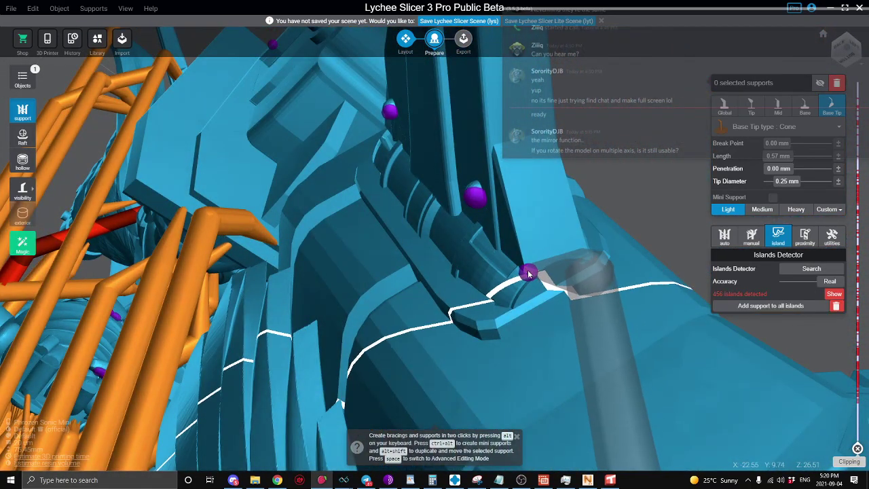
pyautogui.click(527, 270)
# Step: Place light supports on the islands along this fin, including its rounded end and the rivet
pyautogui.moveTo(467, 199); pyautogui.dragTo(597, 320, button='right')
pyautogui.click(484, 179)
pyautogui.click(676, 259)
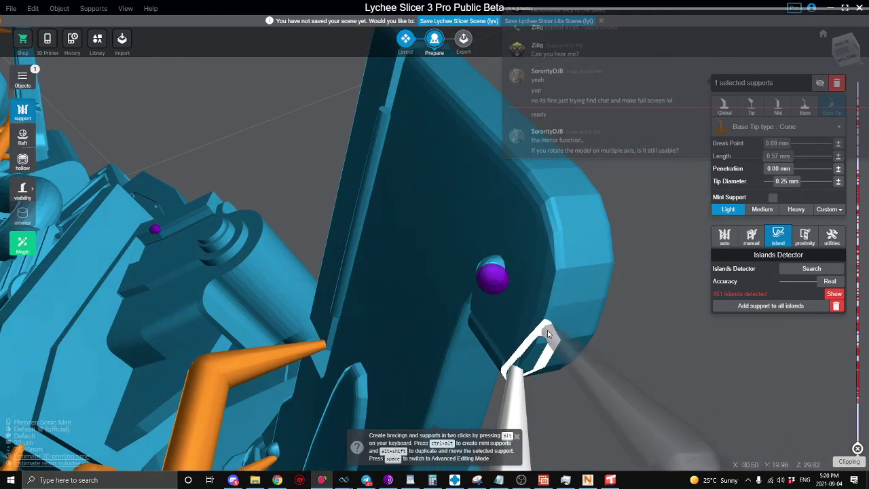
pyautogui.click(490, 277)
pyautogui.moveTo(491, 277); pyautogui.dragTo(294, 292, button='right')
# Step: Place light supports on the opposite fin's notch, across the island at its rounded end, and on its rivet
pyautogui.press('space')
pyautogui.moveTo(462, 272); pyautogui.dragTo(462, 233, button='right')
pyautogui.click(429, 228)
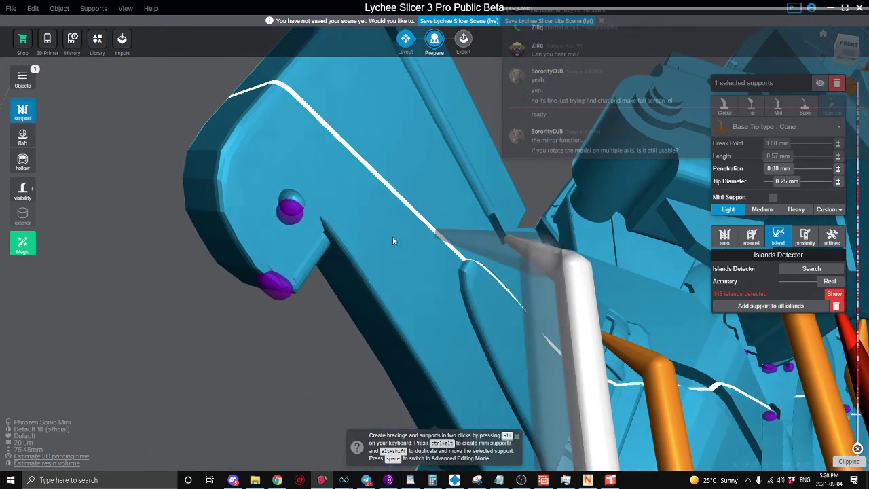
pyautogui.click(275, 292)
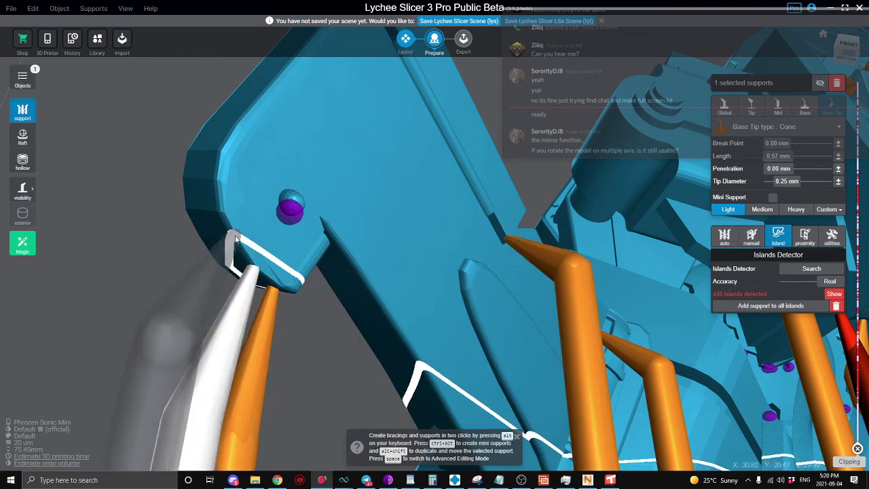
pyautogui.click(235, 237)
pyautogui.click(294, 211)
pyautogui.moveTo(294, 211); pyautogui.dragTo(158, 227, button='right')
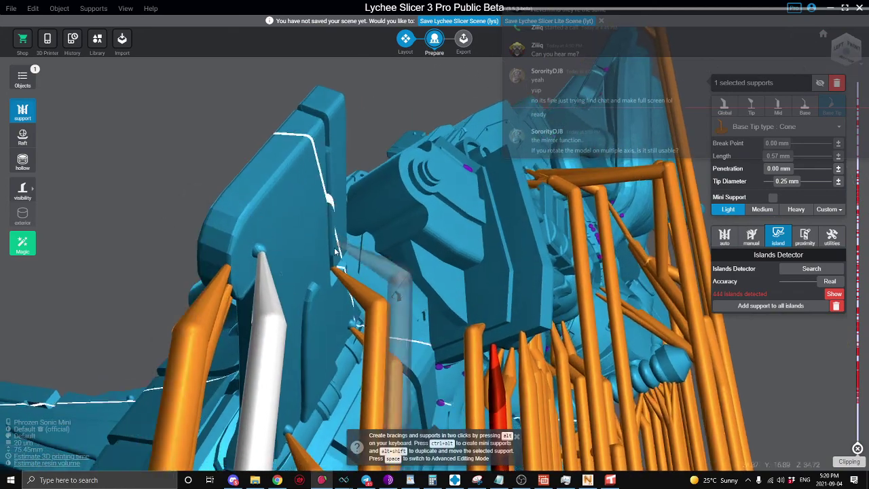
# Step: Generate automatic bracings between the placed supports of the whole model
pyautogui.moveTo(333, 247)
pyautogui.mouseDown(button='right')
pyautogui.moveTo(284, 286)
pyautogui.moveTo(311, 324)
pyautogui.moveTo(268, 328)
pyautogui.moveTo(238, 359)
pyautogui.moveTo(271, 252)
pyautogui.mouseUp(button='right')
pyautogui.scroll(-10, 272, 252)
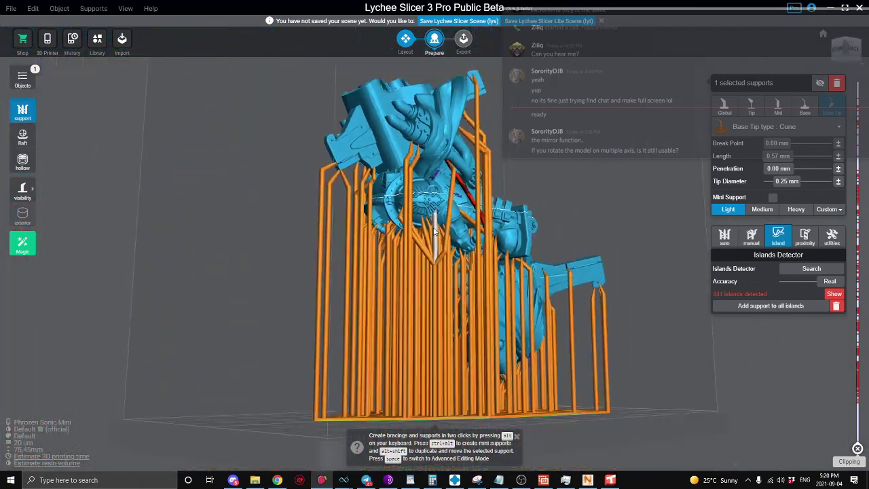
pyautogui.moveTo(430, 238); pyautogui.dragTo(459, 296, button='right')
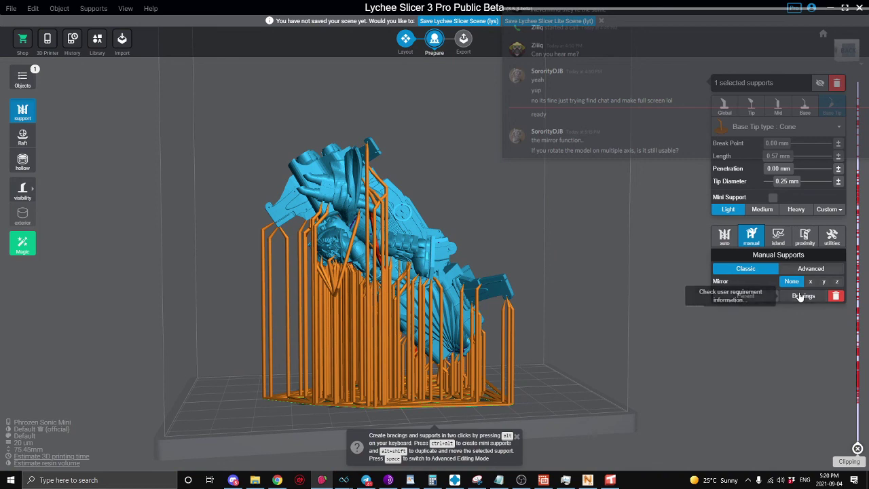
pyautogui.click(800, 296)
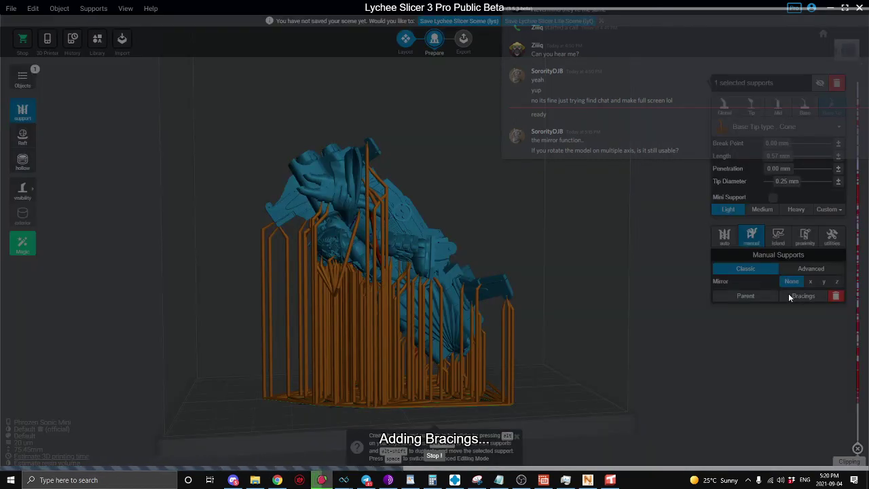